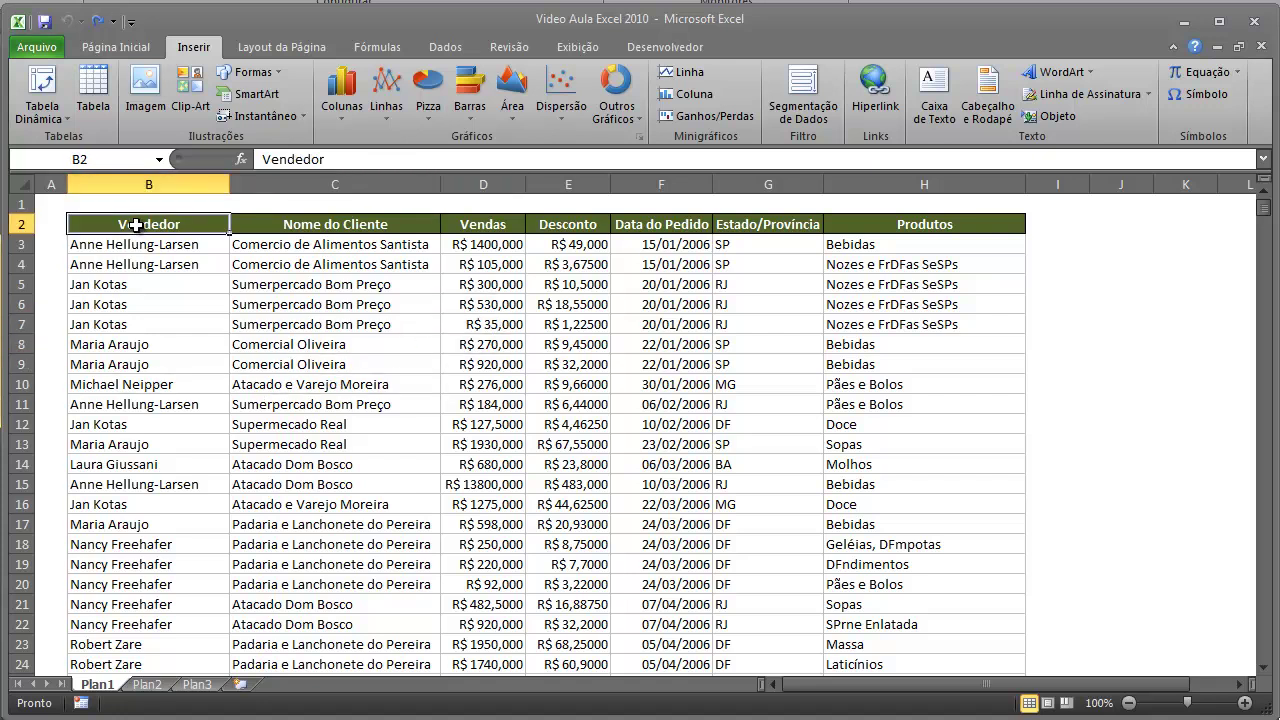
- Review the sales table's column headings on Plan1, from Vendas to Produtos
left_click(495, 224)
left_click(558, 226)
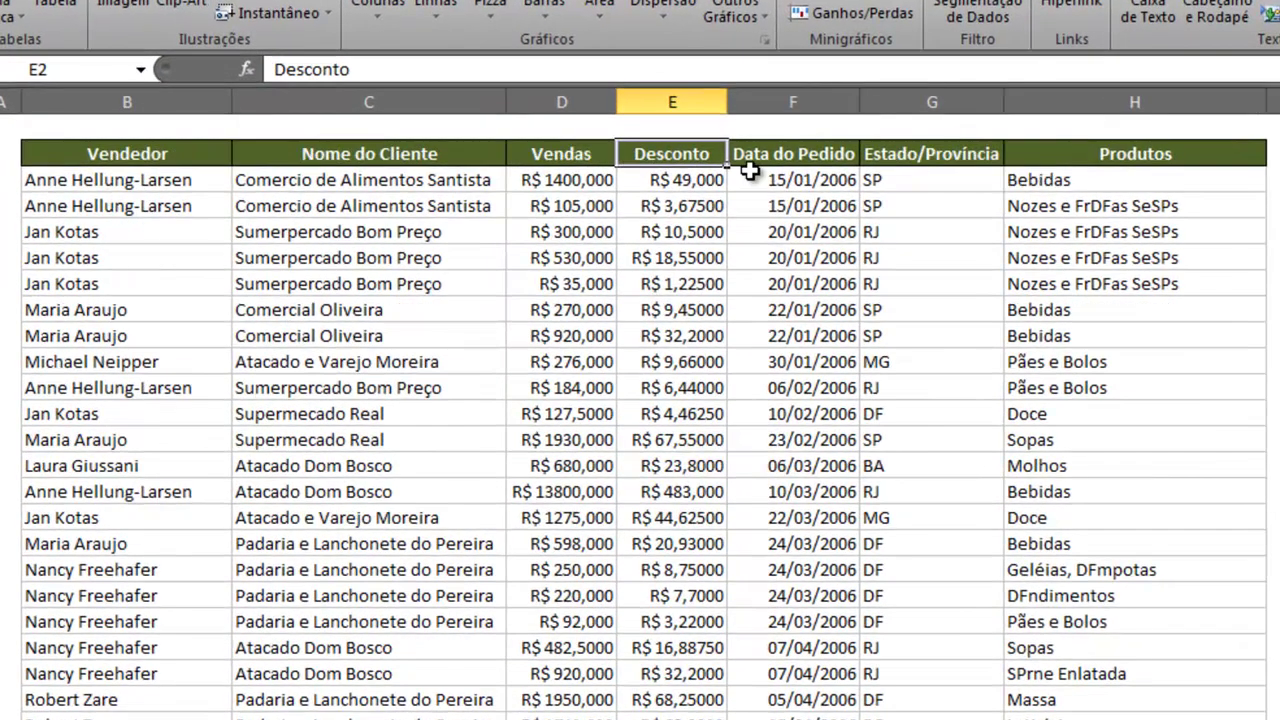
left_click(782, 160)
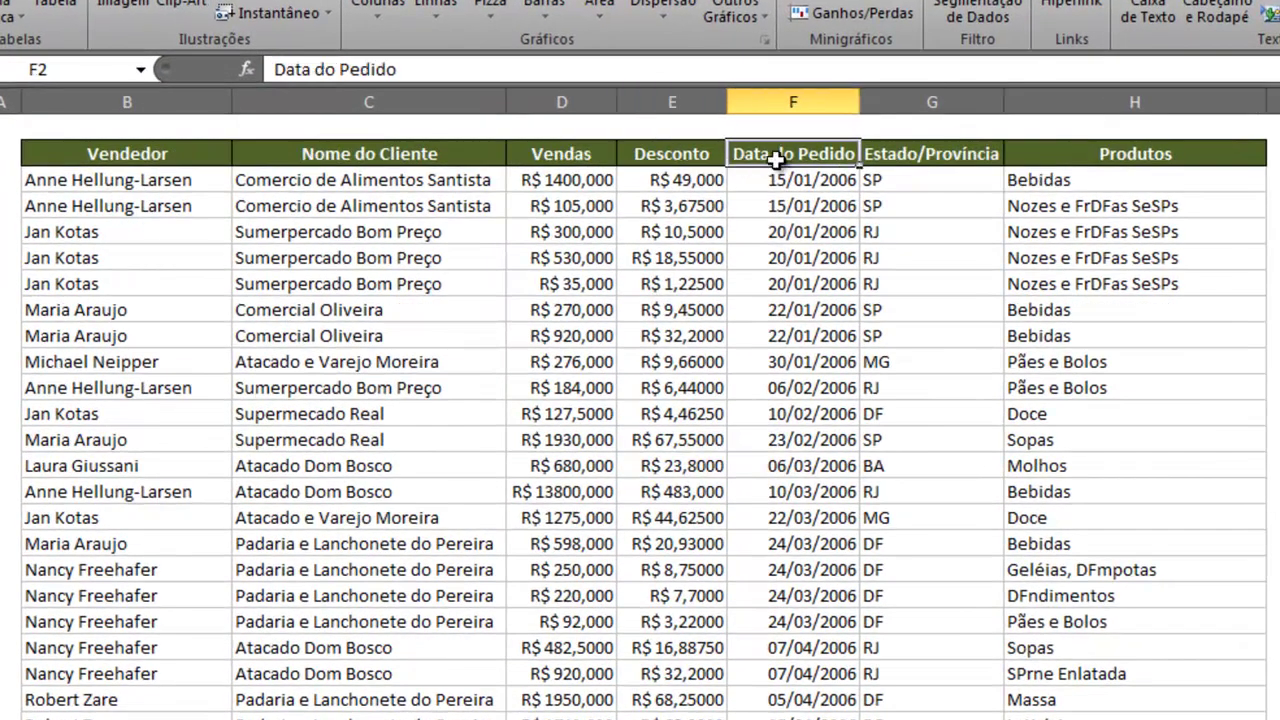
left_click(958, 158)
left_click(1033, 158)
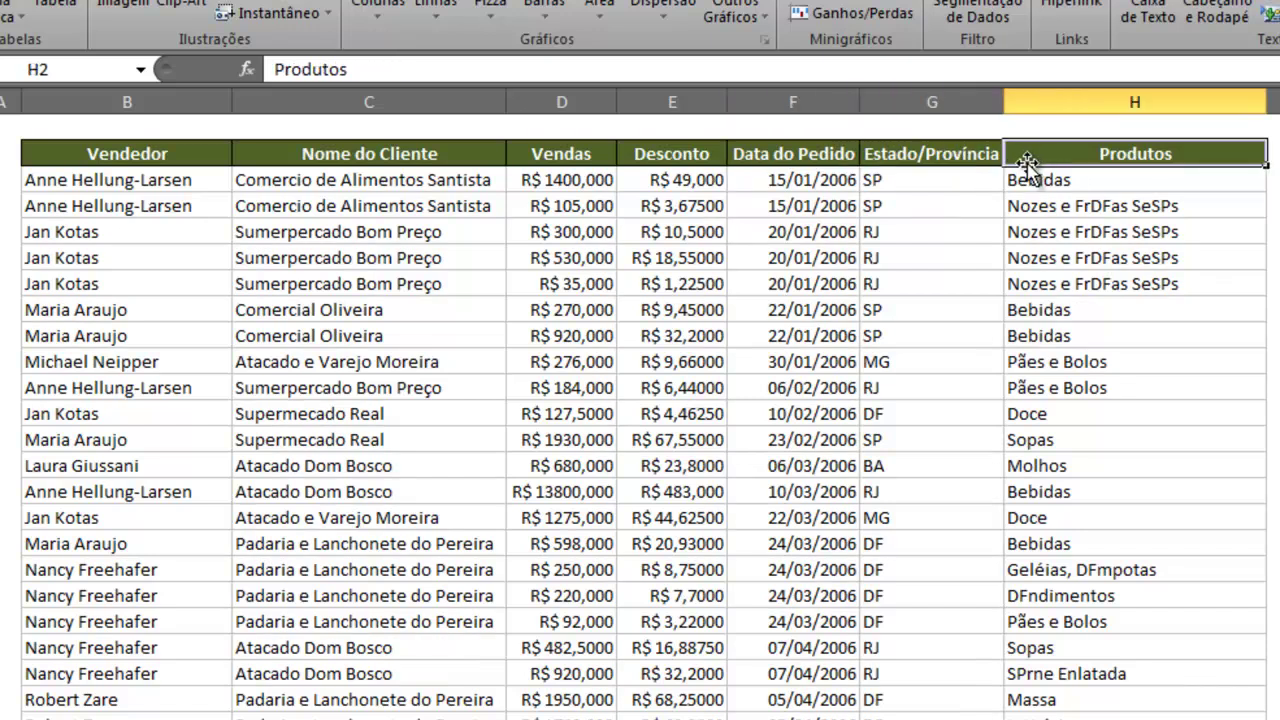
left_click(948, 229)
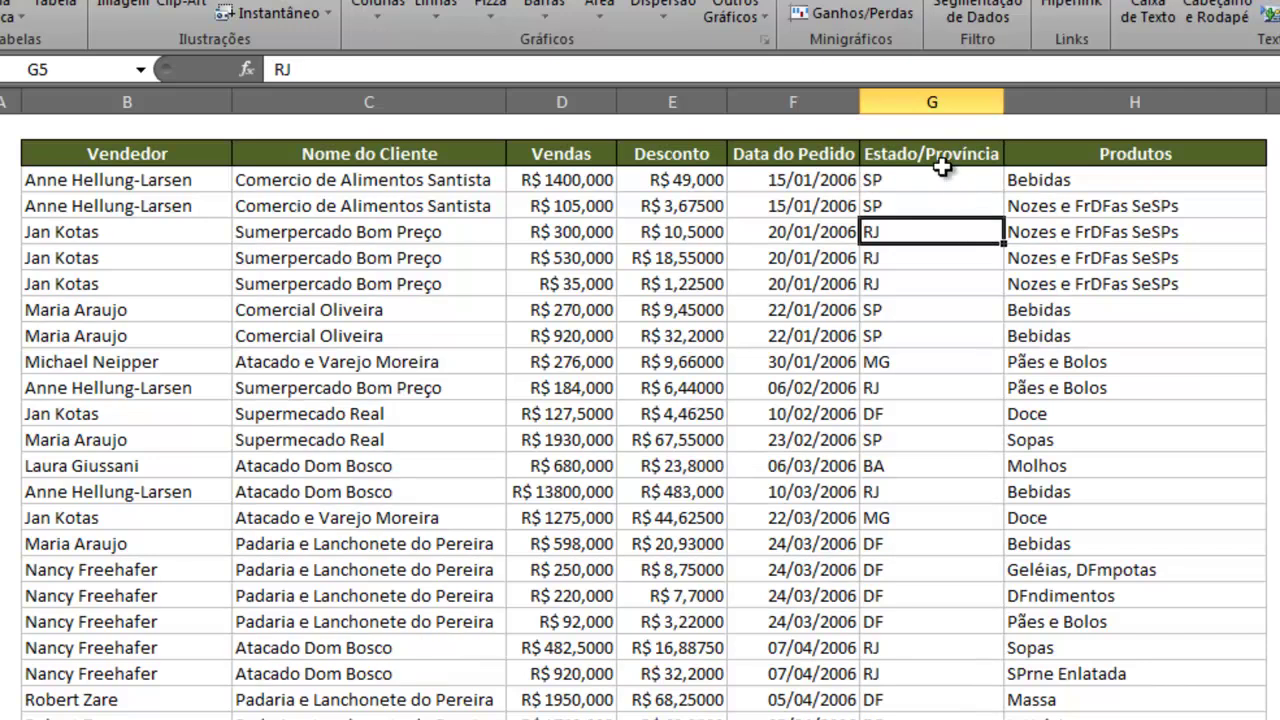
- Clear the Estado/Província heading in G2 and undo the deletion
left_click(942, 162)
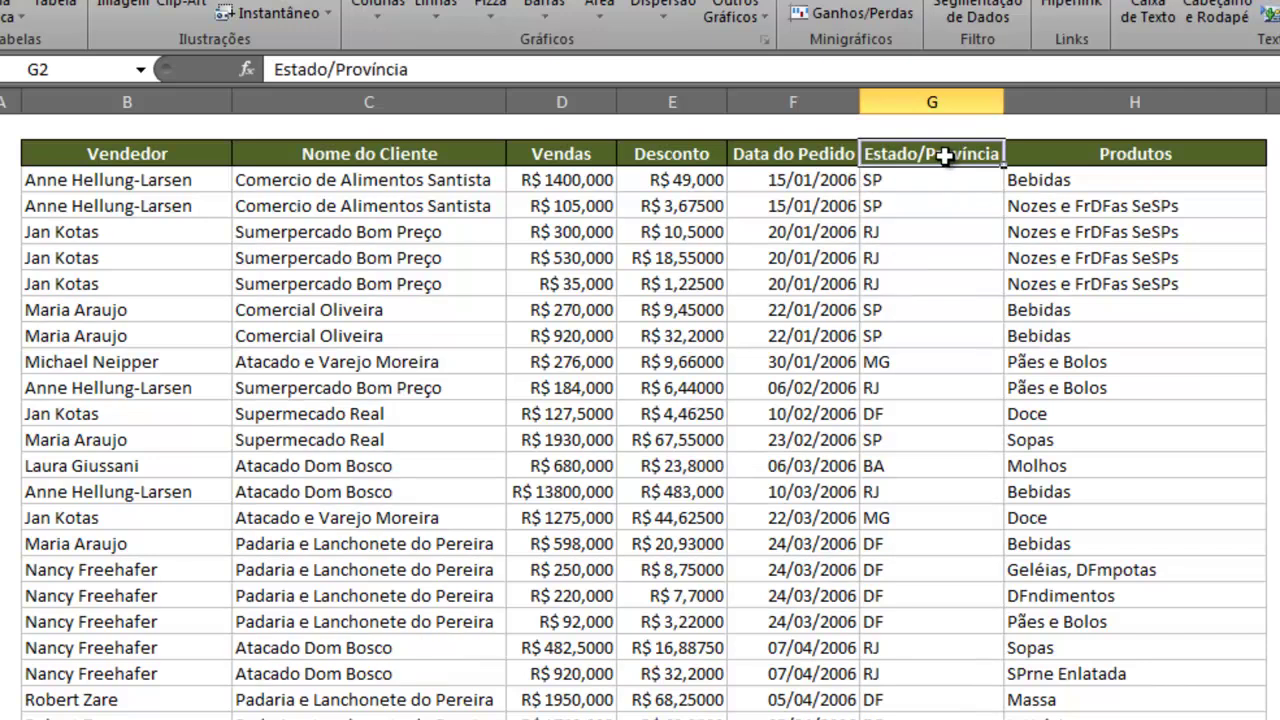
key("Delete")
left_click(947, 231)
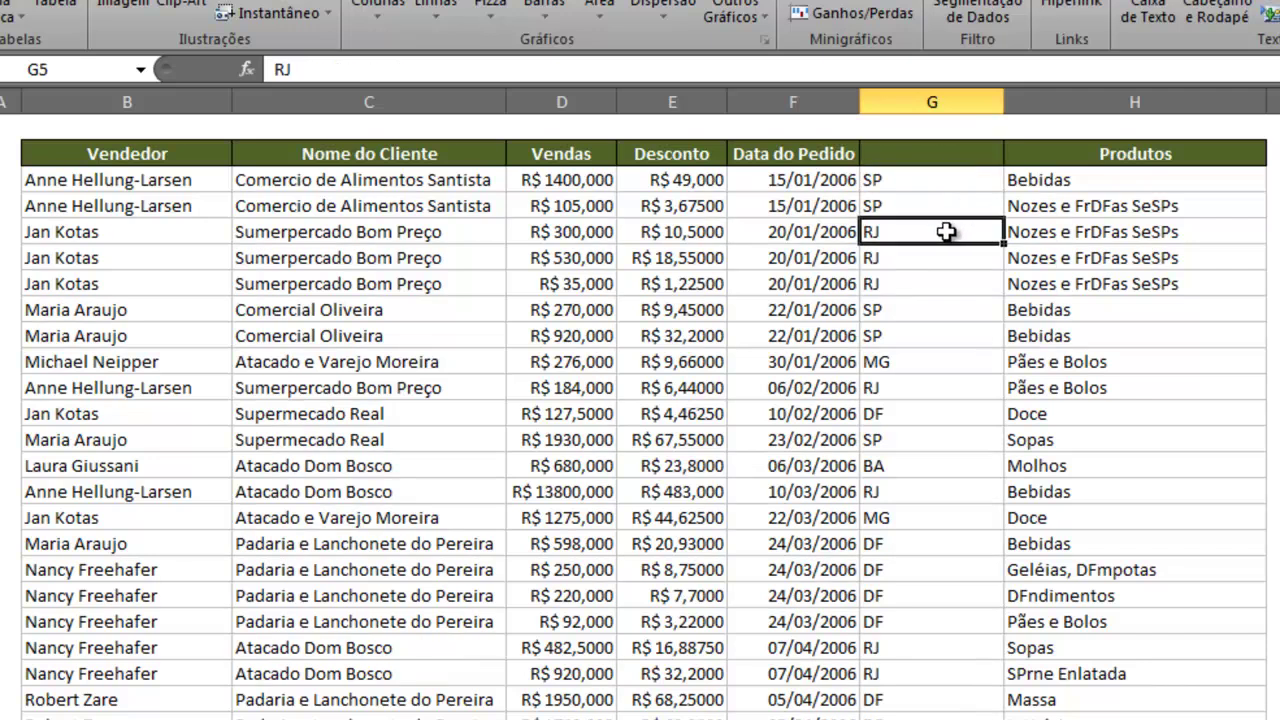
key("ctrl+z")
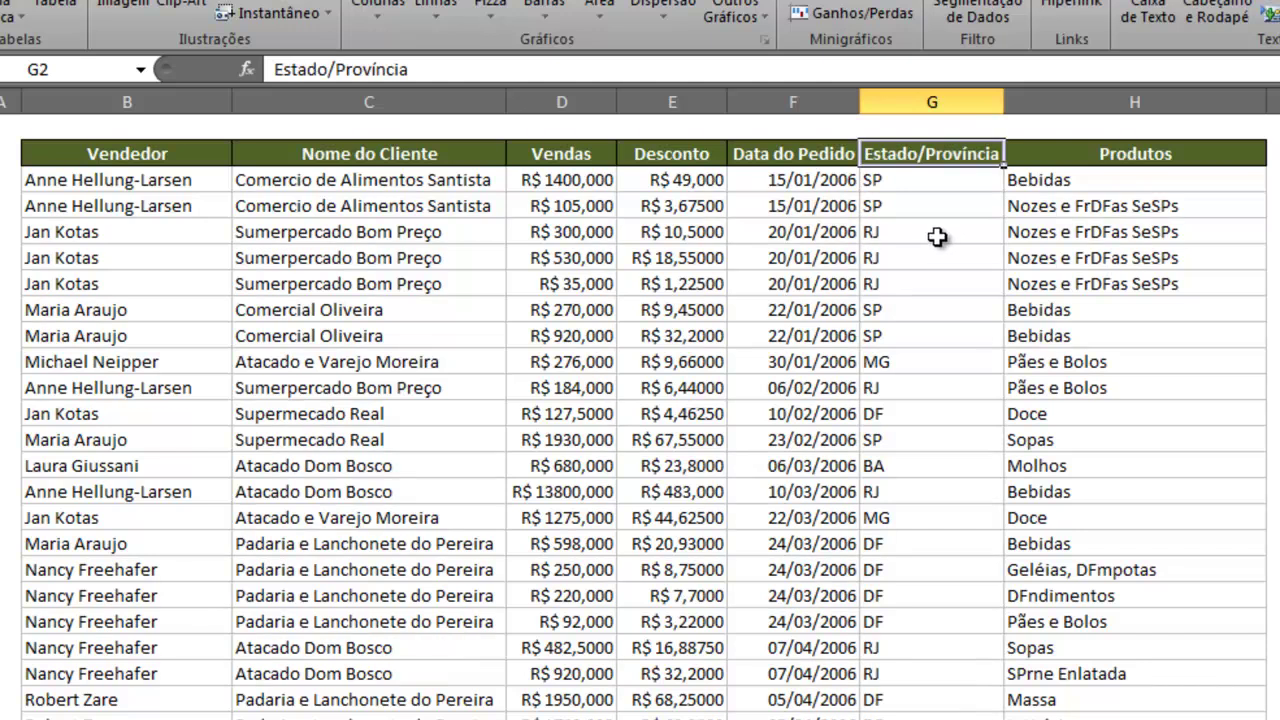
- Examine the order records below the headings, checking the entries across the table's rows and columns
left_click_drag(937, 236, 936, 257)
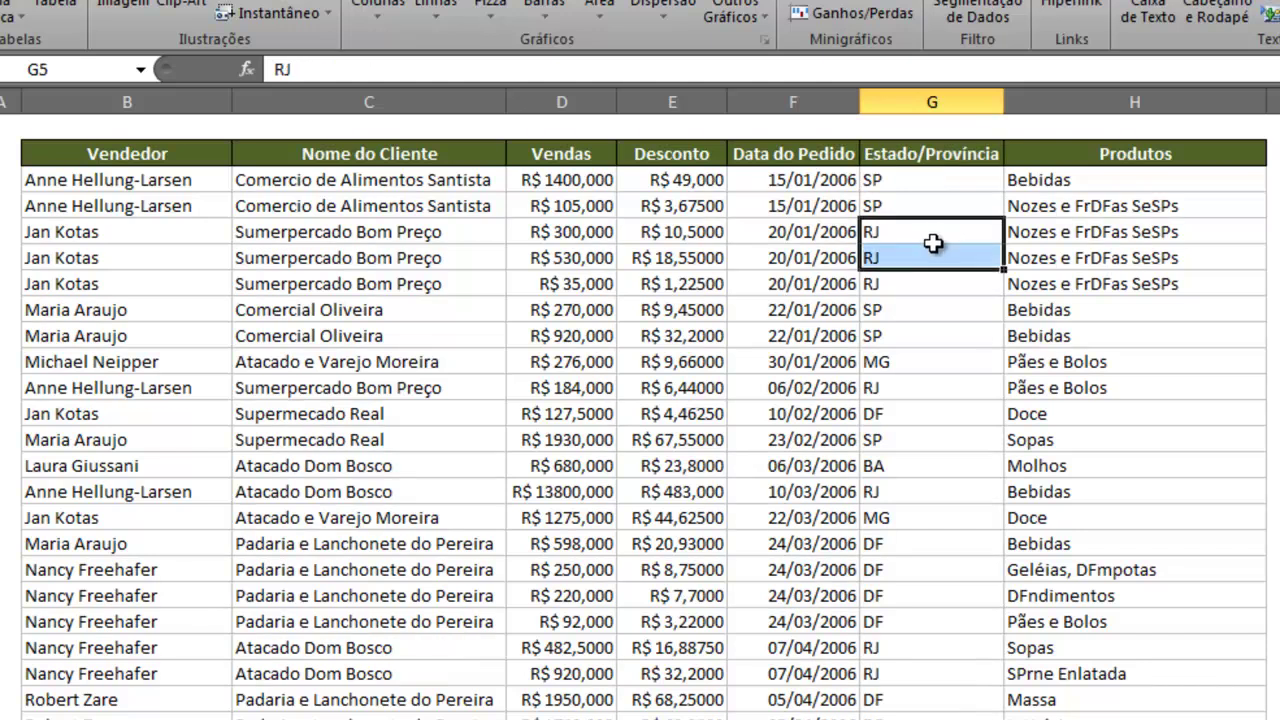
left_click(803, 352)
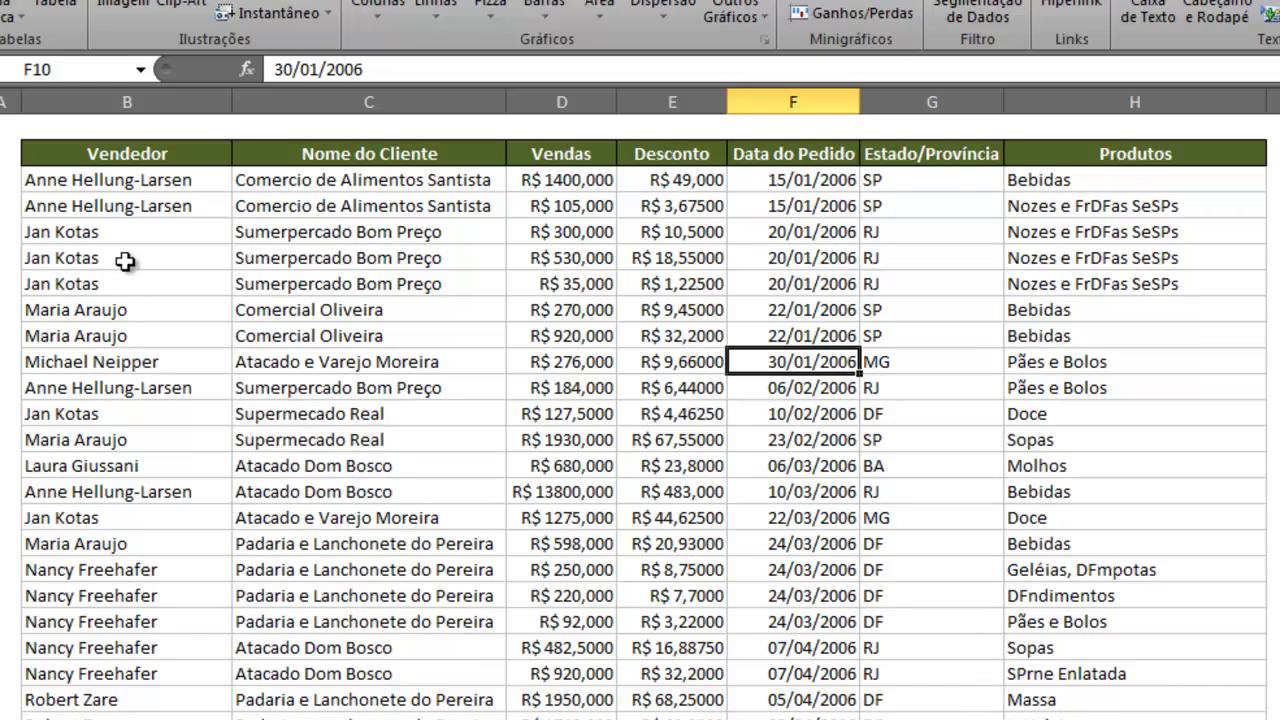
left_click(137, 209)
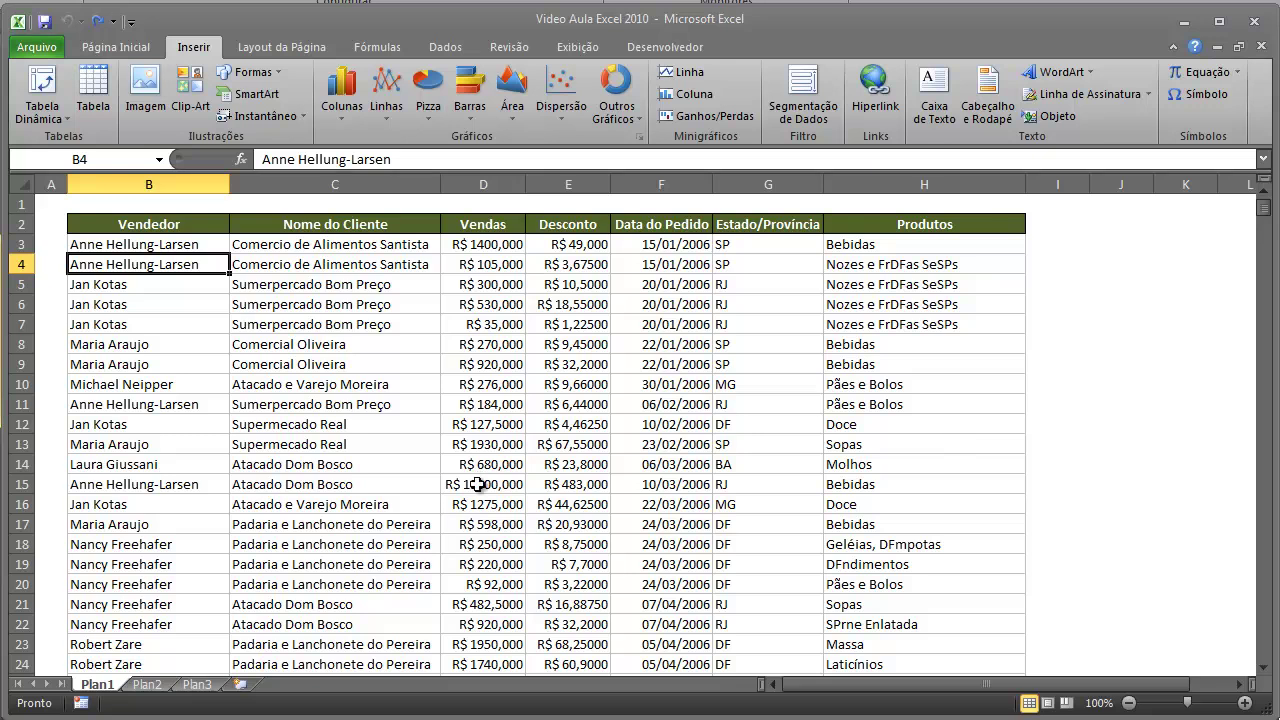
left_click(586, 444)
left_click(676, 444)
left_click(735, 443)
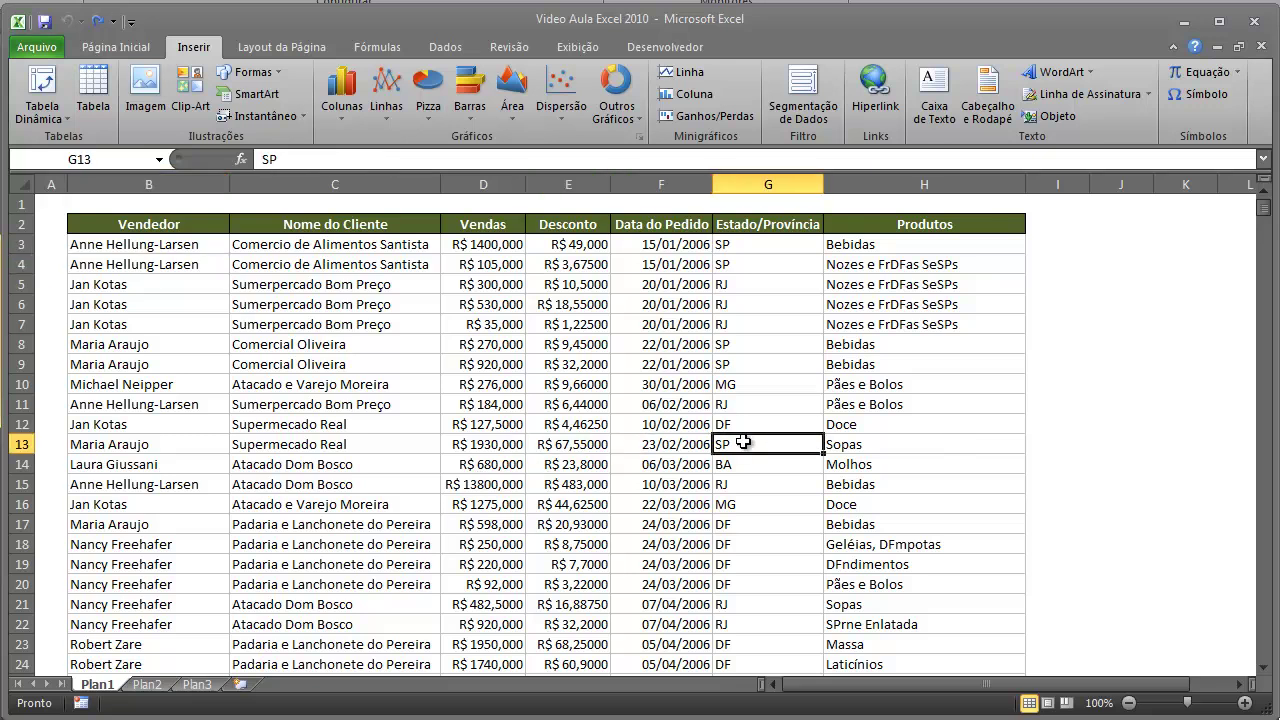
left_click(872, 443)
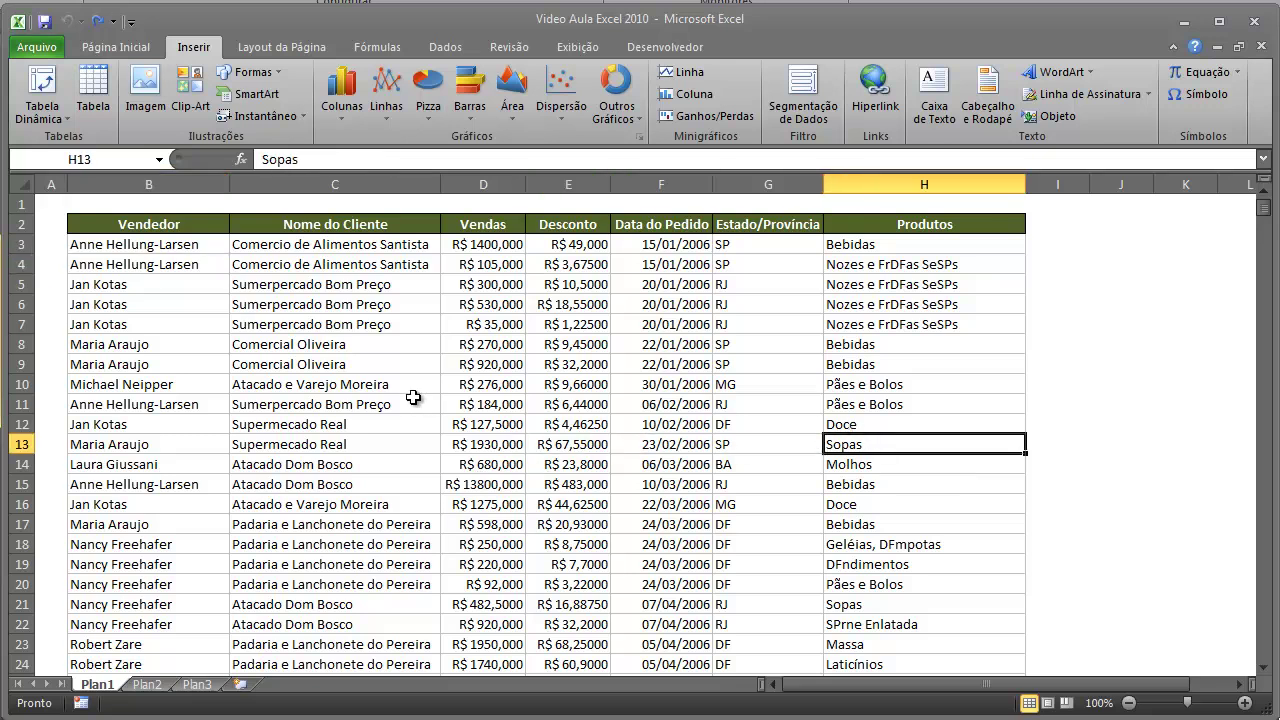
left_click(358, 403)
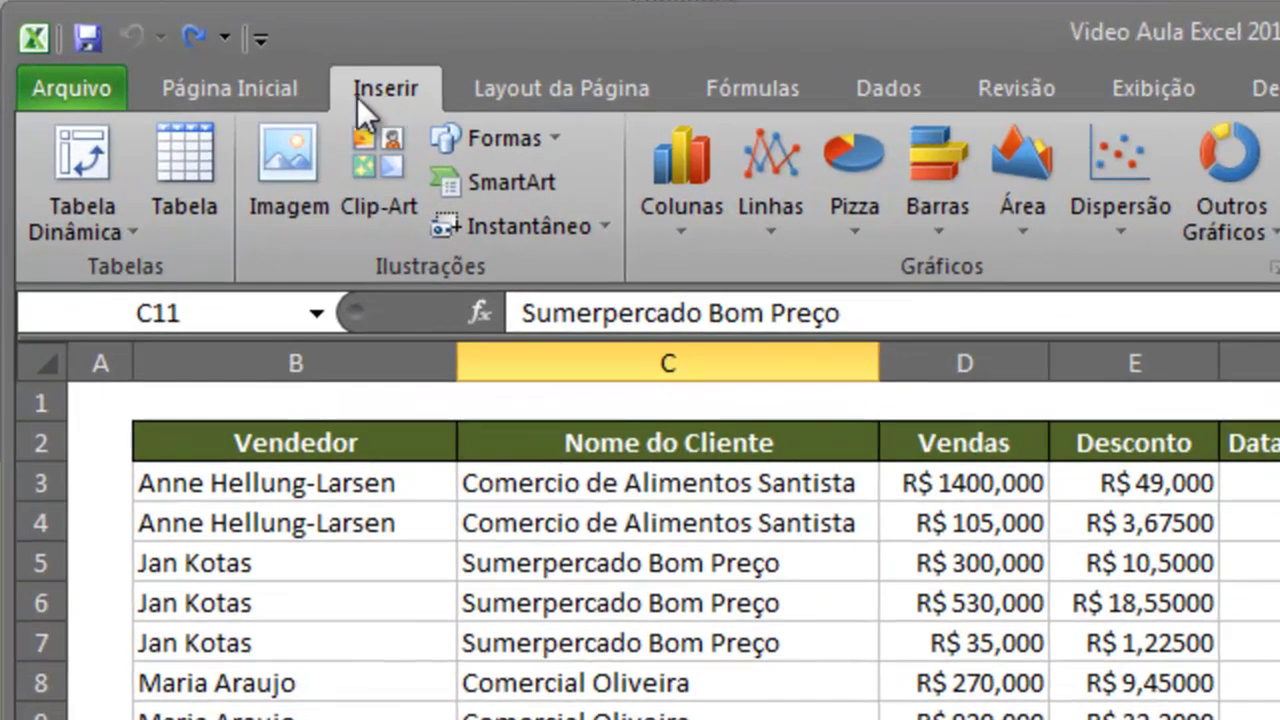
left_click(89, 227)
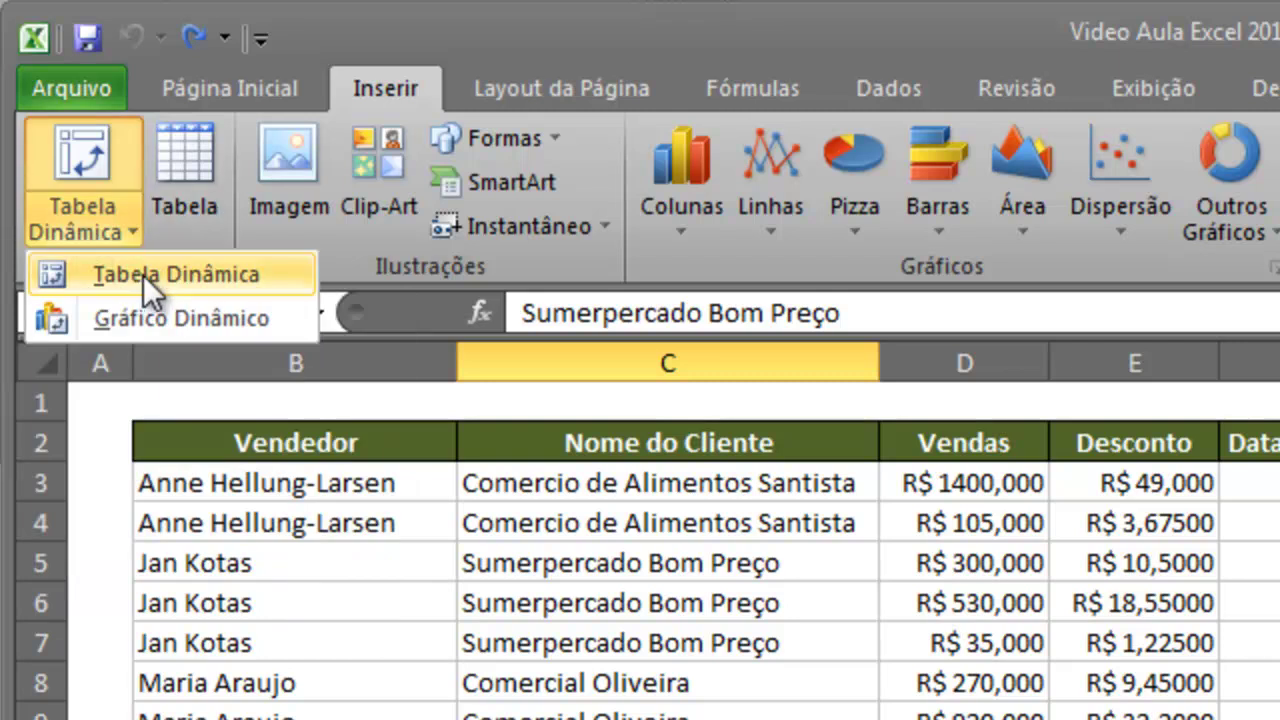
left_click(145, 273)
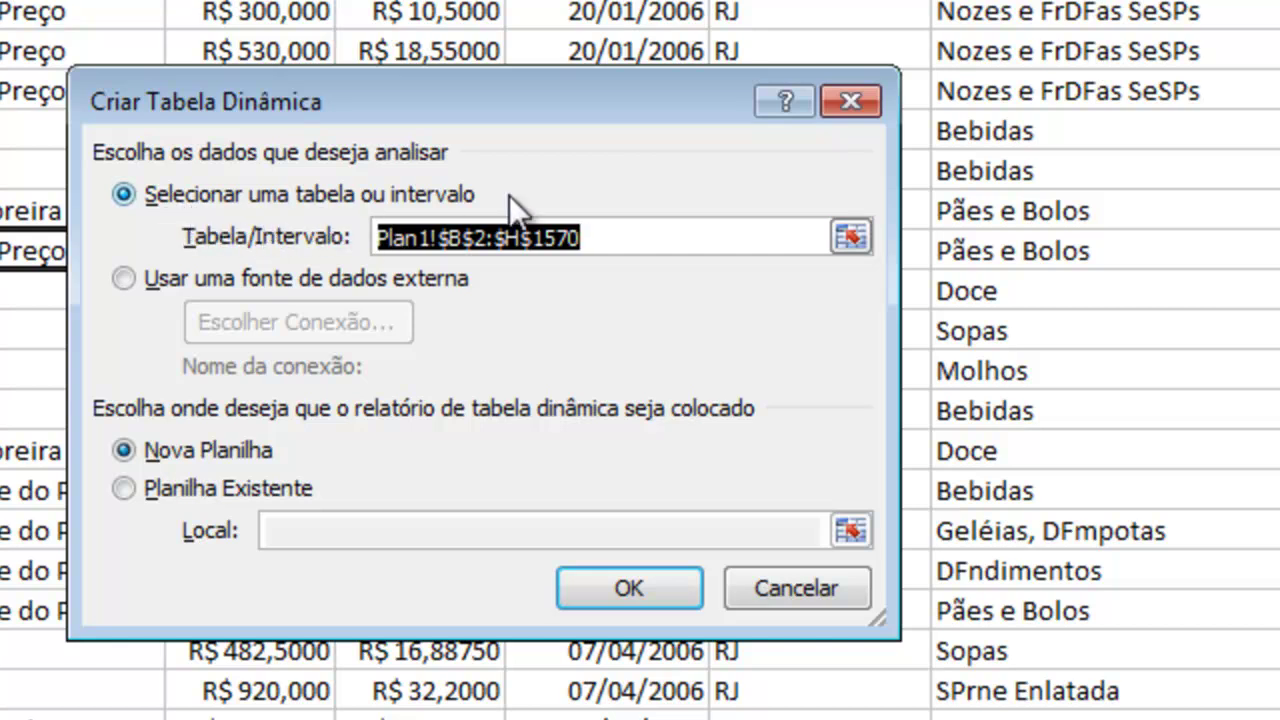
left_click_drag(445, 99, 620, 95)
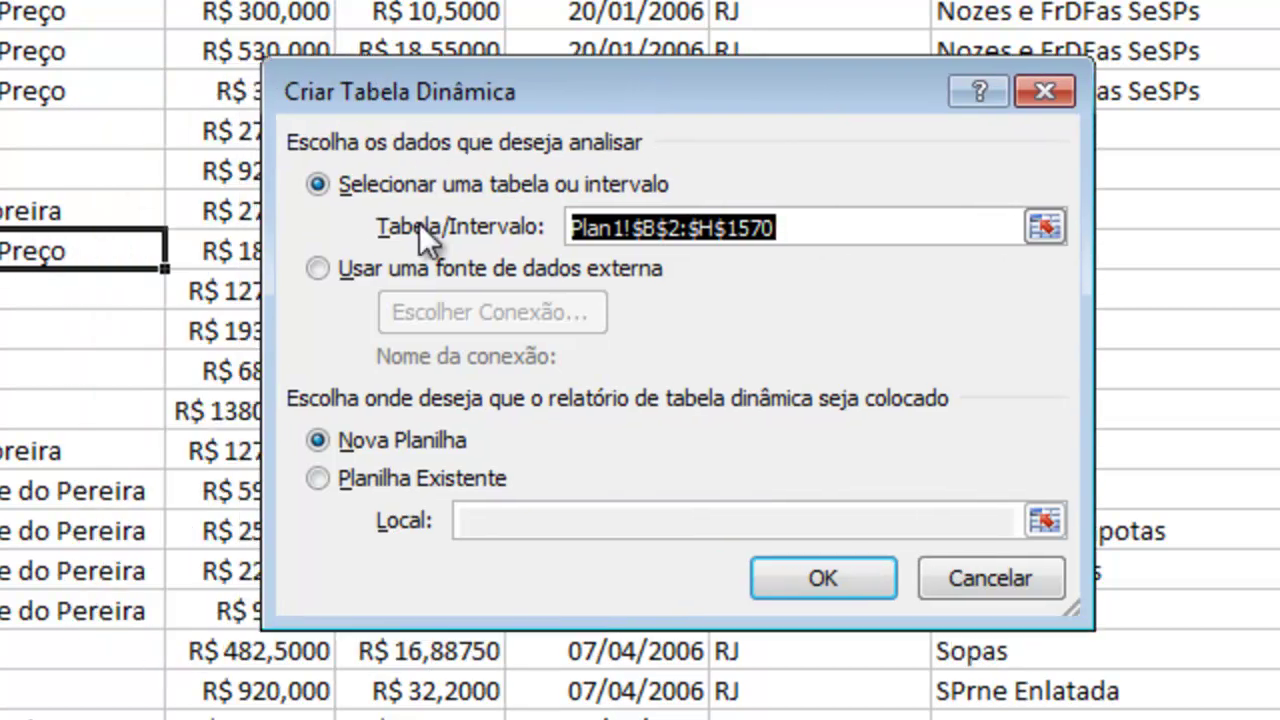
left_click(799, 228)
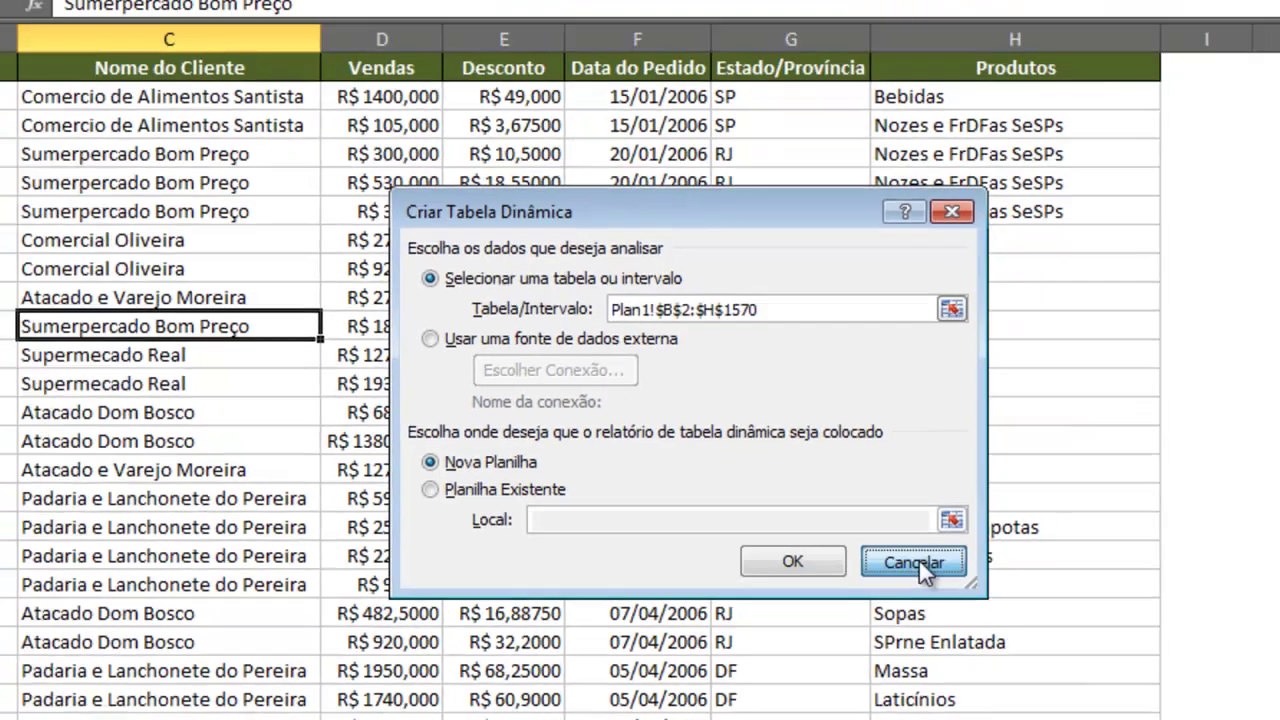
left_click(1003, 579)
- Try to set up a pivot table at Plan1 cell J8 from the manually selected range B2:H20, and cancel it
left_click(624, 371)
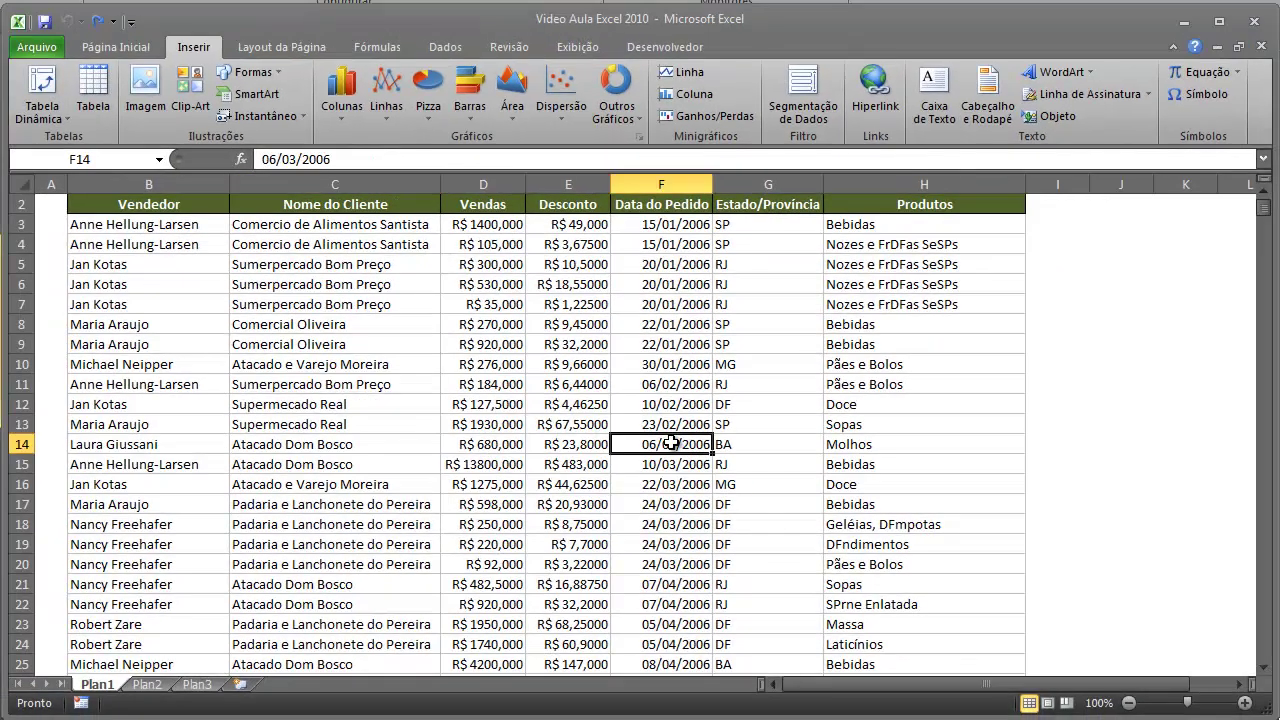
left_click(1130, 326)
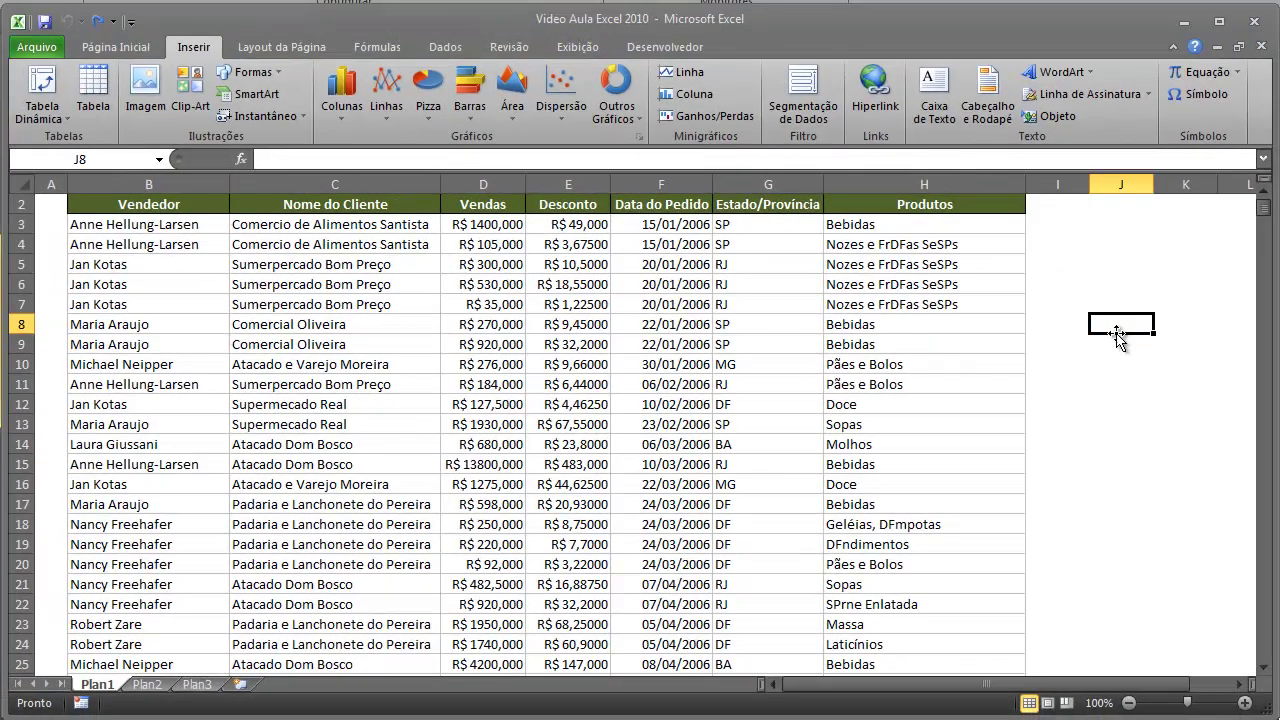
left_click(40, 112)
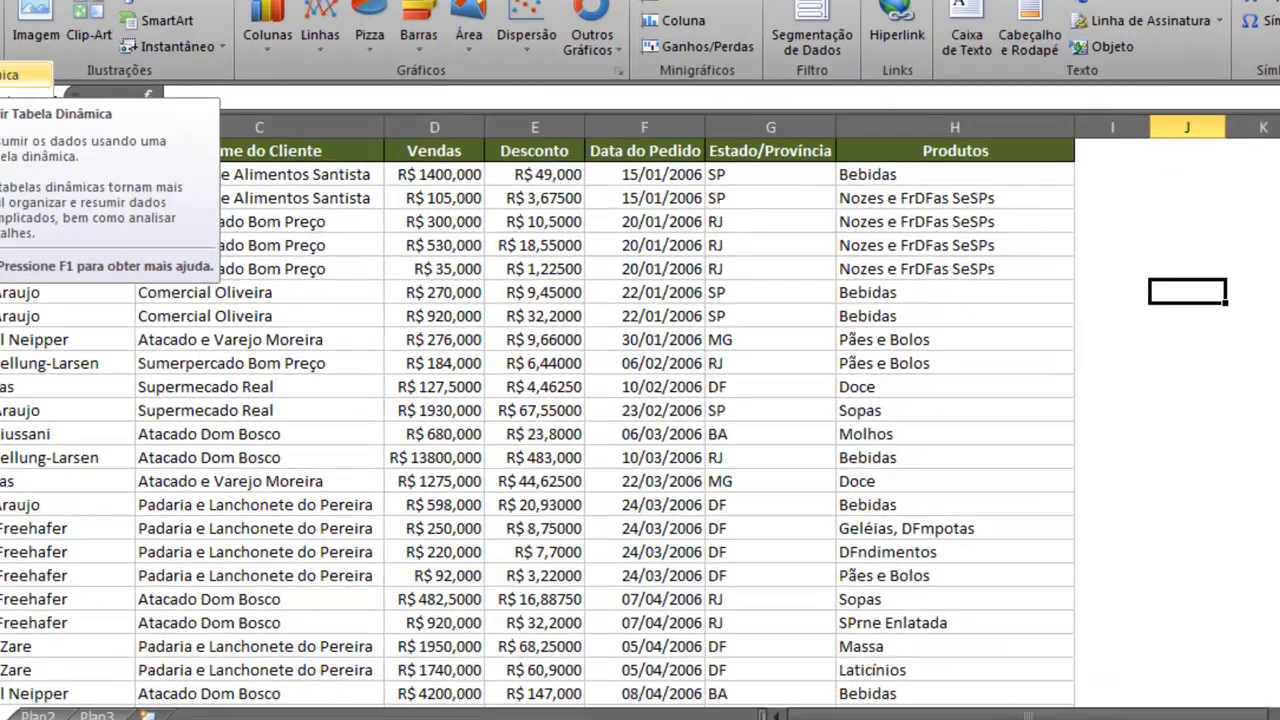
left_click(82, 141)
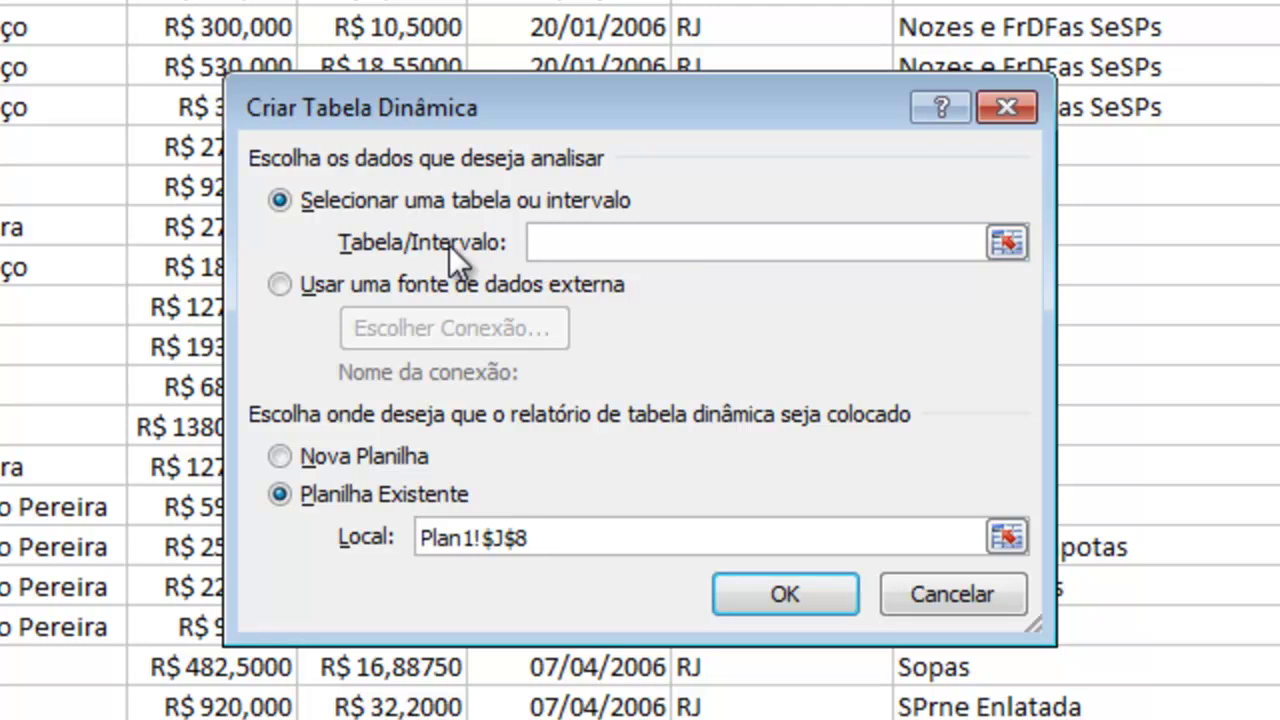
left_click(997, 247)
left_click(204, 211)
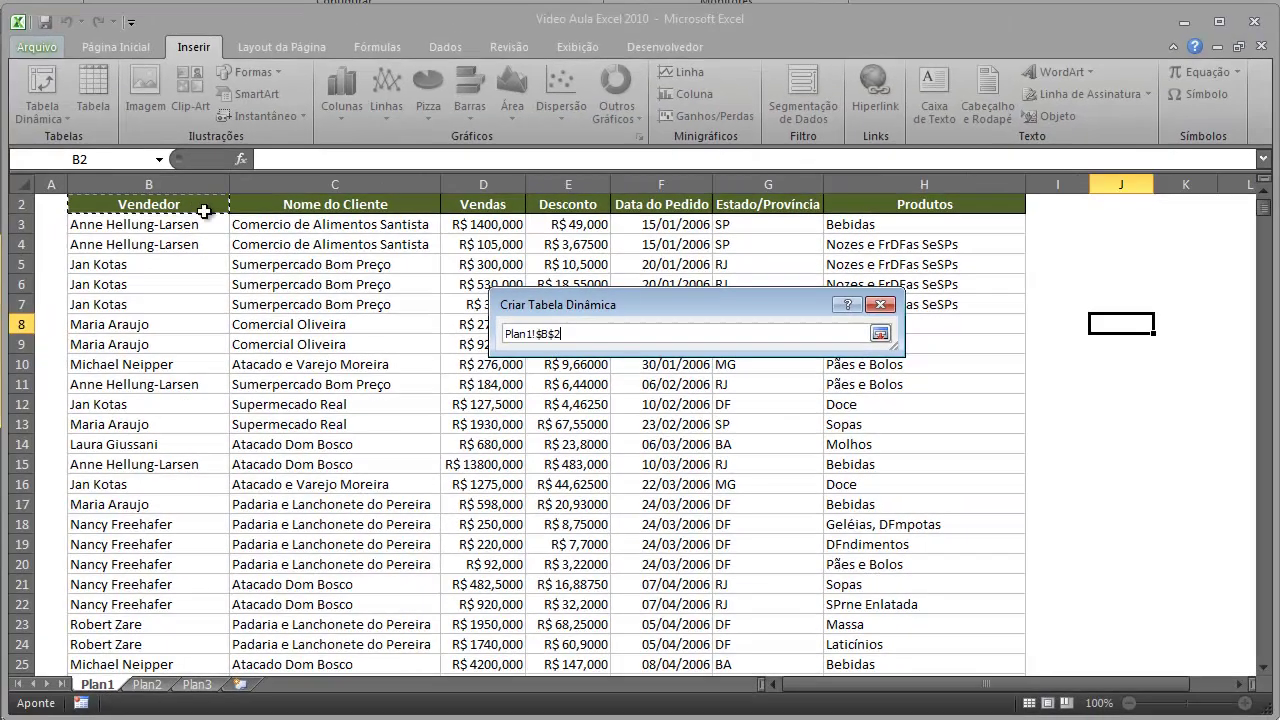
left_click_drag(204, 211, 891, 565)
left_click(880, 335)
left_click_drag(773, 291, 556, 288)
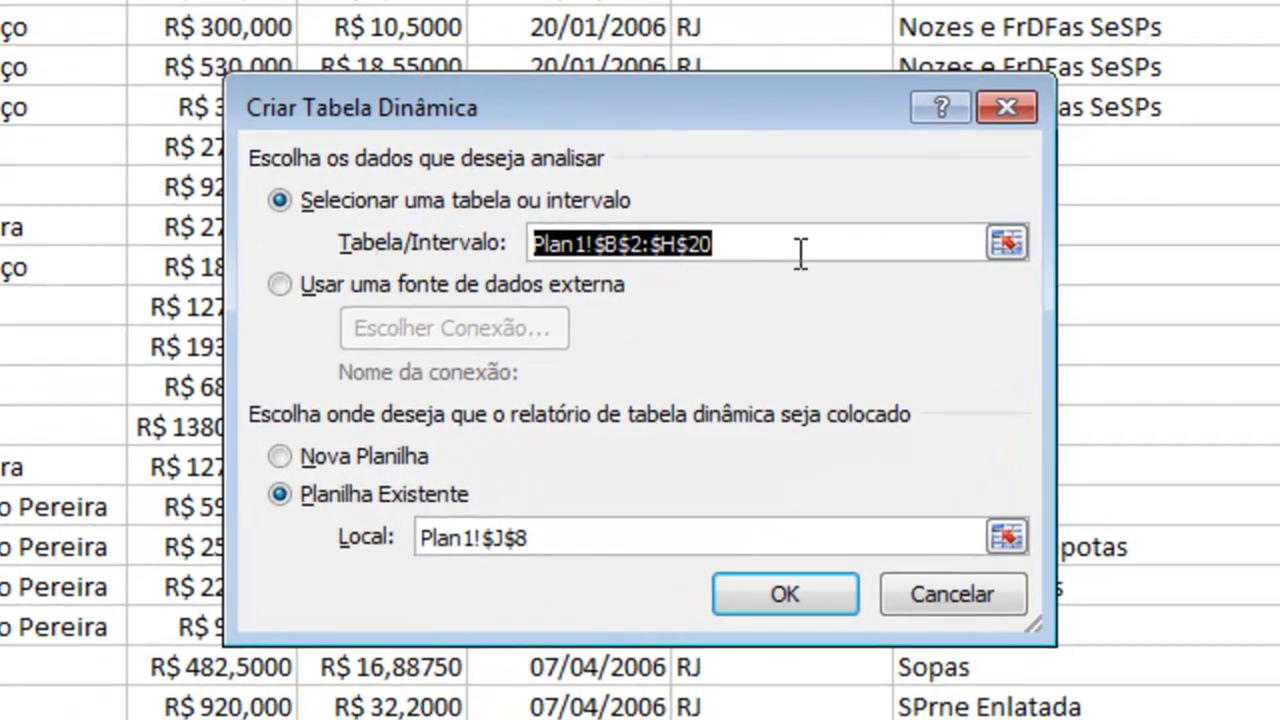
left_click(943, 592)
- Create a pivot table on a new worksheet from the whole sales table, range Plan1!$B$2:$H$1570
left_click(222, 322)
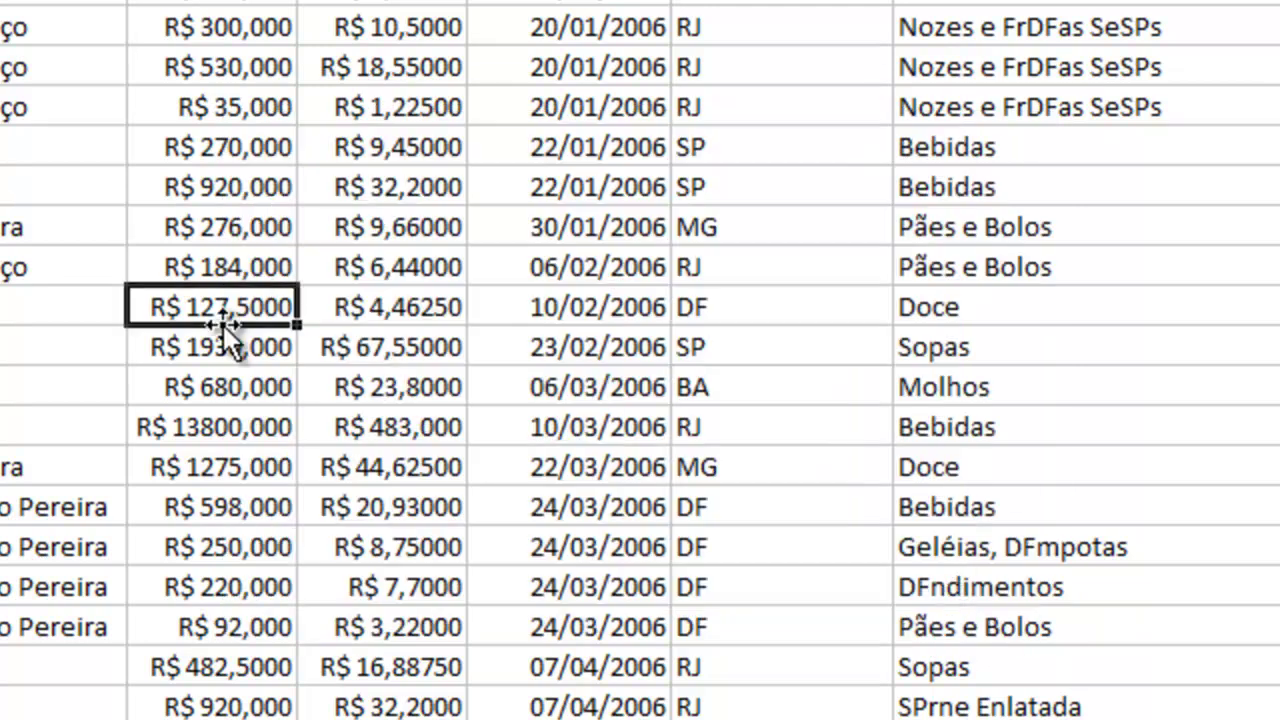
left_click(38, 112)
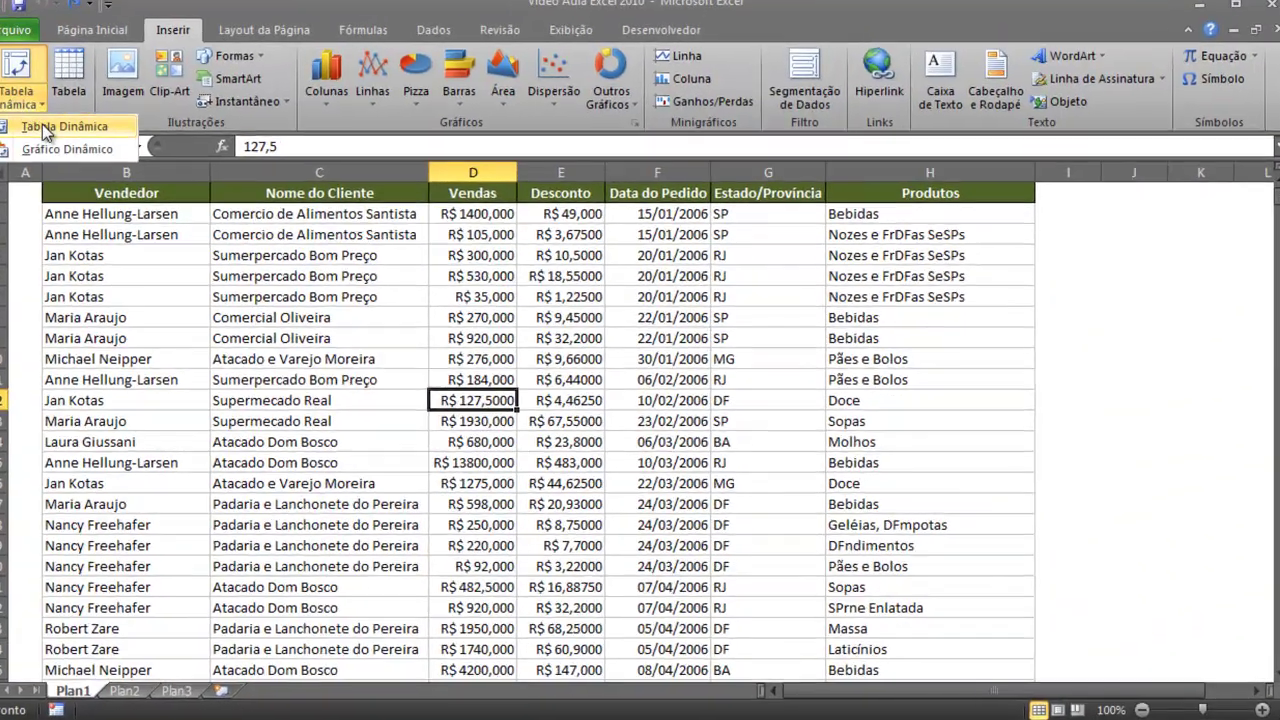
left_click(60, 124)
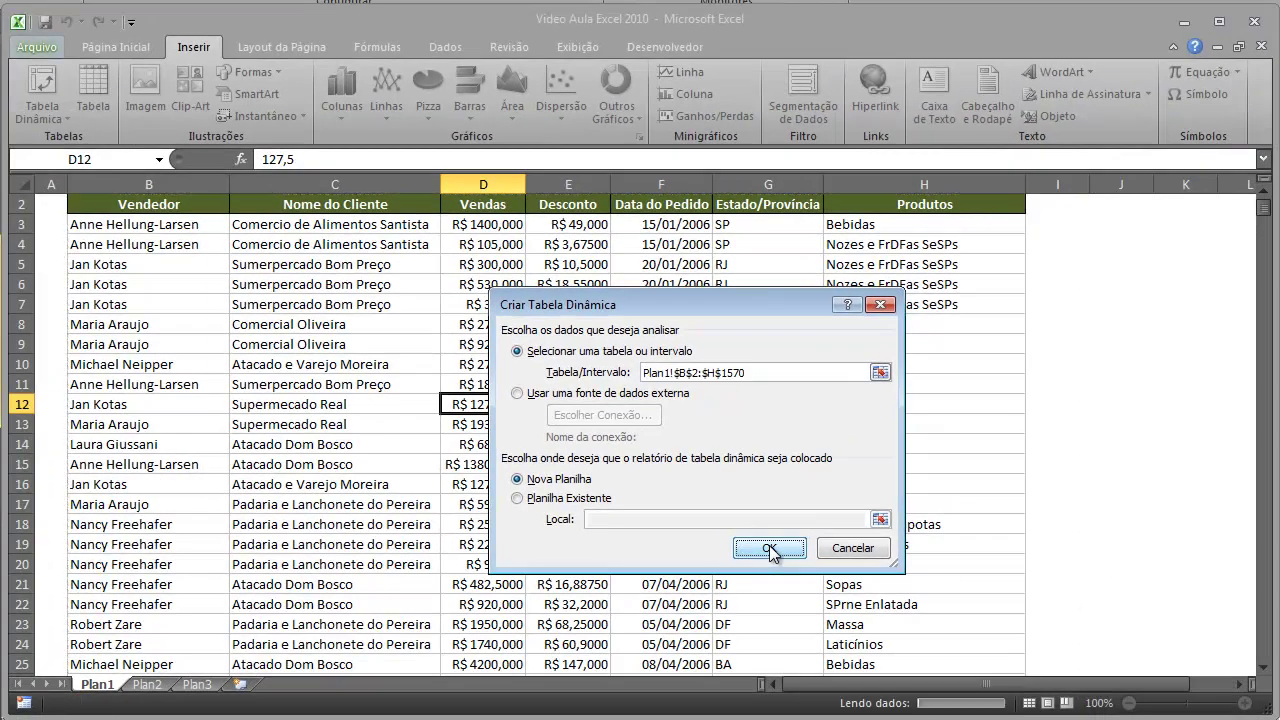
left_click(771, 554)
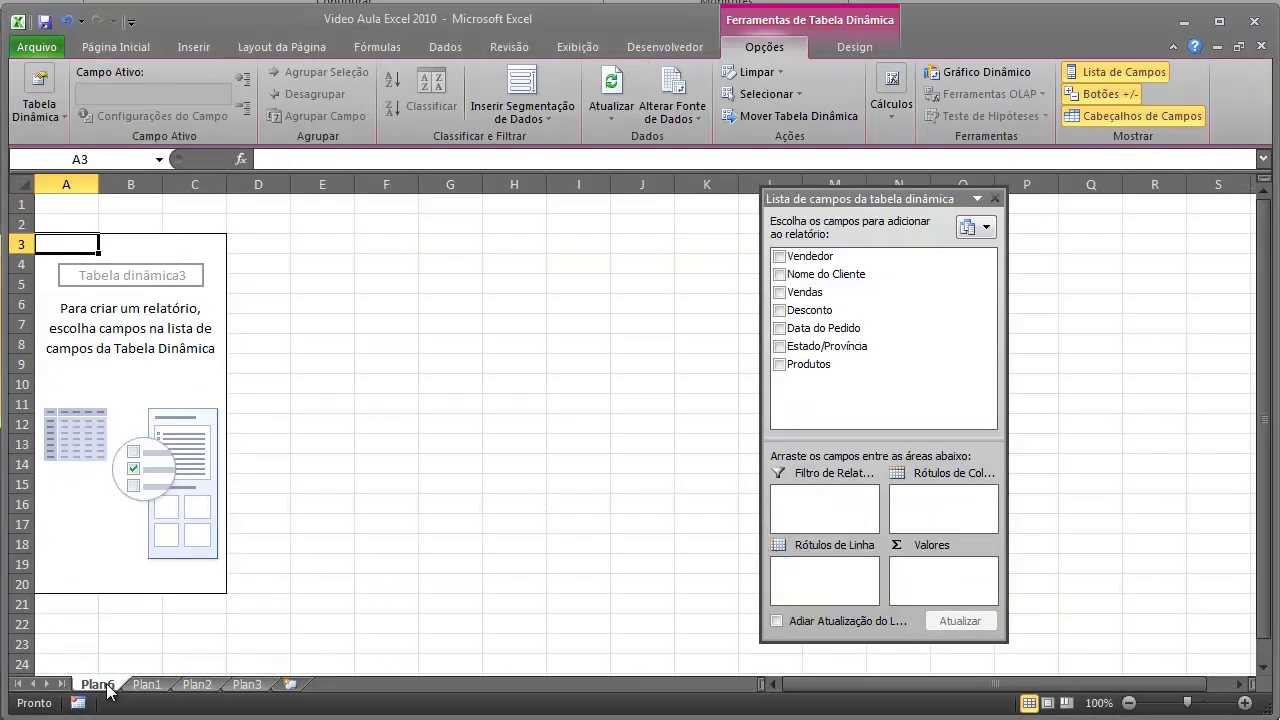
- Compare the empty pivot table's available fields with the column headings of the source table on Plan1
left_click(149, 387)
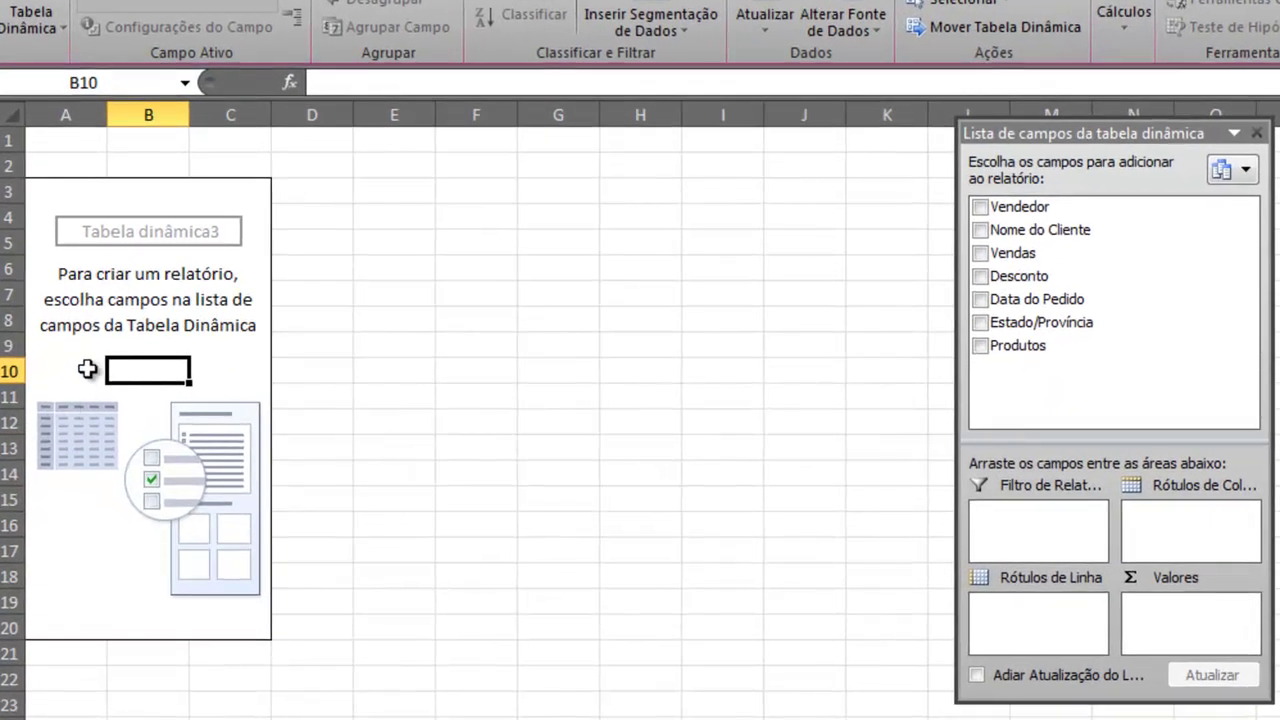
left_click(89, 368)
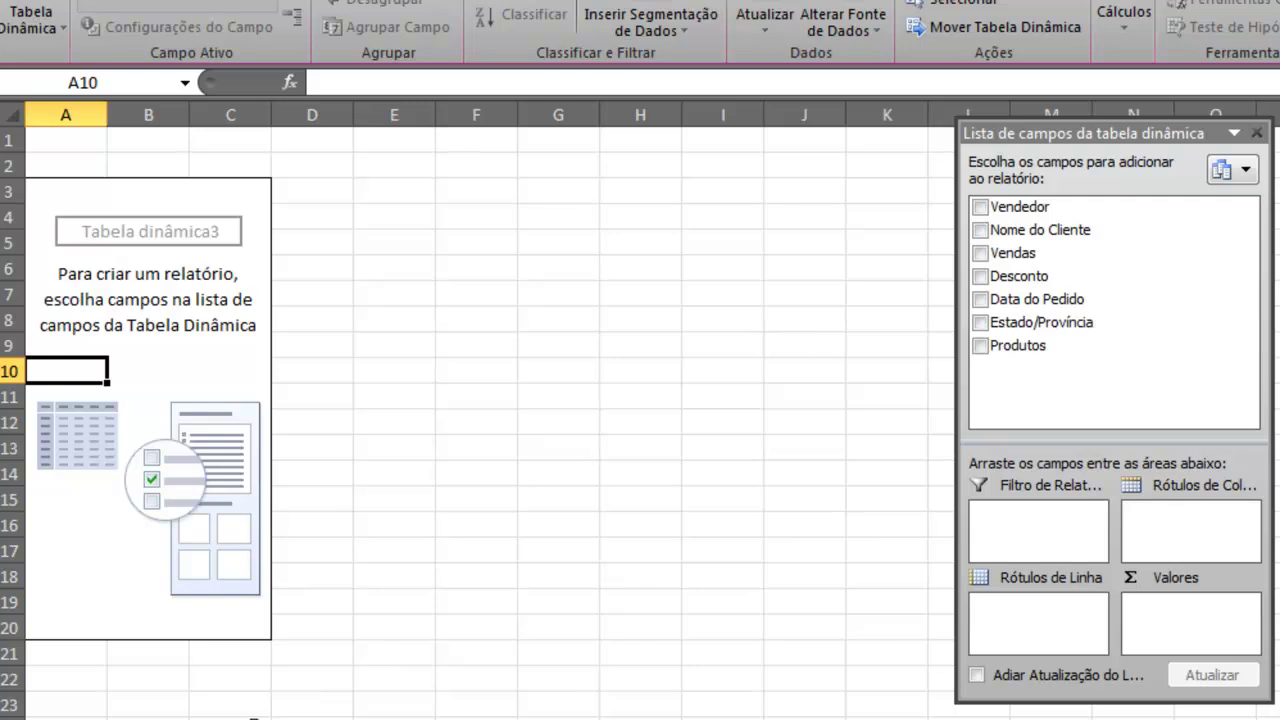
key("ctrl+Page_Down")
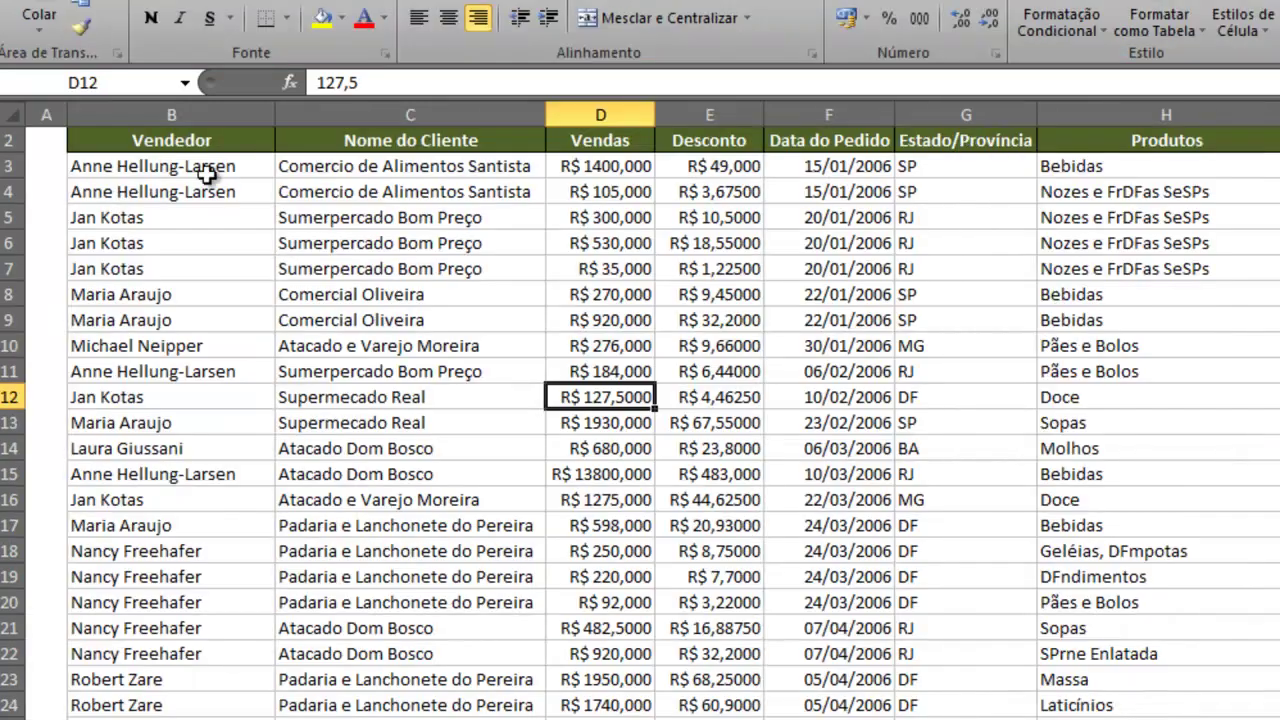
left_click(235, 133)
left_click(420, 136)
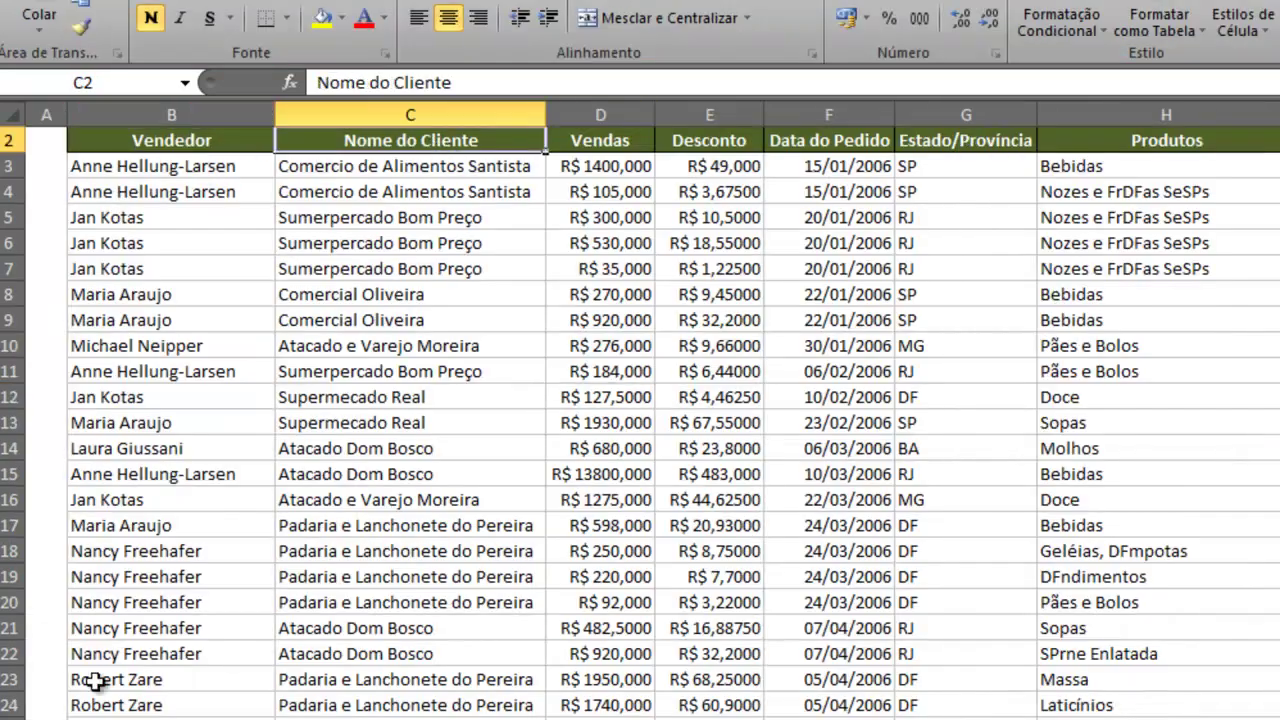
key("ctrl+Page_Up")
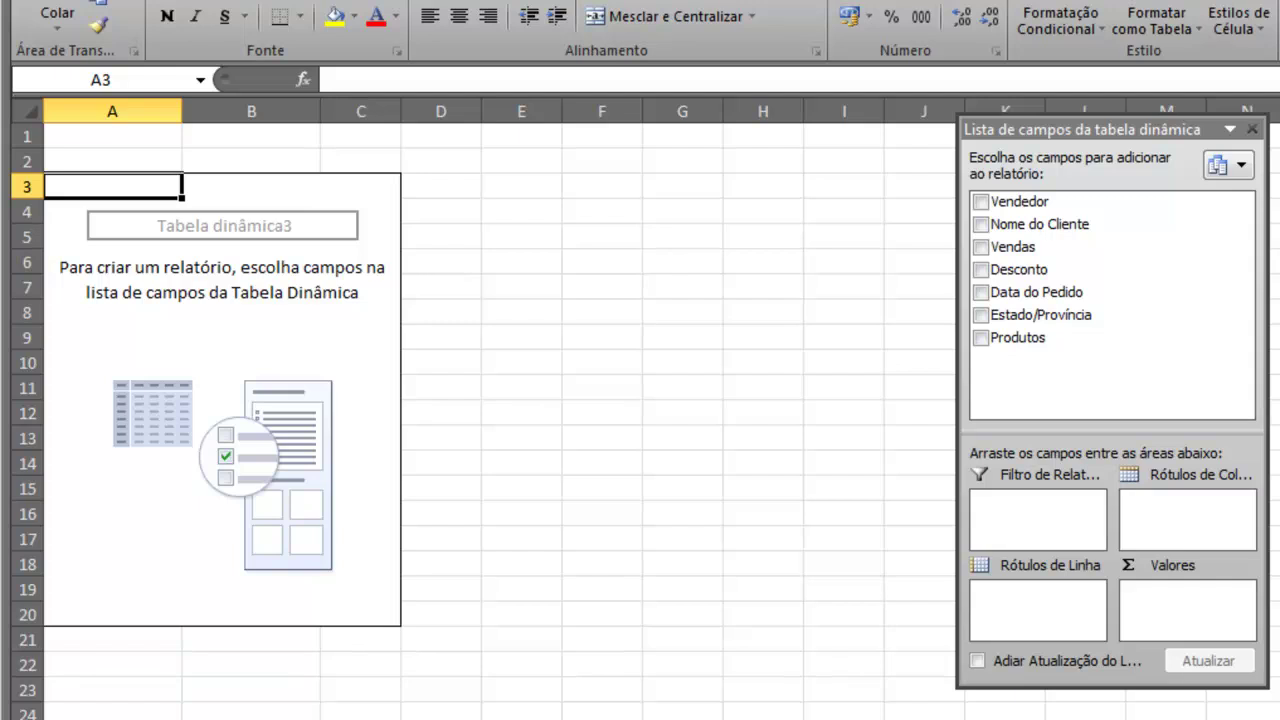
- Add Vendedor as the pivot table's row labels and Vendas as its summed values
left_click(981, 203)
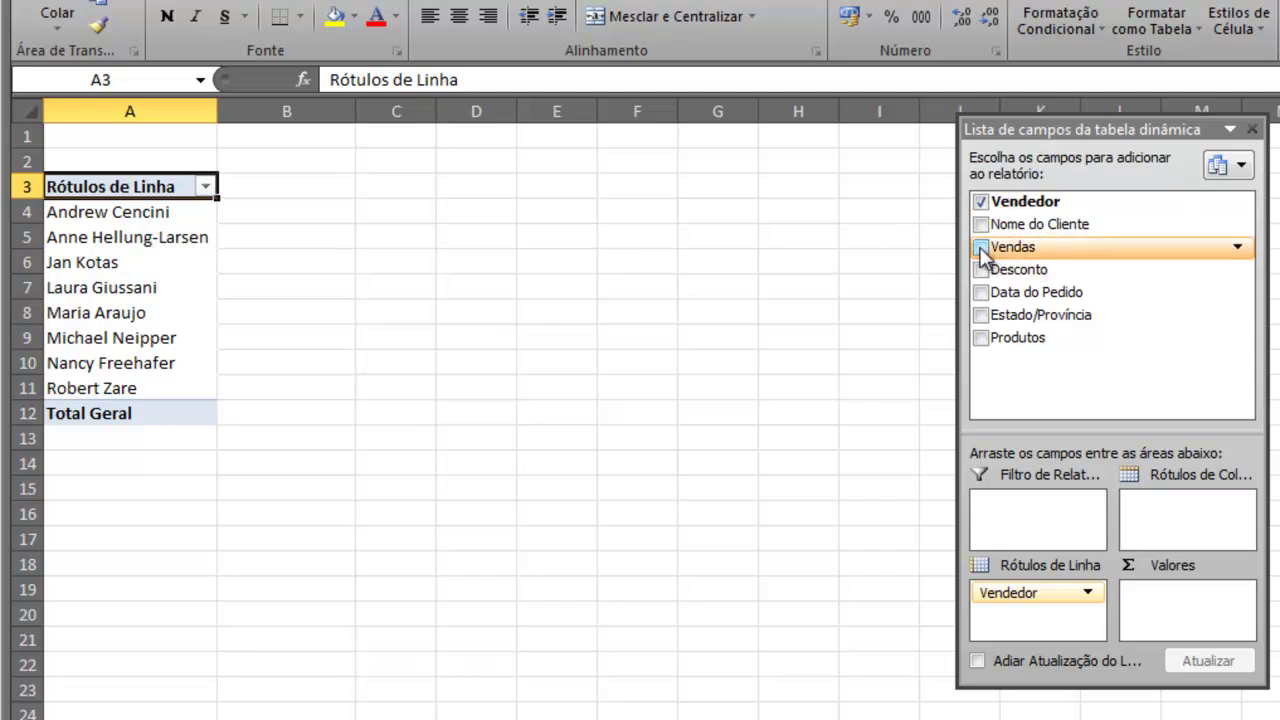
left_click(981, 247)
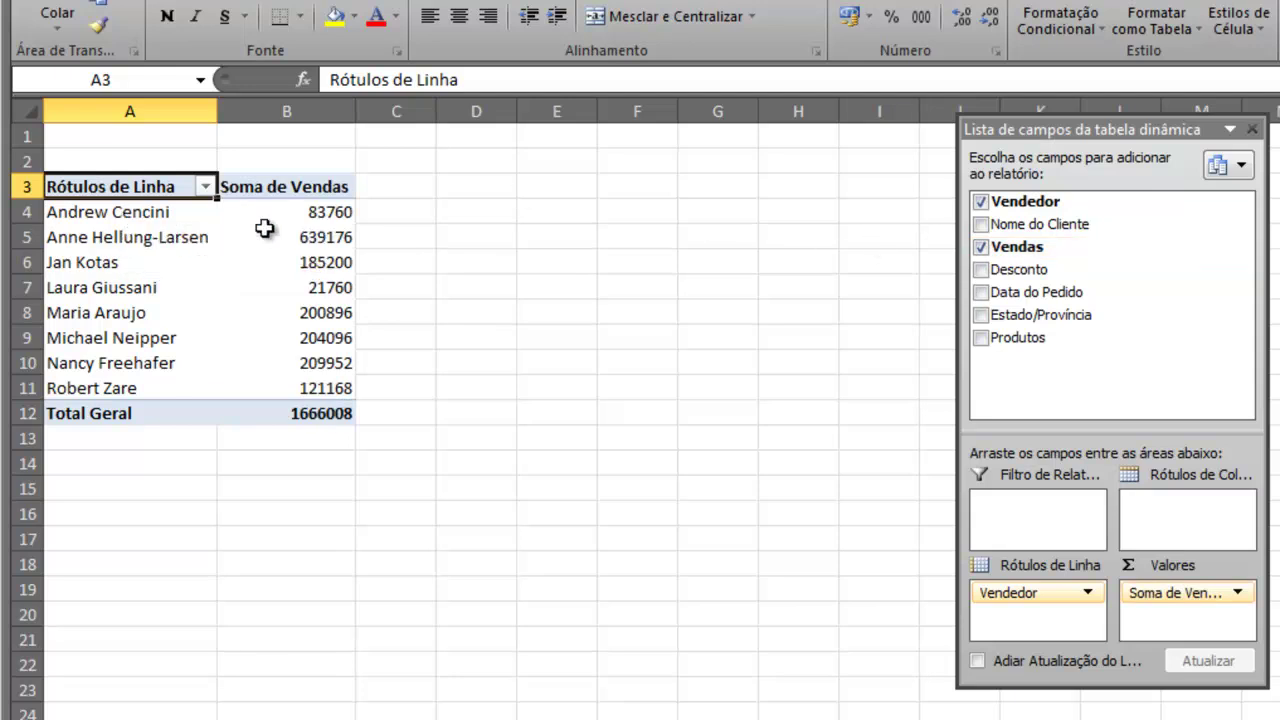
left_click(190, 212)
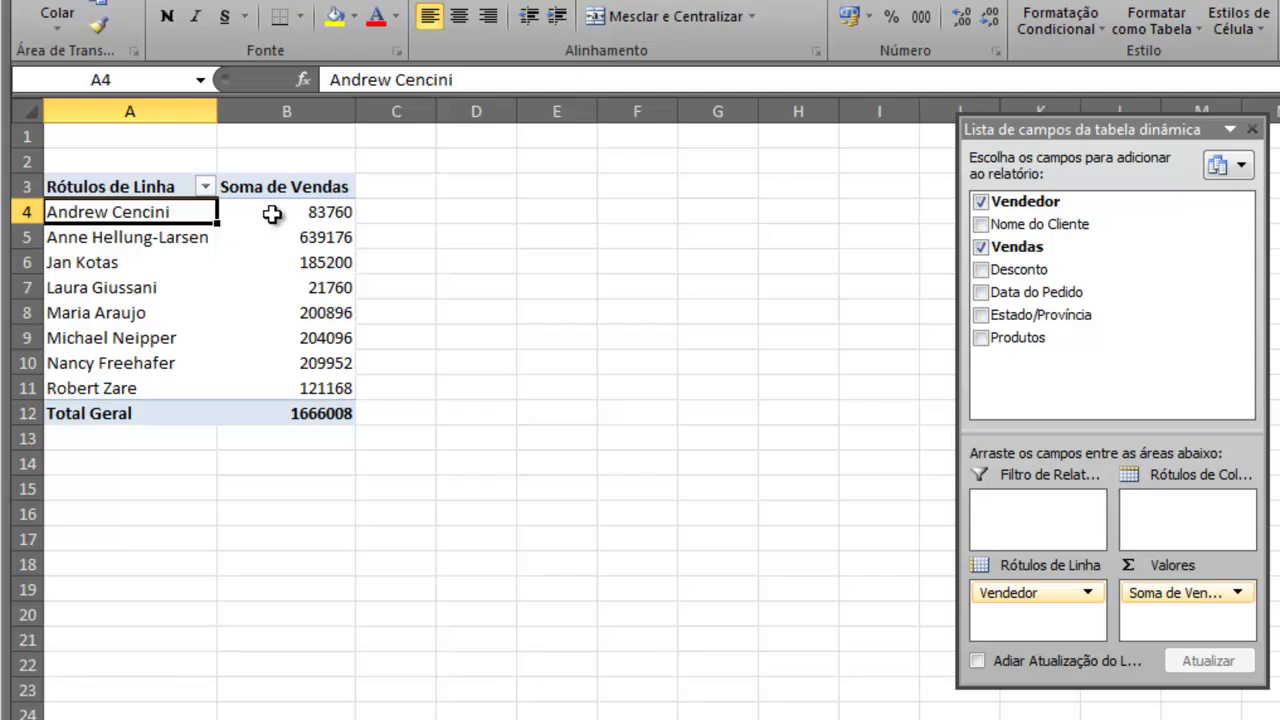
- Compare the summed sales per salesperson in the pivot table with the individual sales records on Plan1
left_click(272, 213)
left_click(155, 238)
left_click(303, 243)
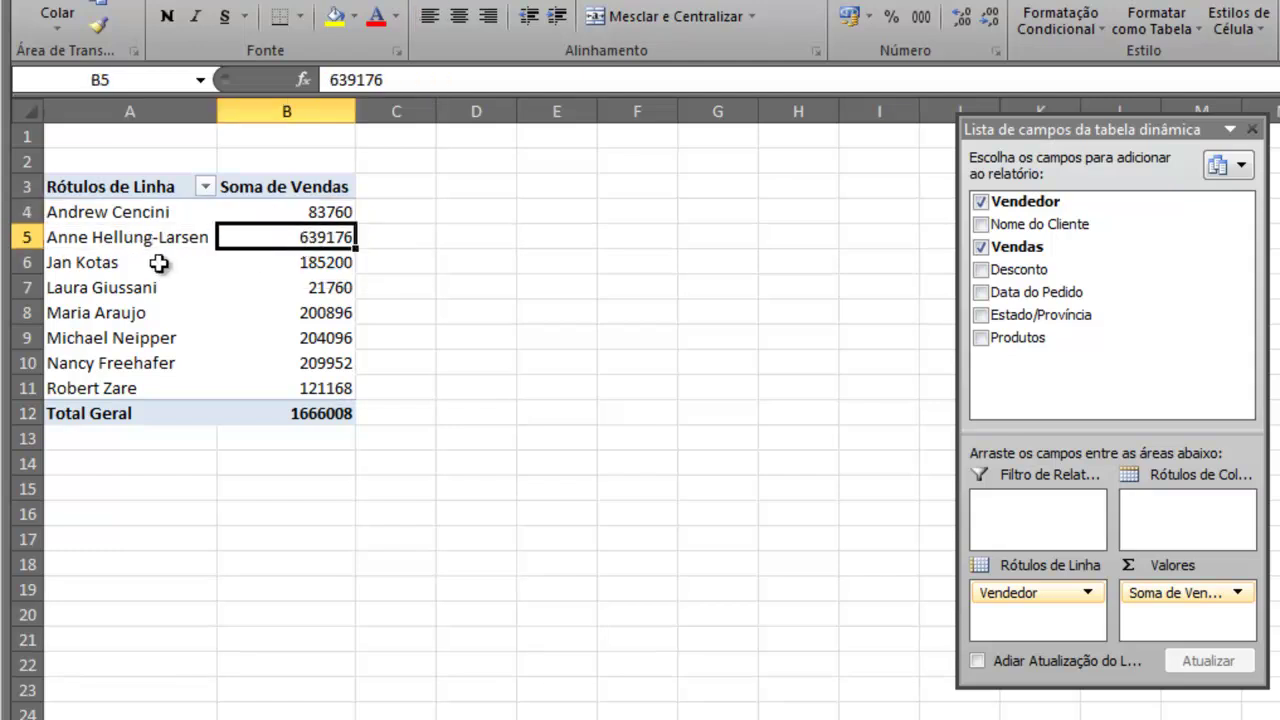
left_click(153, 265)
left_click(303, 262)
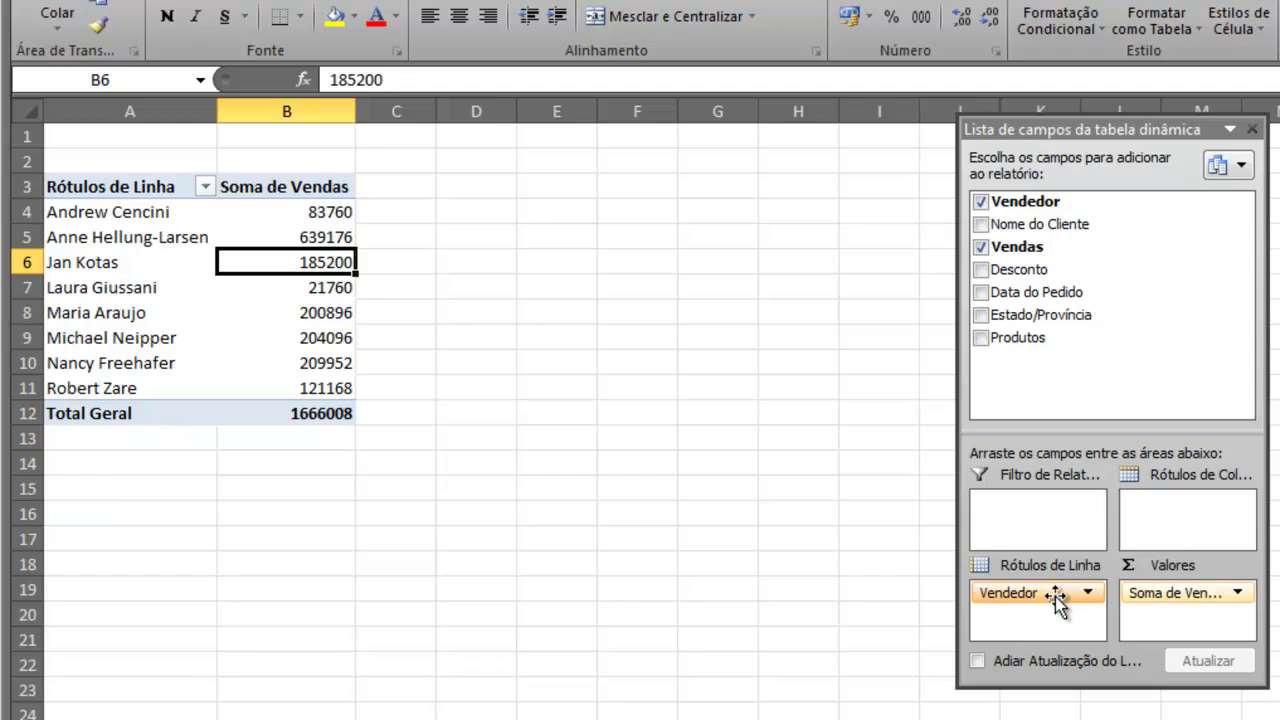
key("ctrl+Page_Up")
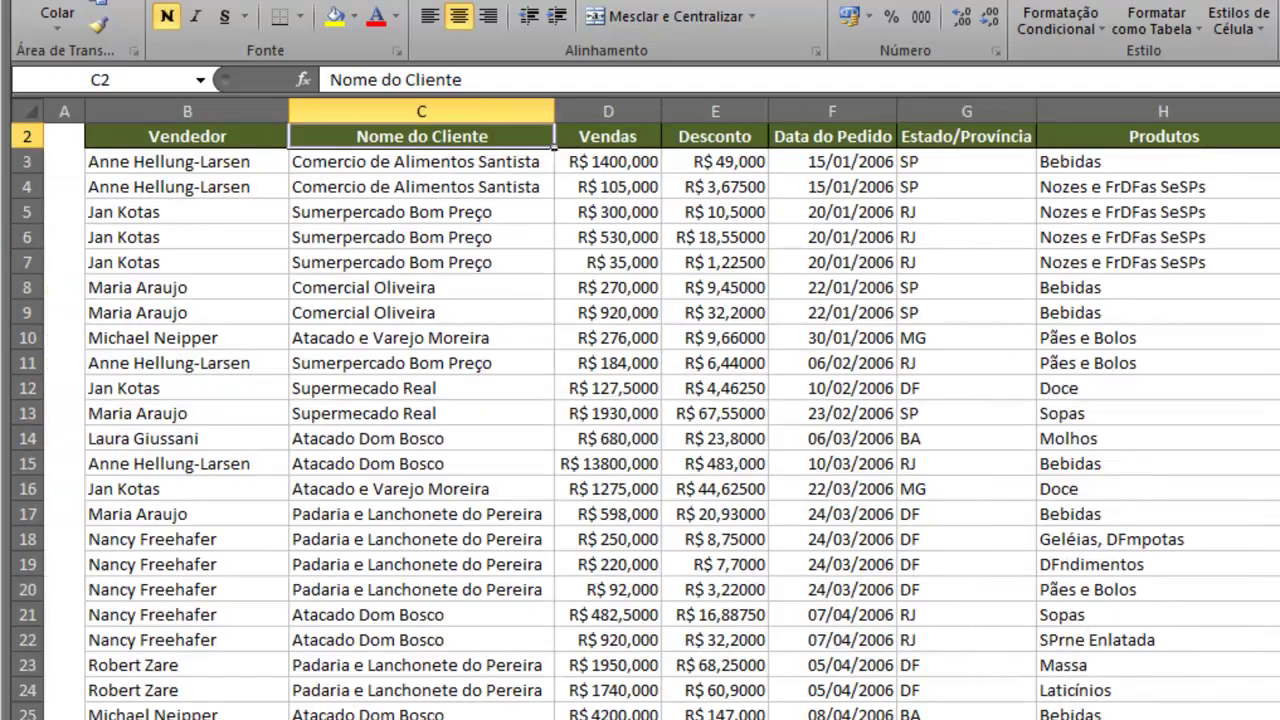
left_click(168, 312)
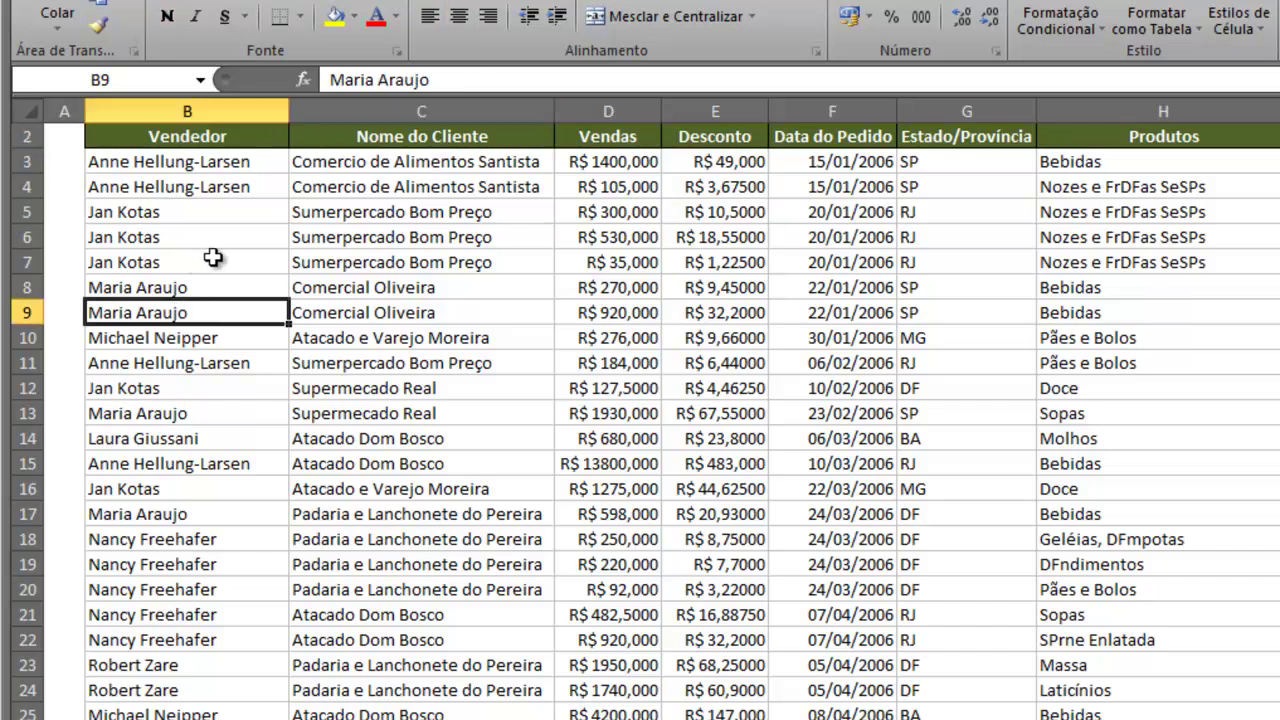
left_click(624, 312)
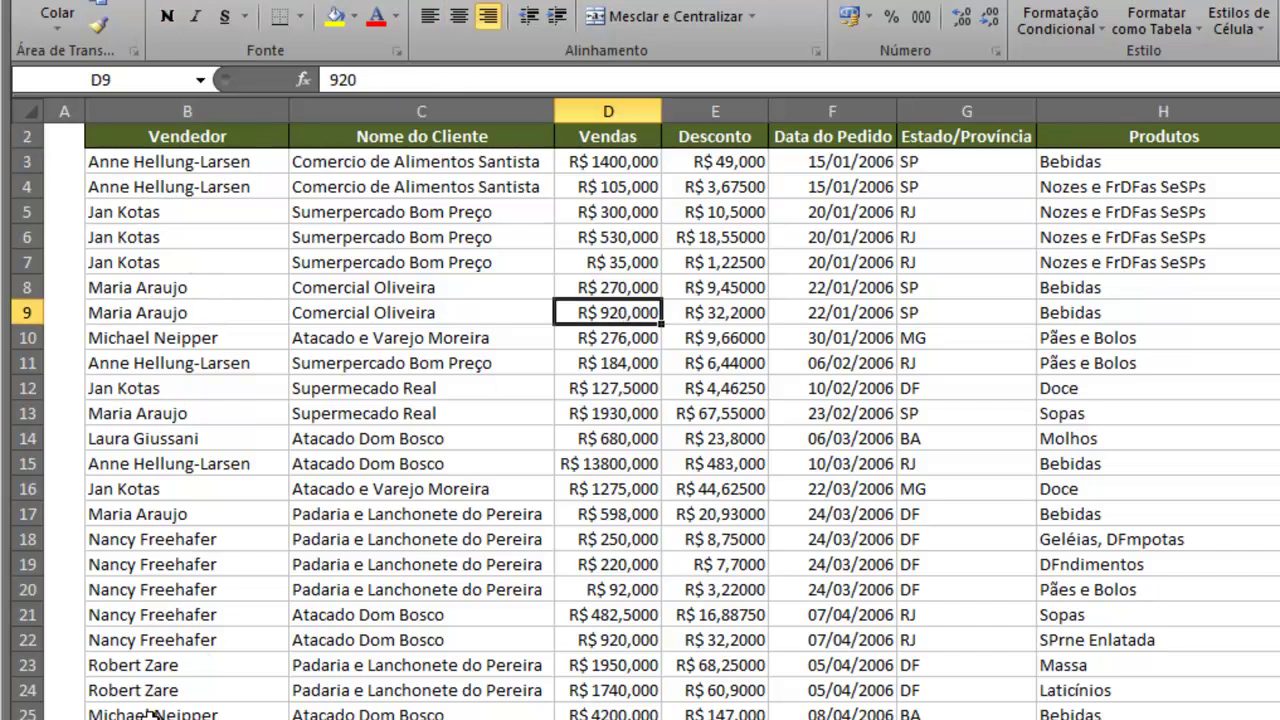
key("ctrl+Page_Down")
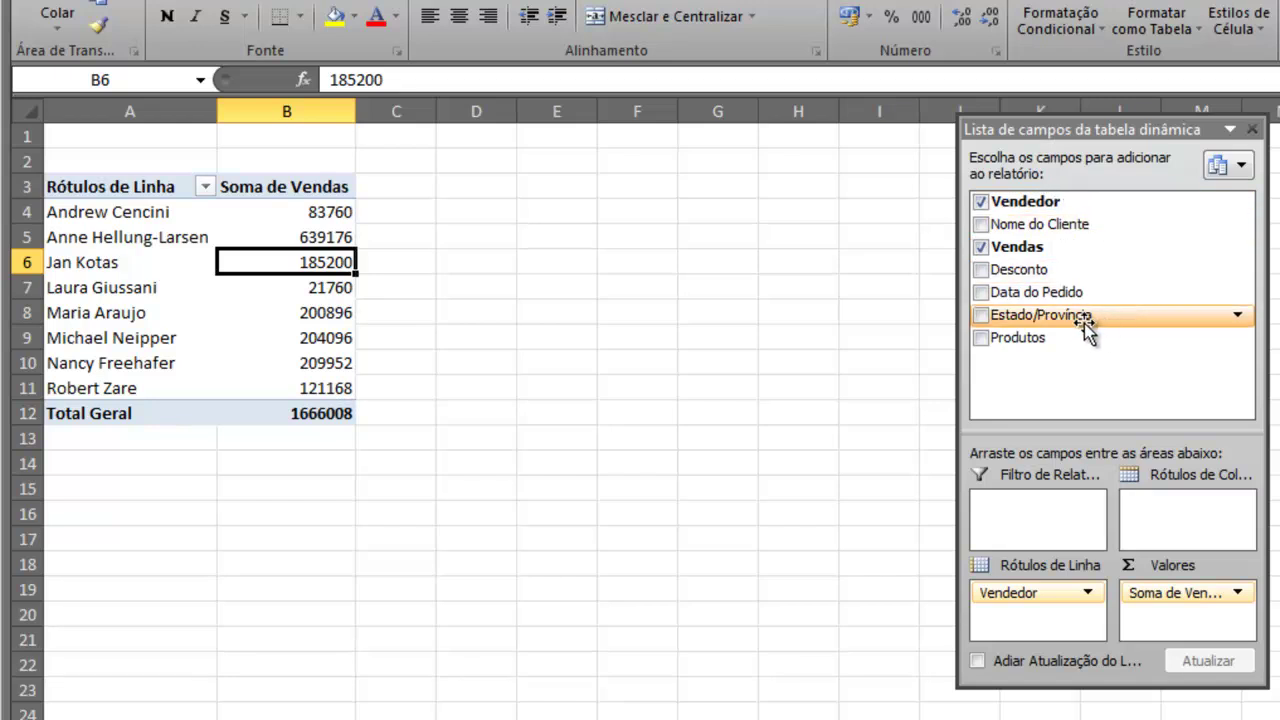
- Try Estado/Província as a second row label under Vendedor, examine the first salesperson's breakdown, and remove the field
left_click(981, 316)
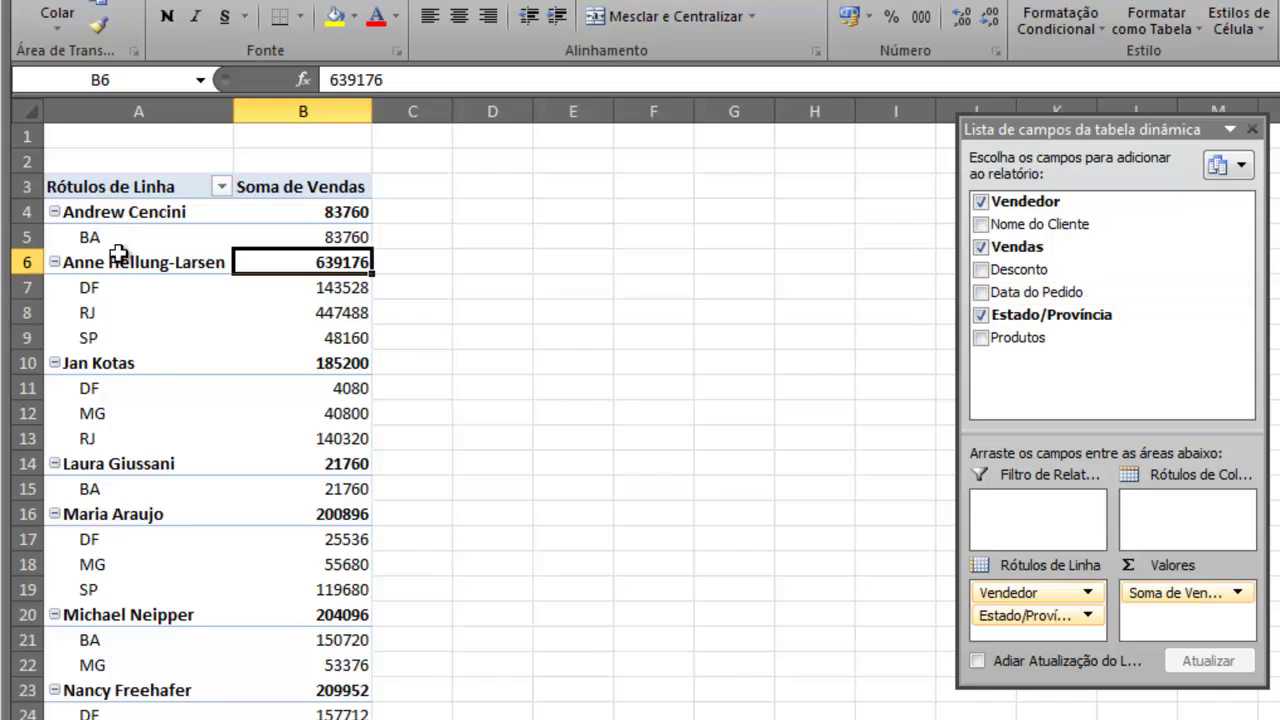
left_click(92, 213)
left_click(91, 236)
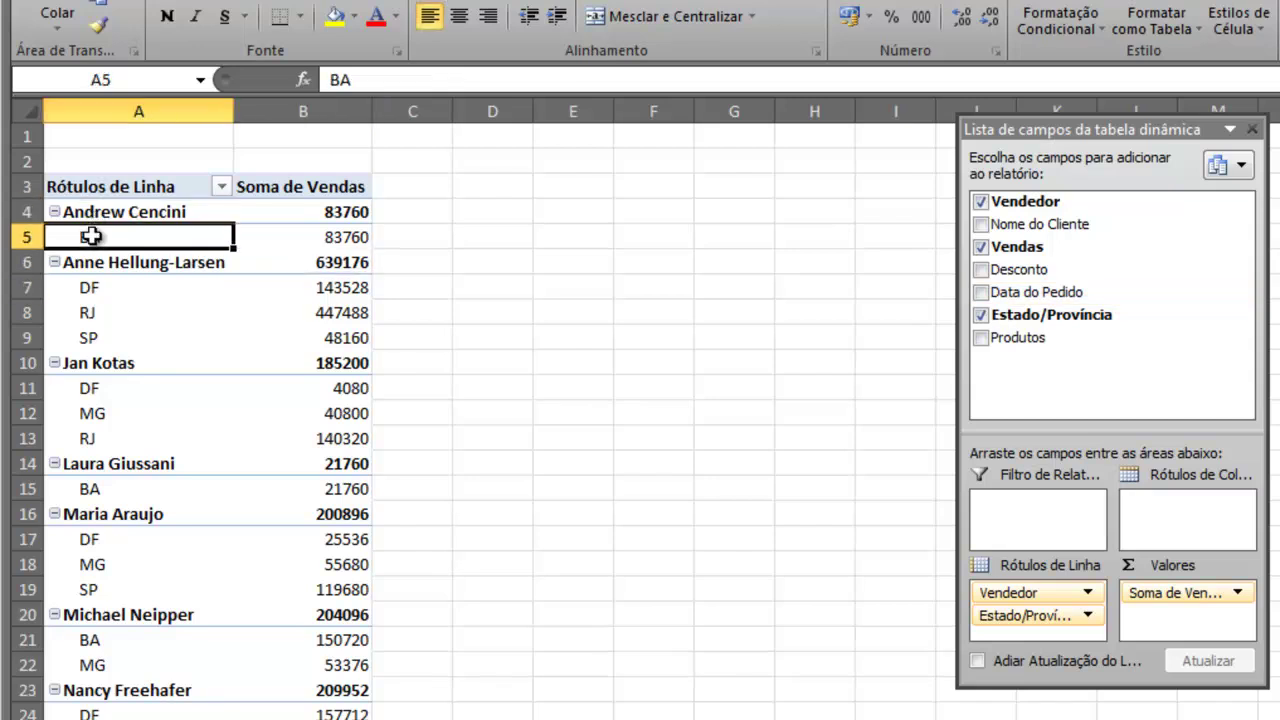
left_click(334, 243)
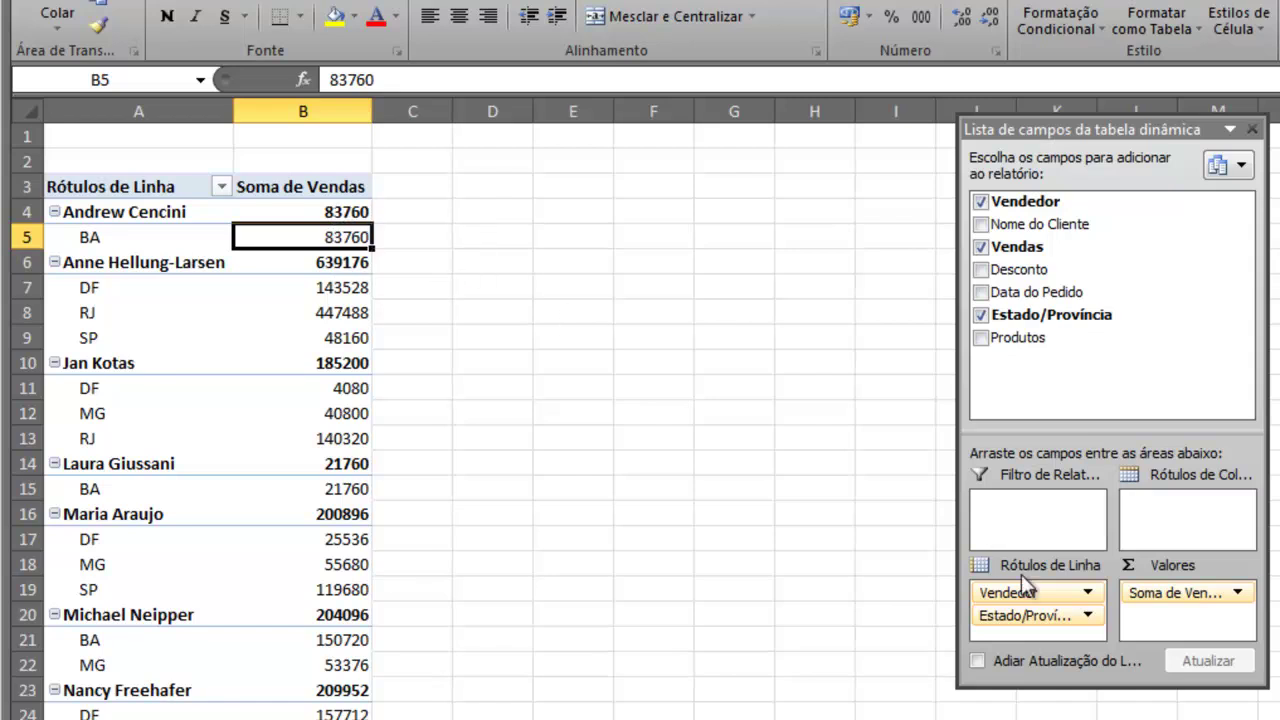
left_click_drag(1049, 624, 1110, 390)
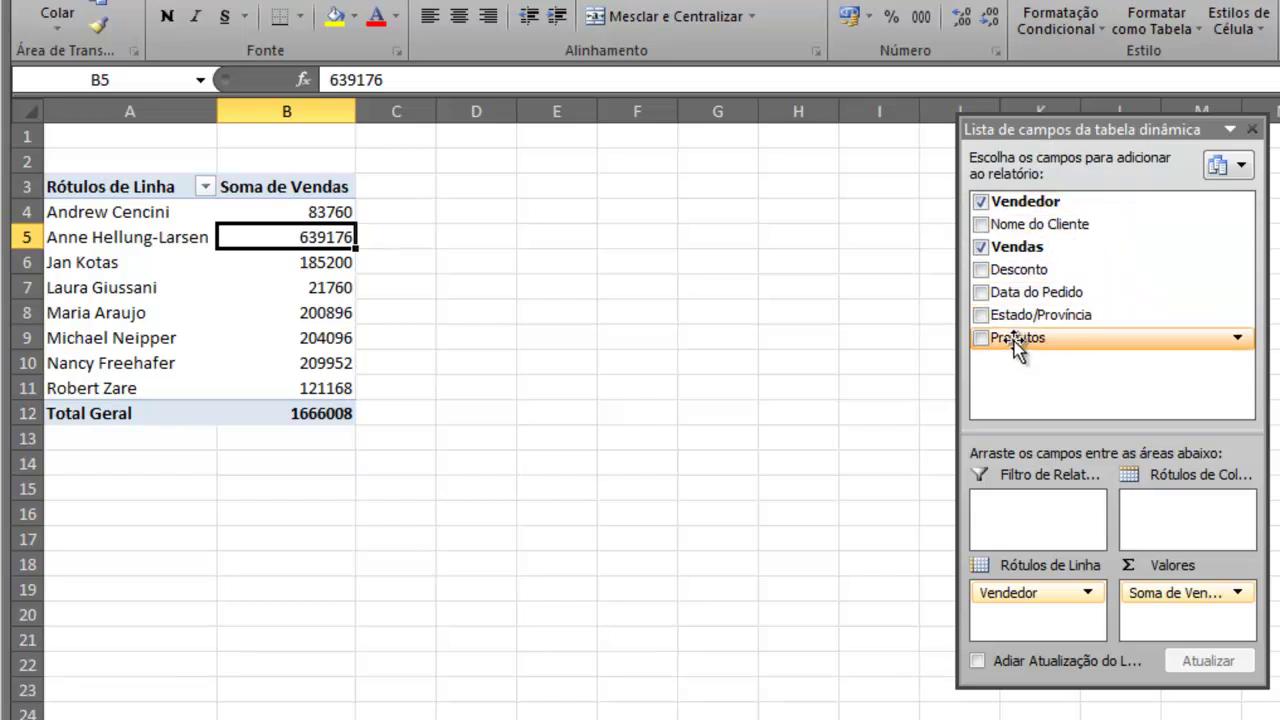
- Try Produtos as a second row label under Vendedor, examine the sales per product, and remove the field
left_click_drag(1017, 341, 1037, 622)
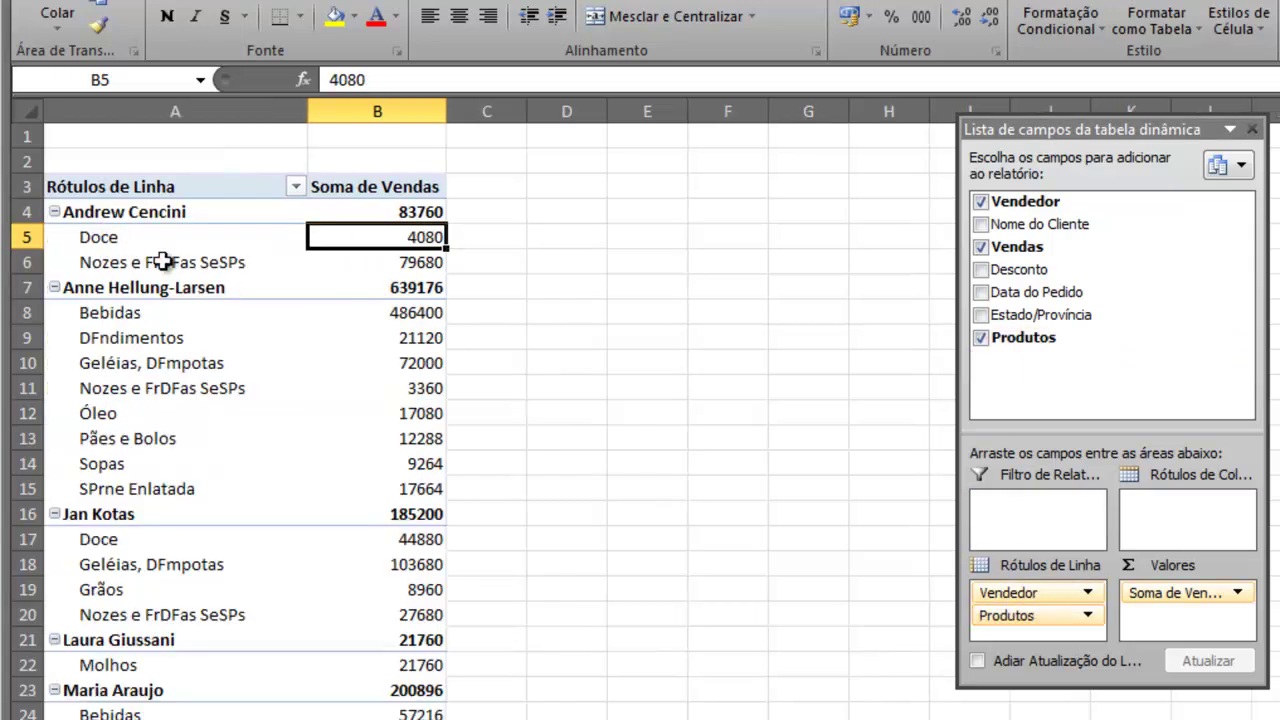
left_click(97, 213)
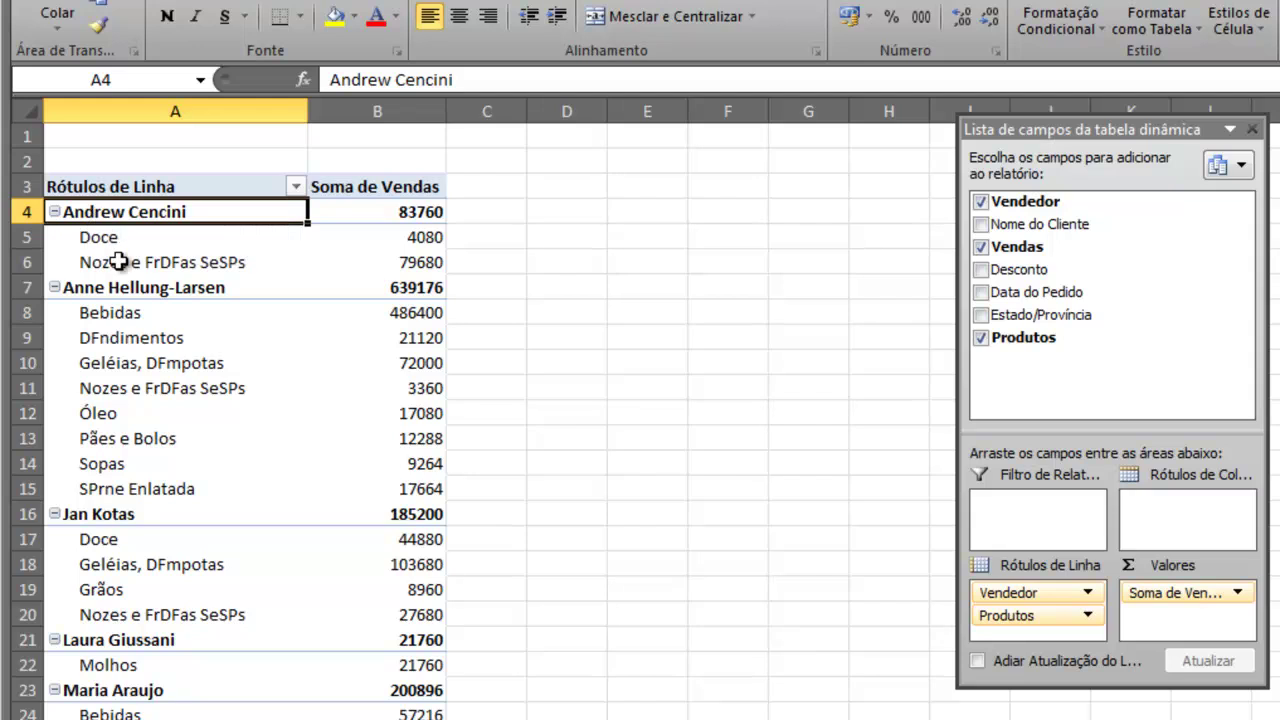
mouse_move(405, 262)
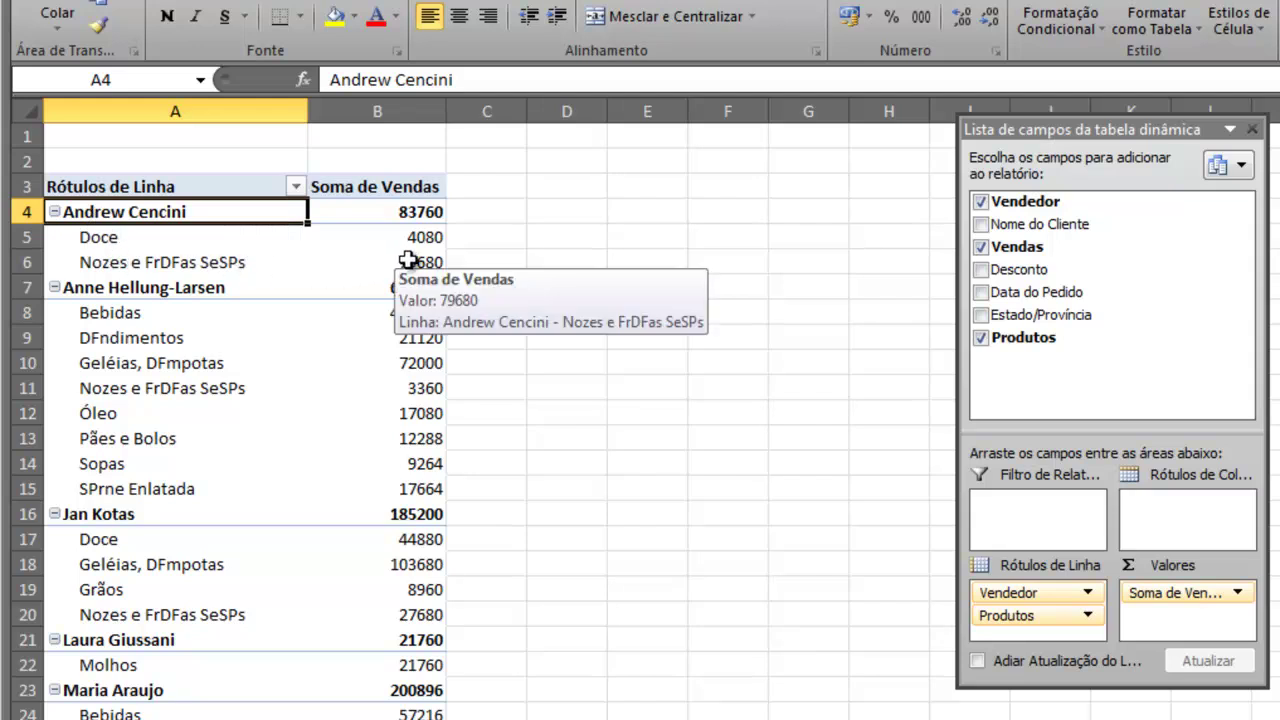
left_click_drag(1045, 617, 1128, 363)
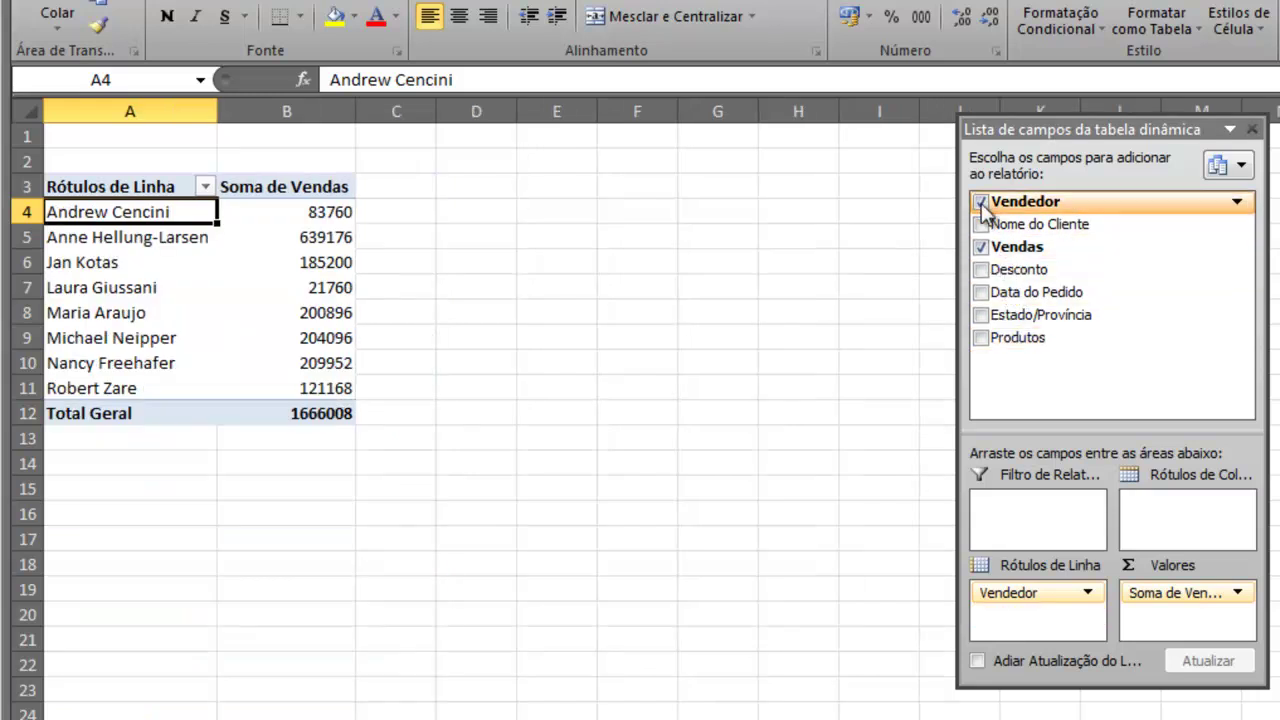
- Take Vendedor out of the pivot table and put it back, and add Nome do Cliente as the second row label
left_click(981, 204)
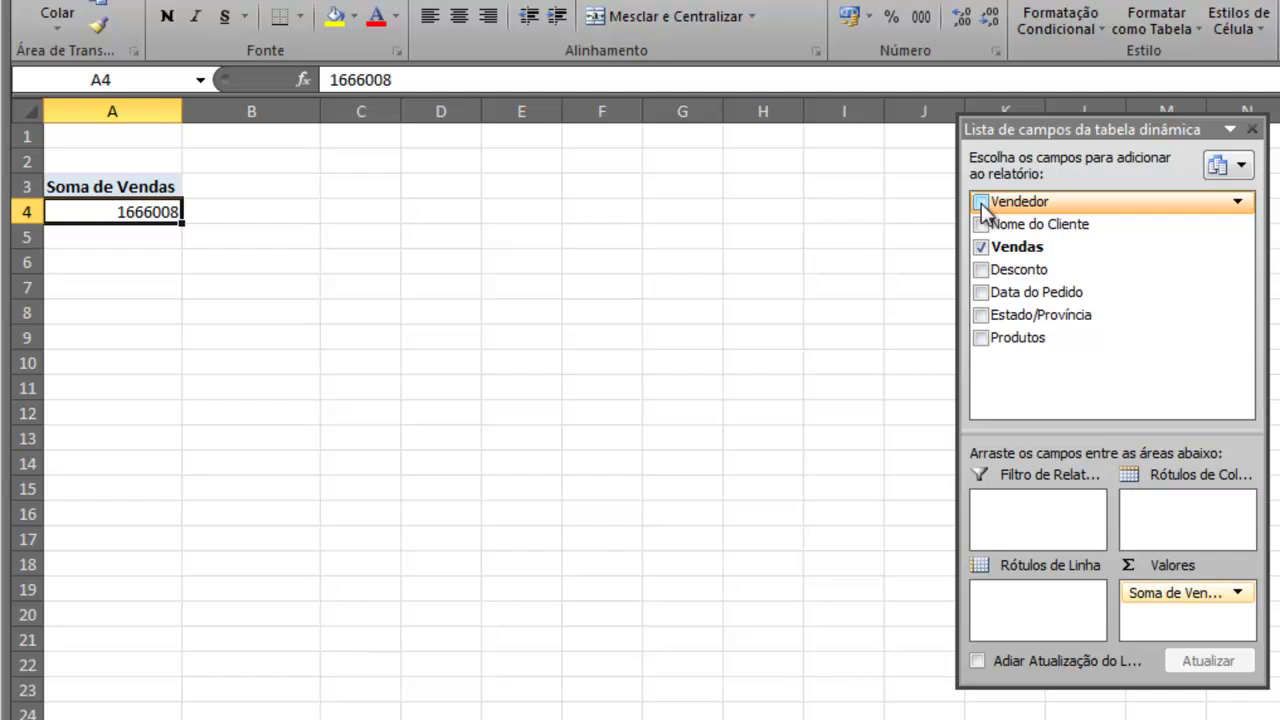
left_click(981, 204)
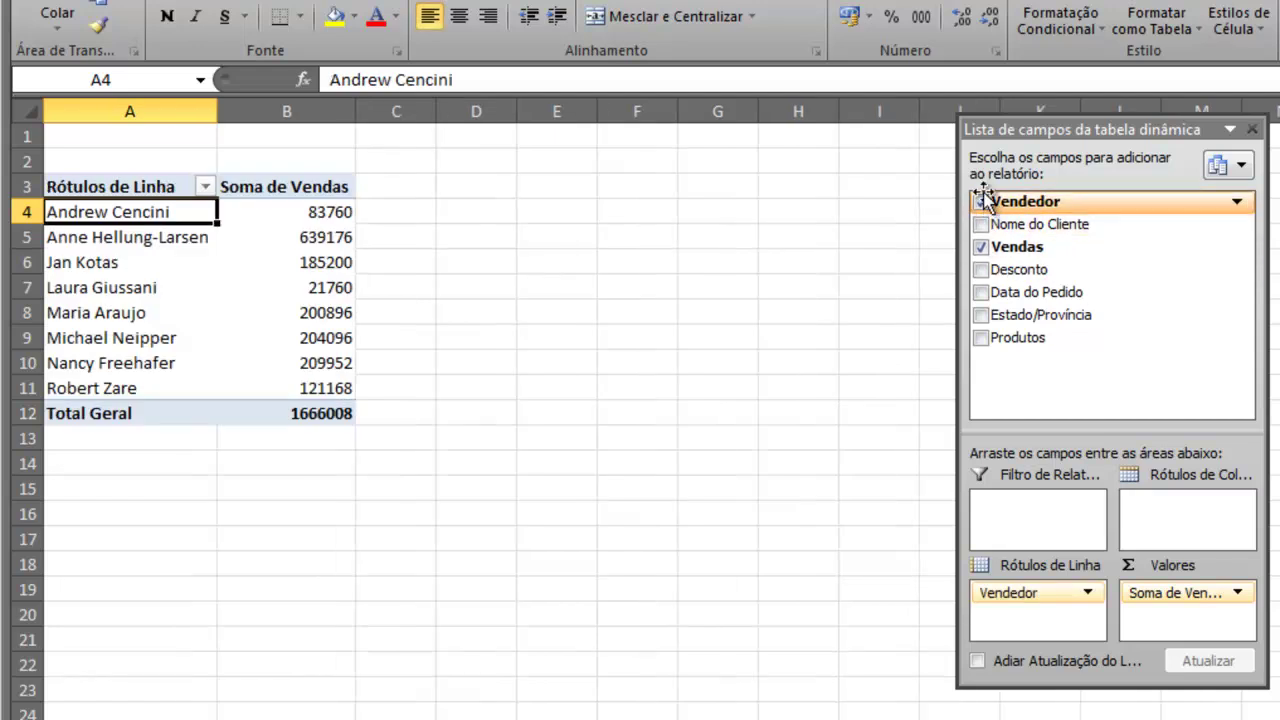
left_click(981, 225)
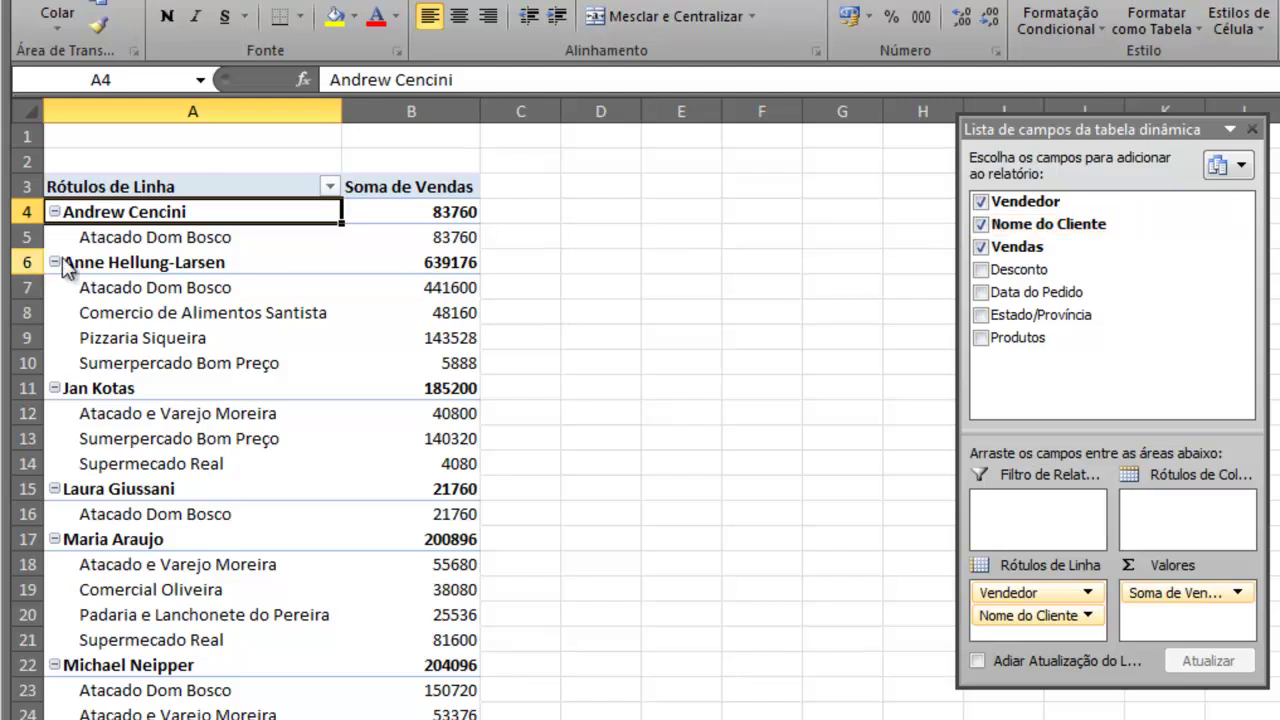
- Compare the salespeople's sales totals with the sales per client listed beneath each of them
left_click(136, 262)
left_click(138, 214)
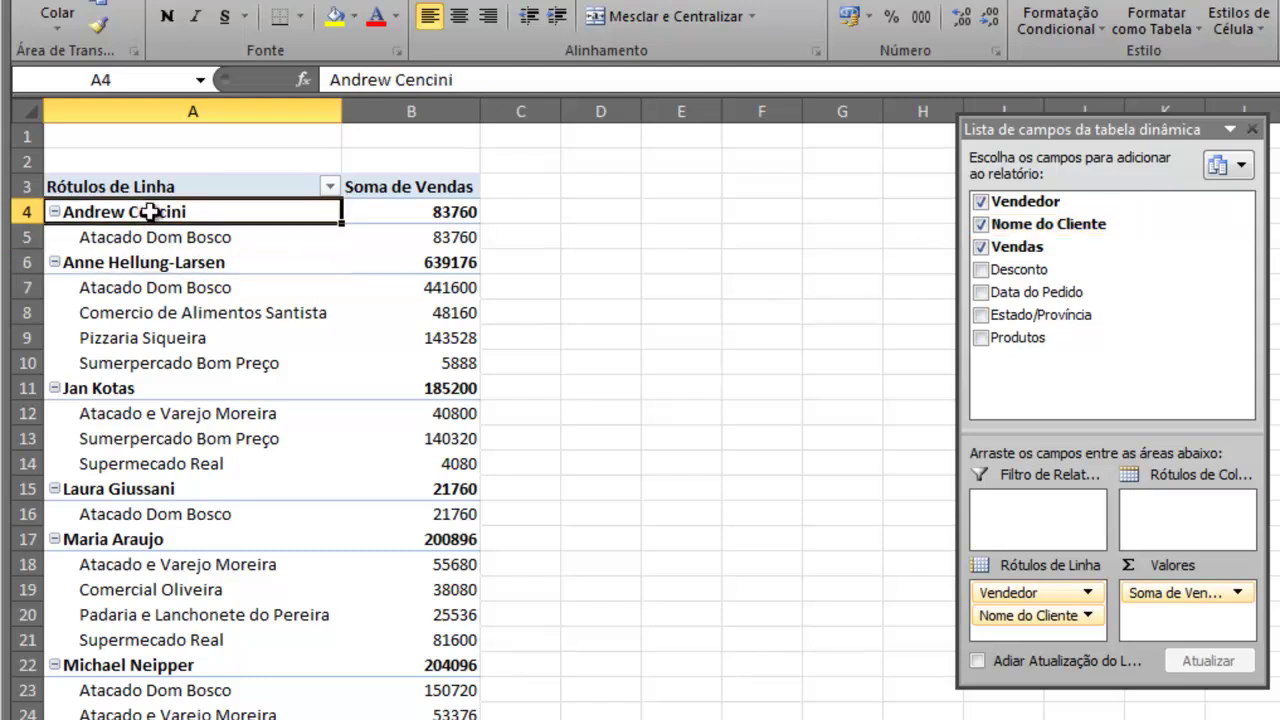
left_click(419, 218)
left_click(428, 262)
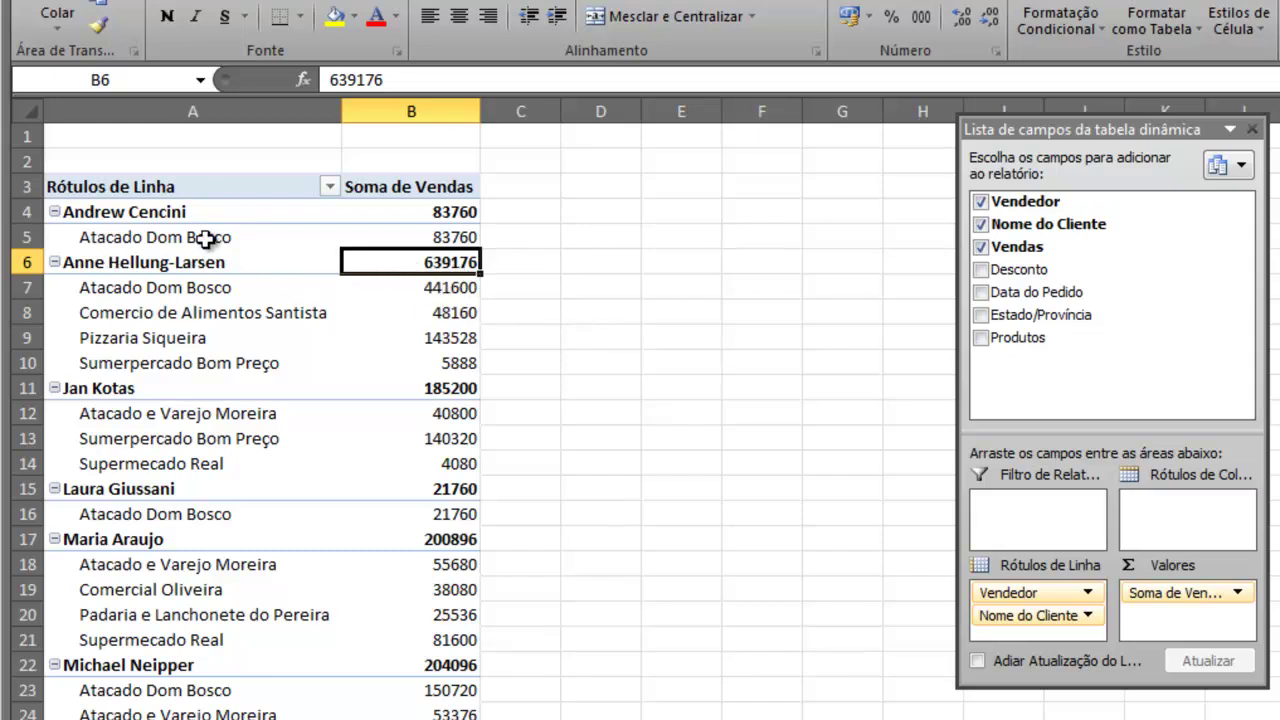
left_click(450, 236)
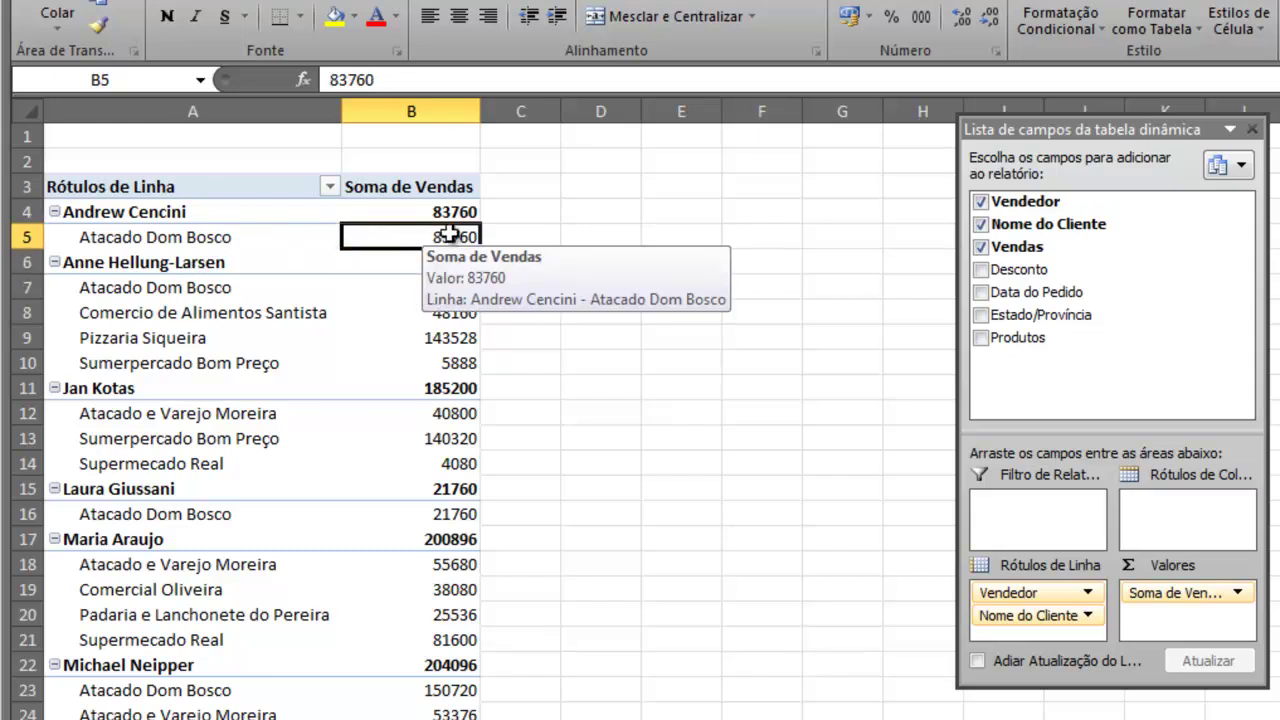
left_click(452, 262)
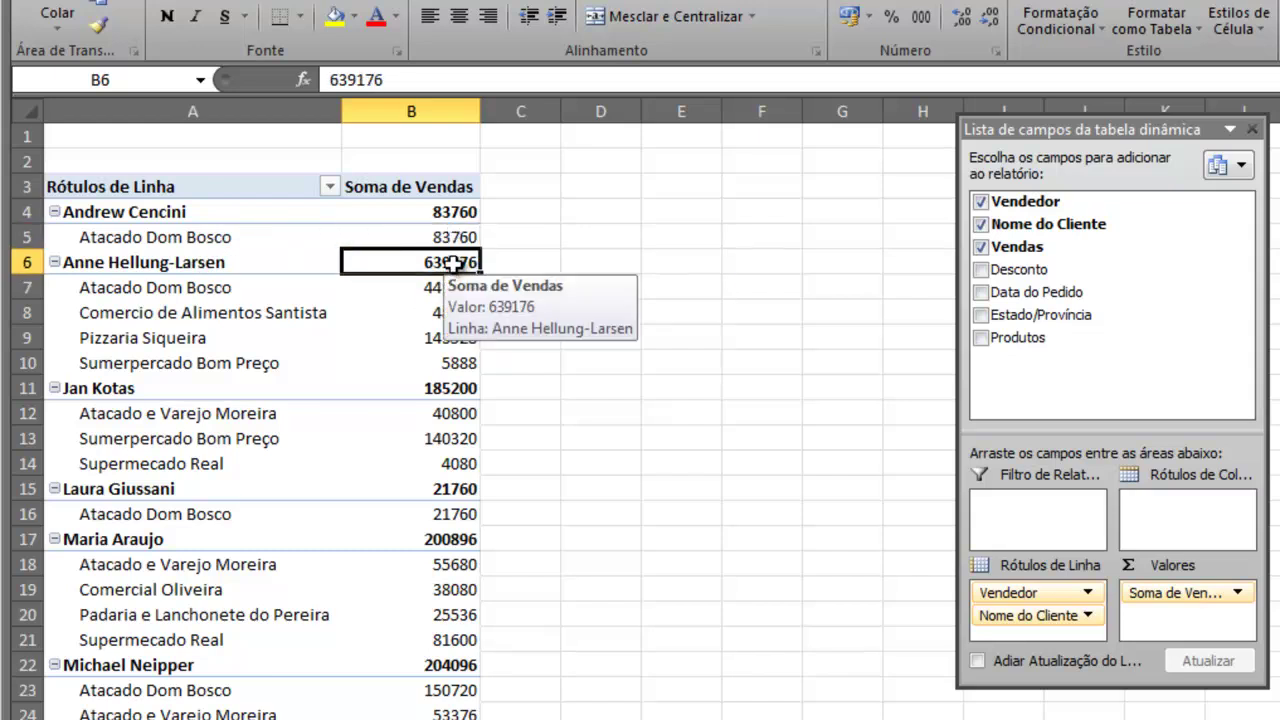
left_click_drag(428, 262, 434, 360)
left_click(443, 211)
left_click_drag(443, 211, 445, 237)
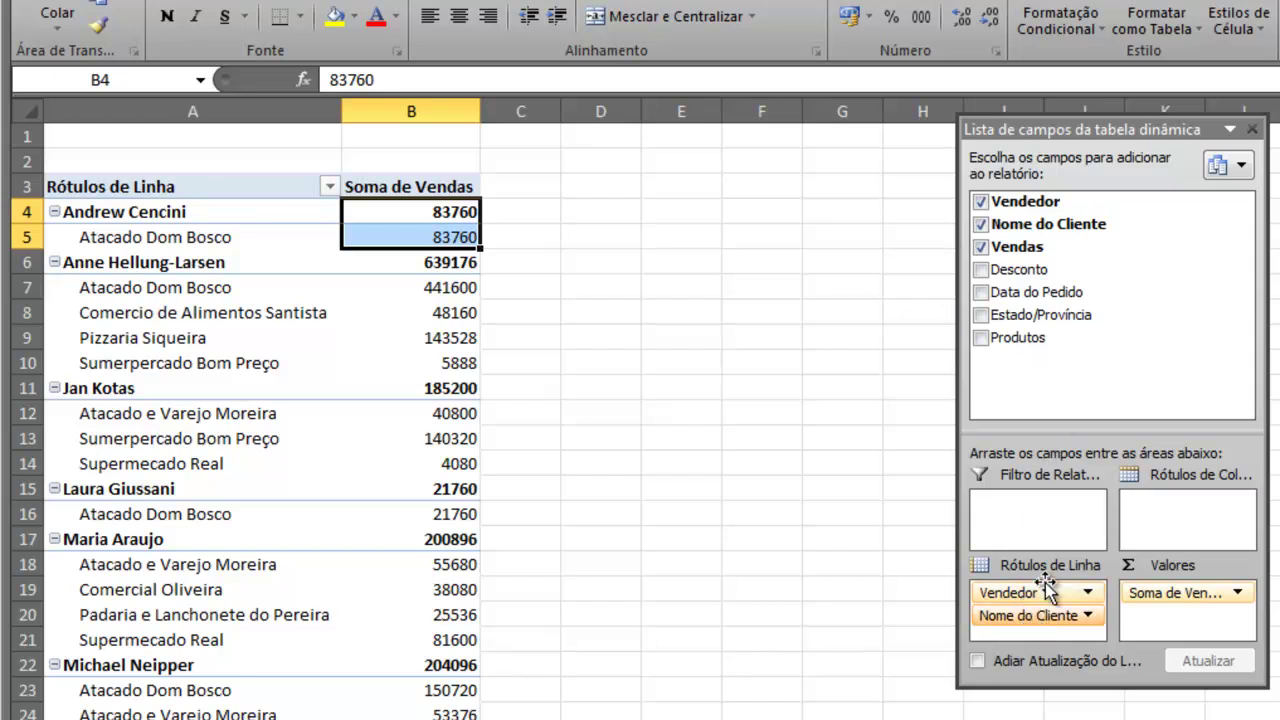
- Add Estado/Província as the third row label, below Nome do Cliente
left_click_drag(1047, 322, 1058, 622)
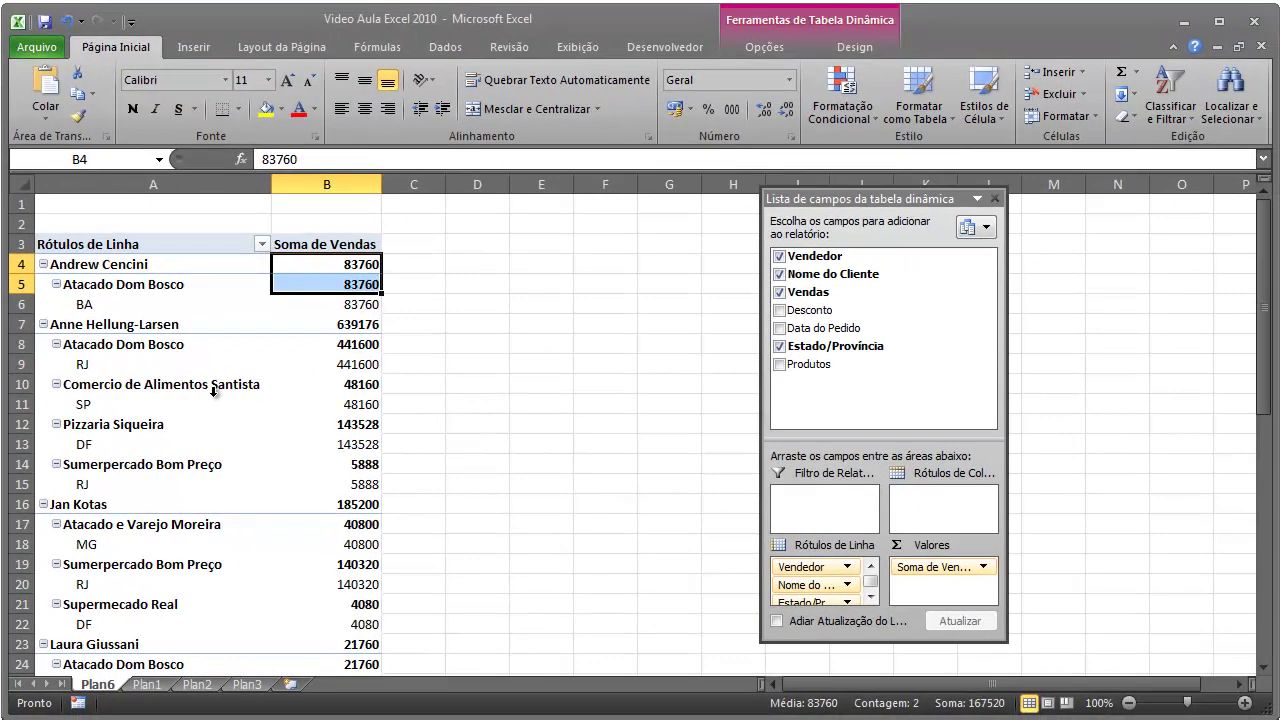
left_click(230, 410)
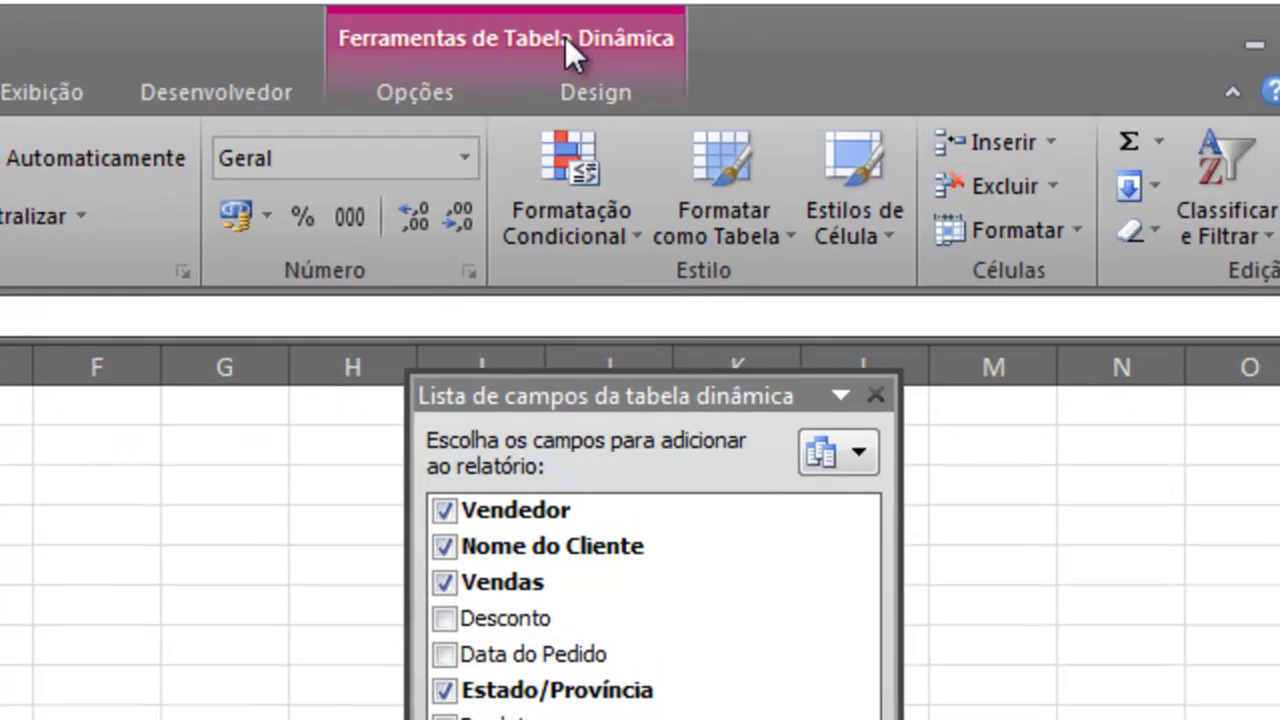
- Change the pivot table's report layout to the tabular format (Formato de Tabela)
left_click(565, 37)
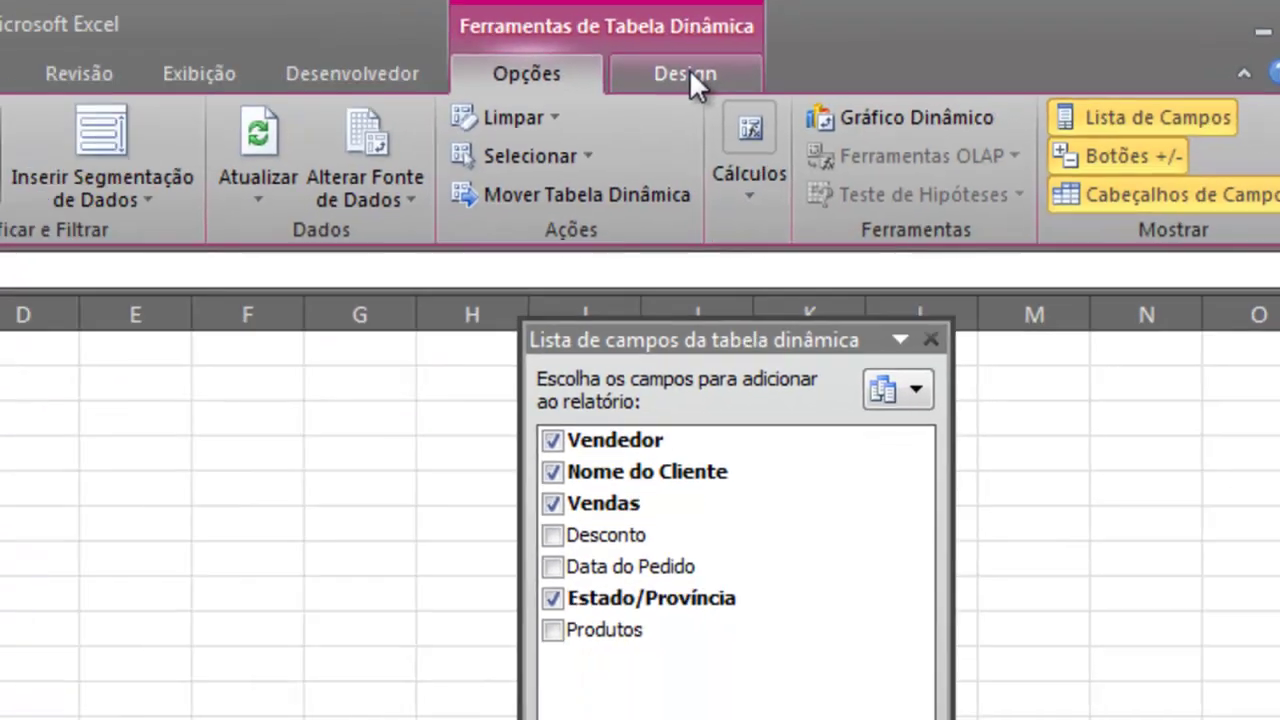
left_click(689, 70)
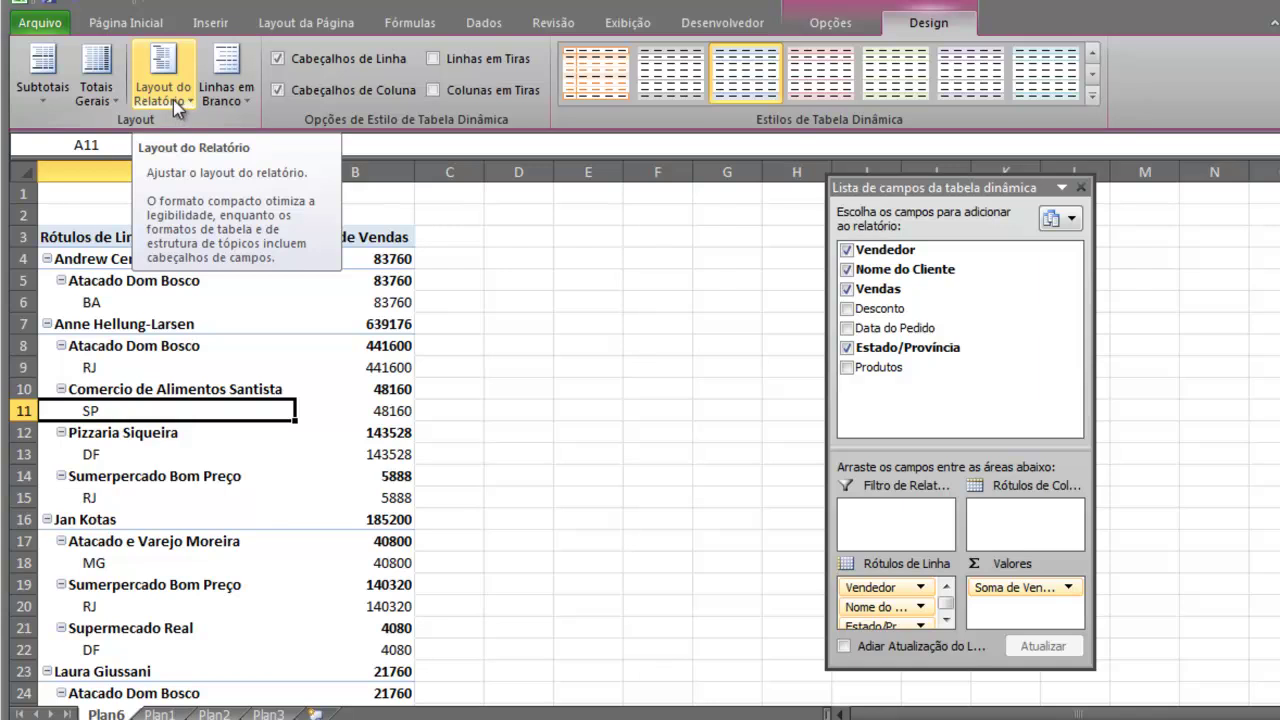
left_click(173, 99)
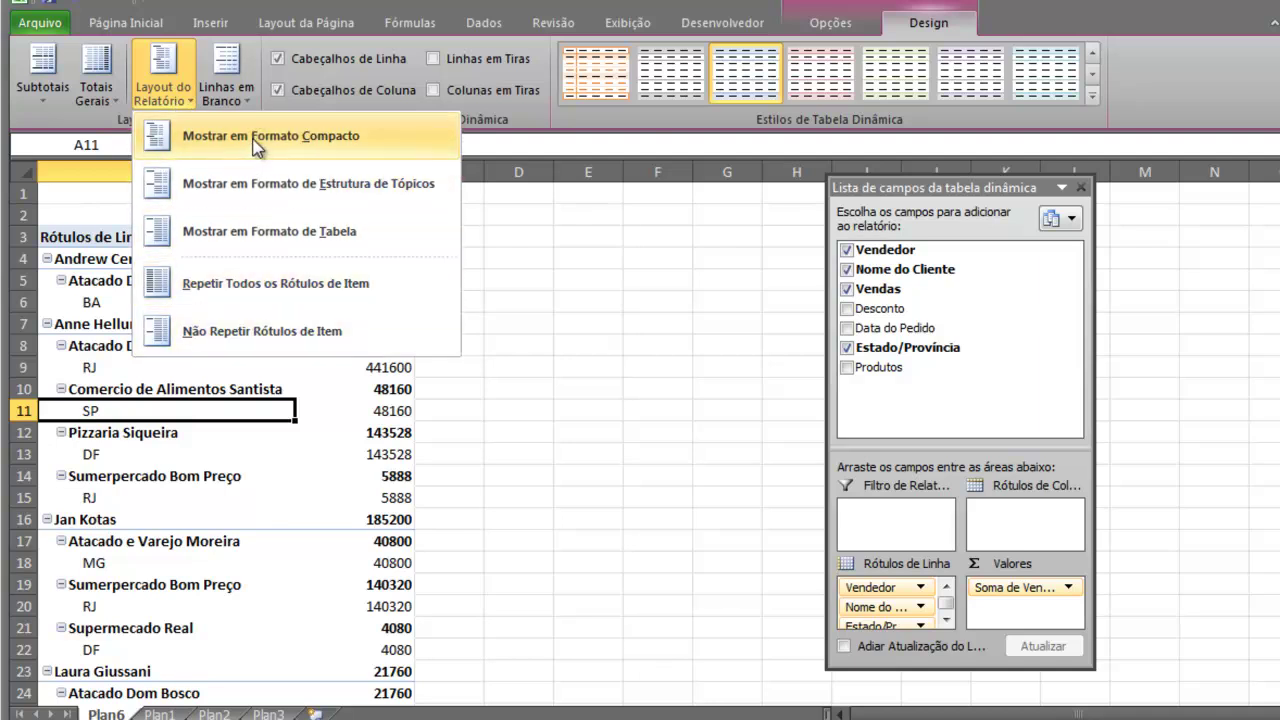
left_click(247, 238)
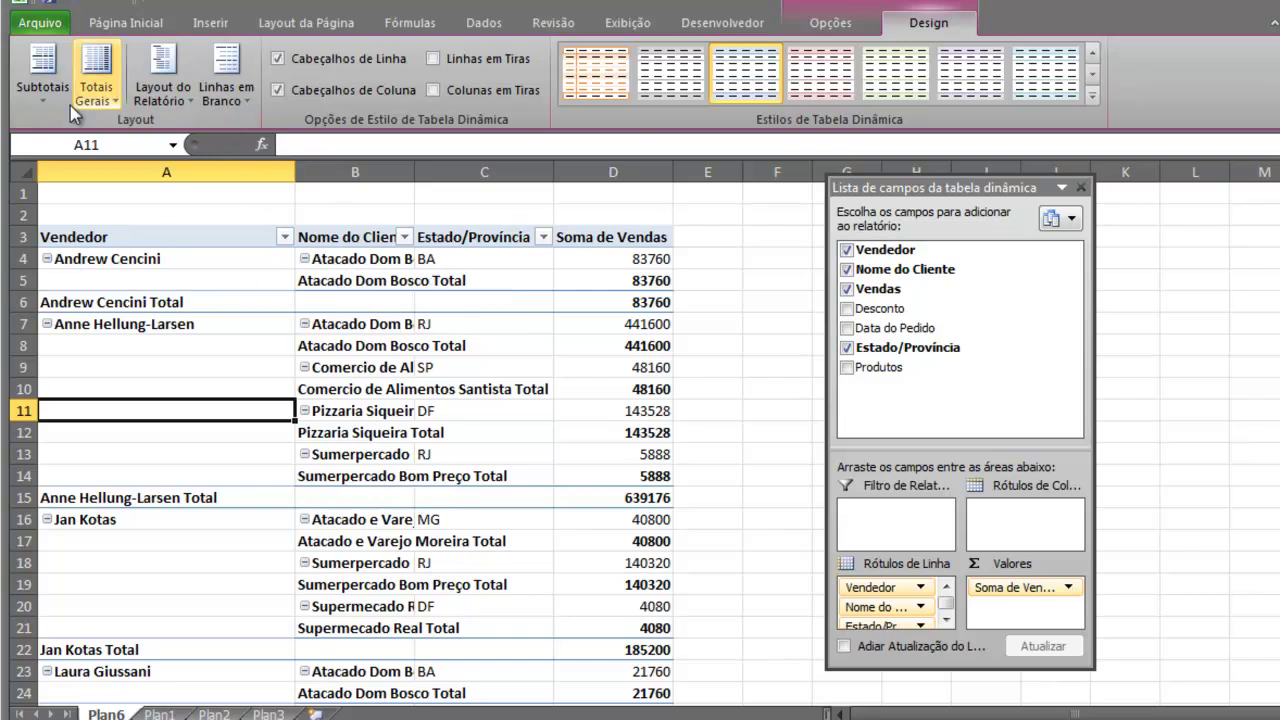
- Turn off all subtotals in the pivot table and autofit the width of the Nome do Cliente column
left_click(43, 94)
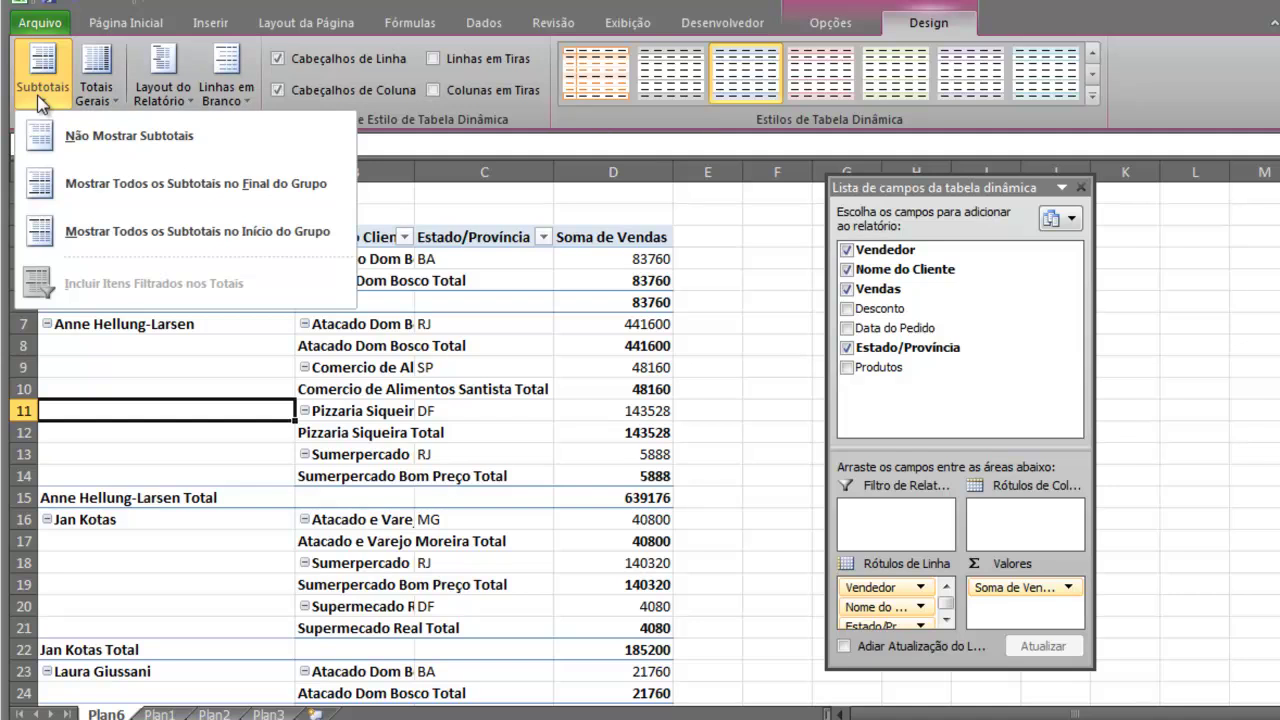
left_click(94, 142)
left_click(362, 329)
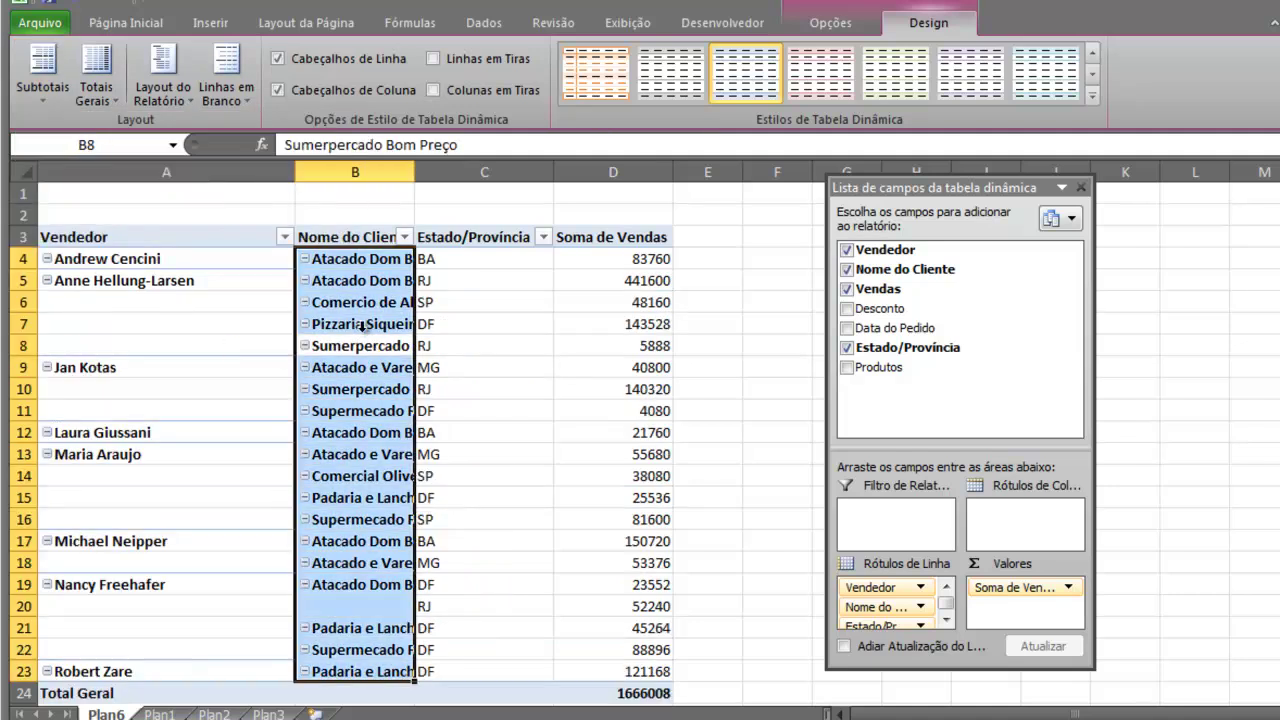
double_click(417, 176)
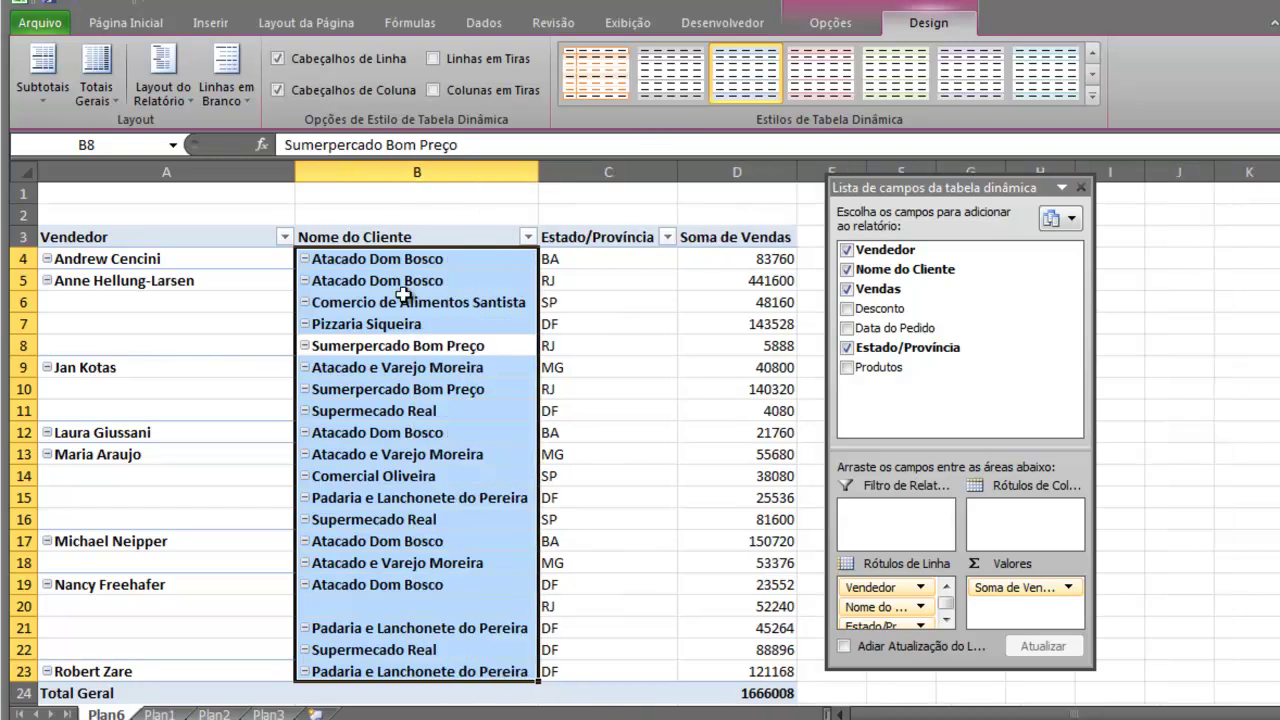
left_click(578, 389)
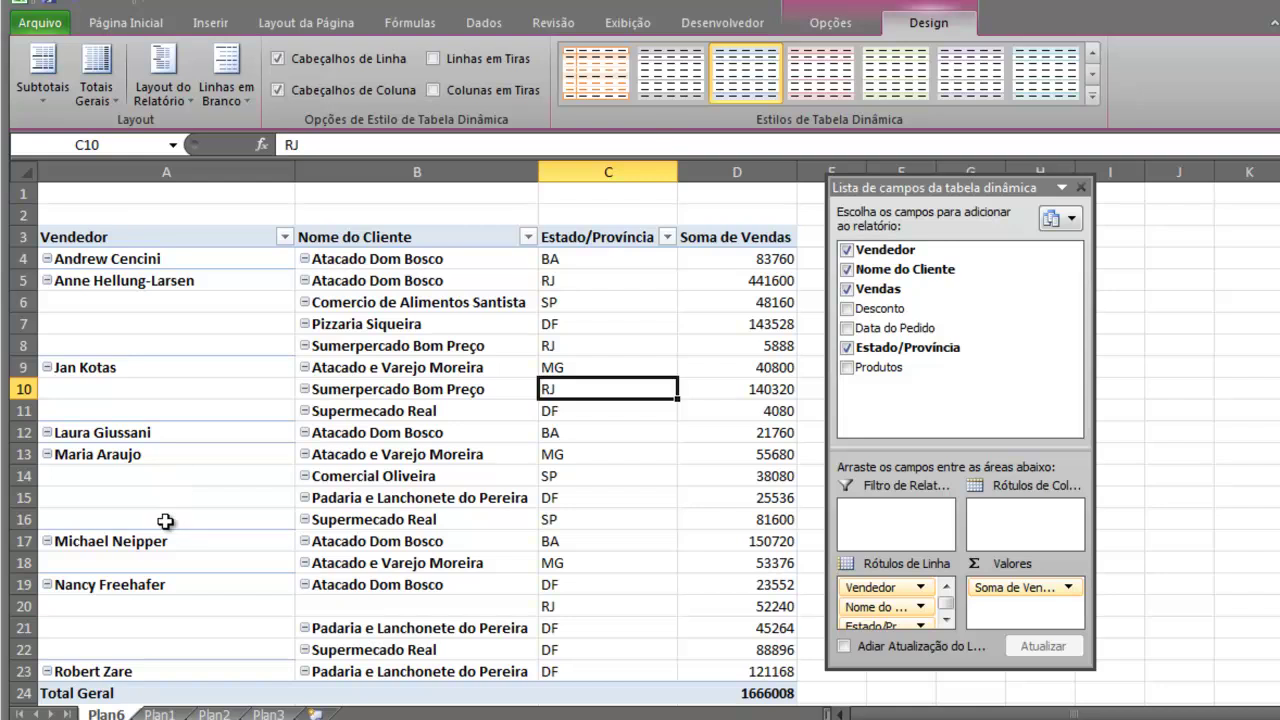
- Turn on repetition of all item labels in the pivot table and check the repeated names in the Vendedor column
left_click(608, 326)
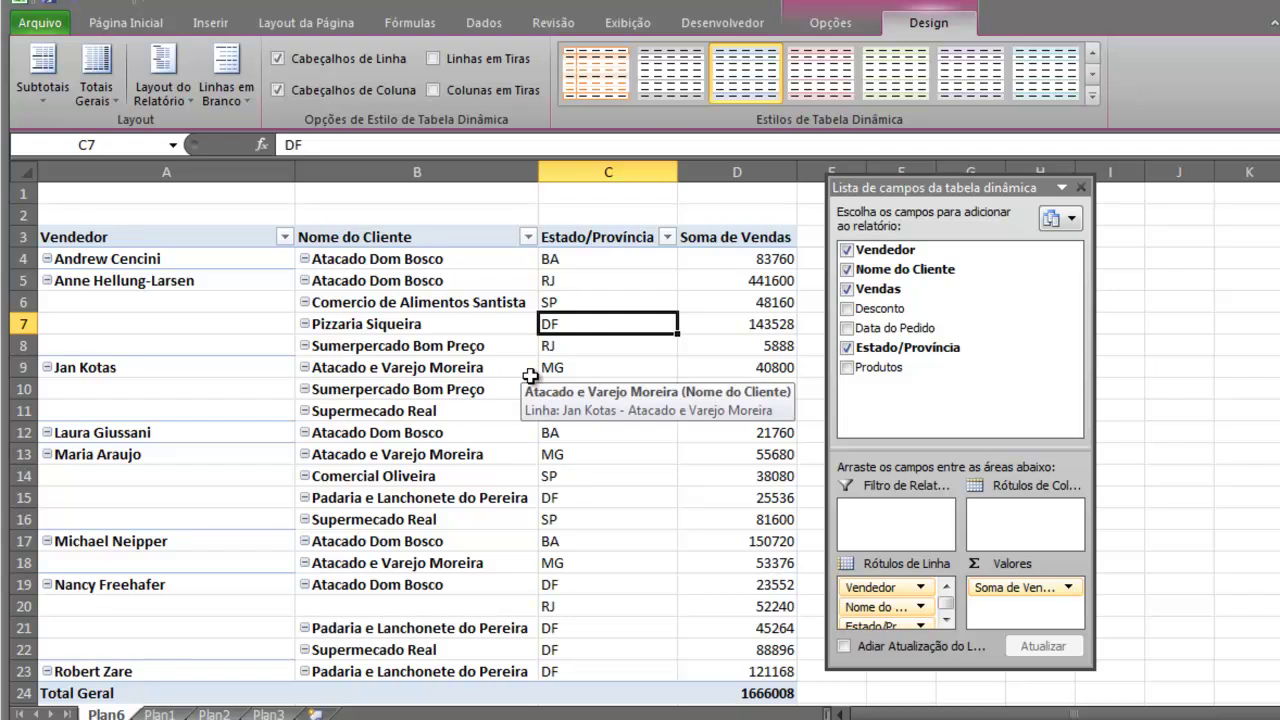
left_click(468, 411)
left_click(468, 411)
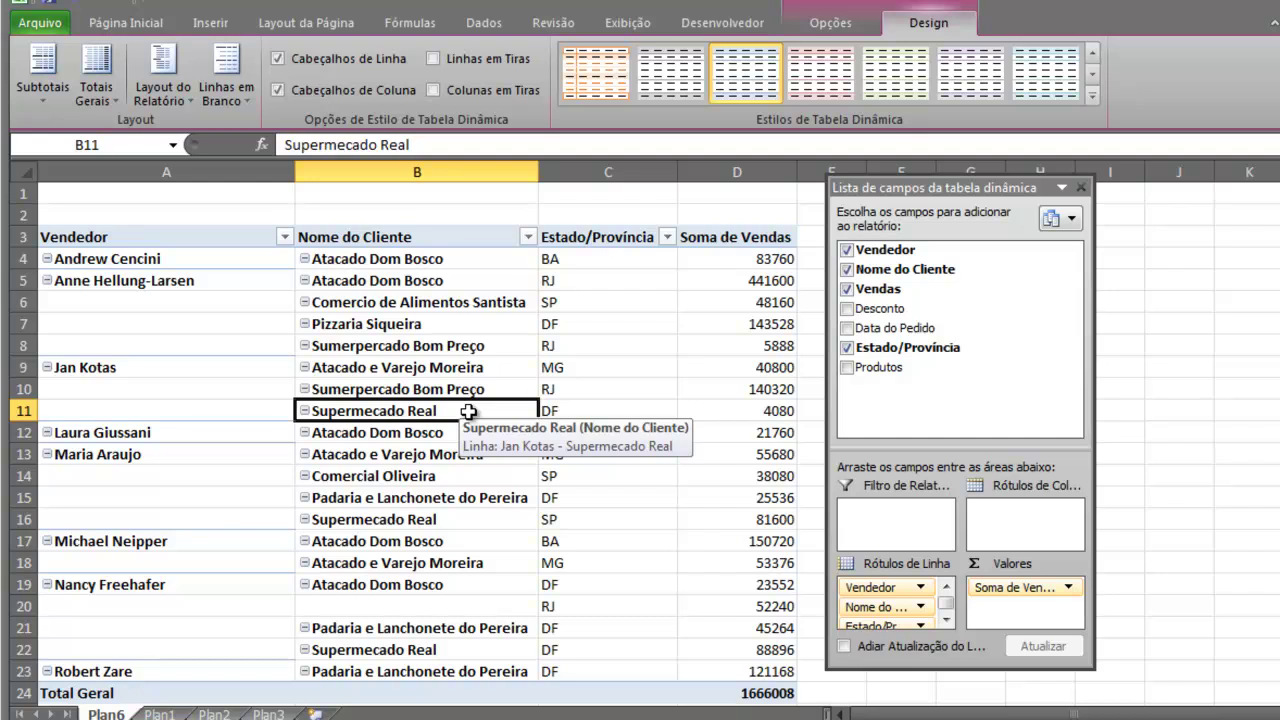
left_click(169, 105)
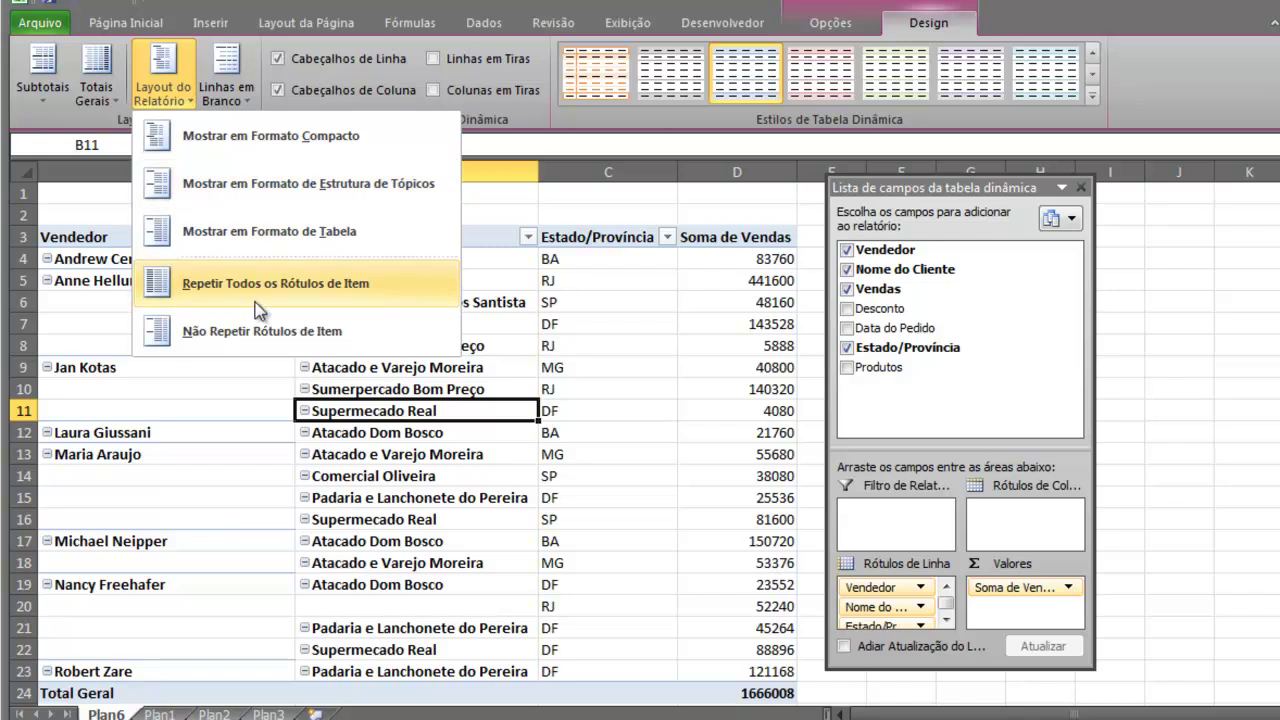
left_click(320, 288)
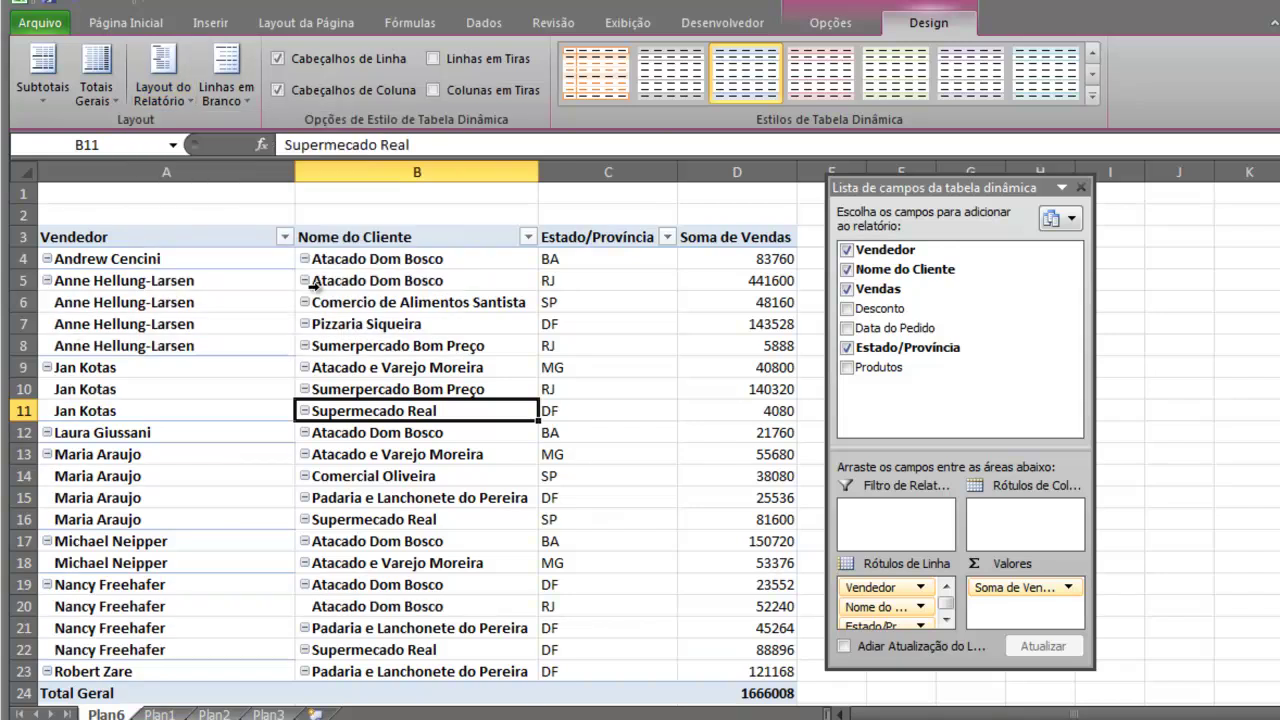
left_click(108, 302)
left_click(126, 324)
left_click(140, 345)
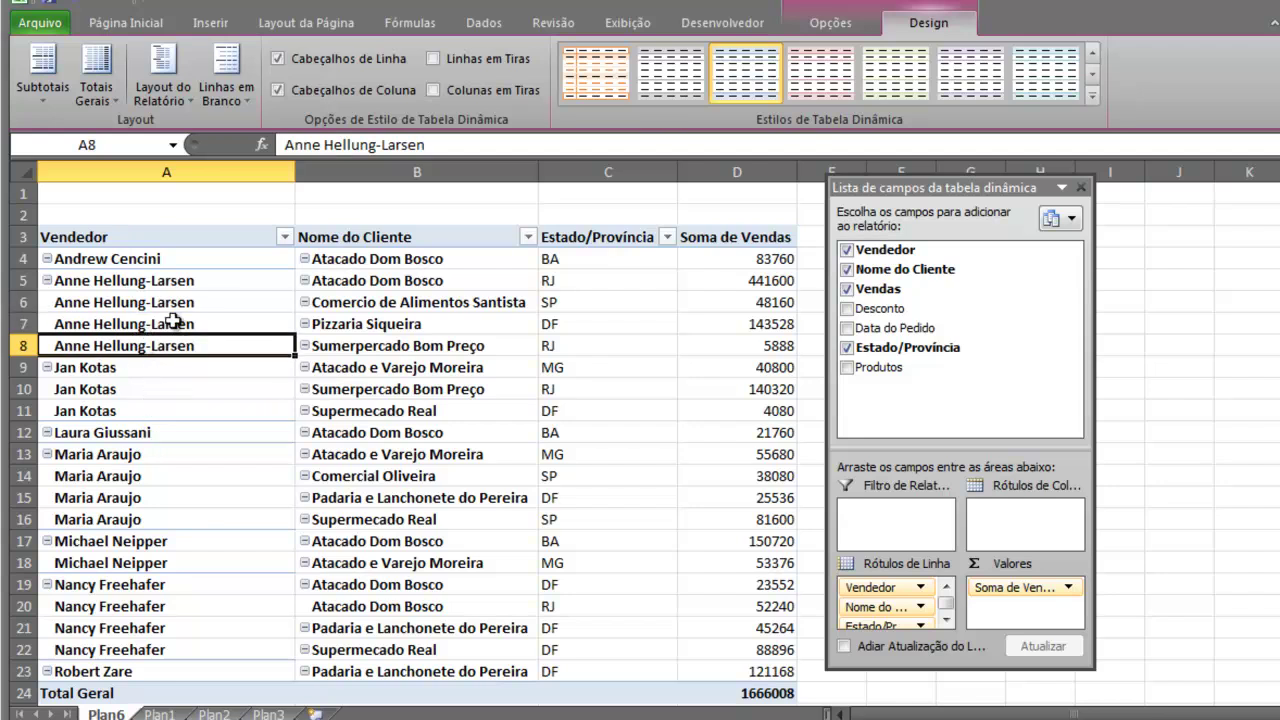
left_click_drag(177, 280, 185, 346)
left_click_drag(116, 370, 118, 408)
left_click_drag(168, 462, 167, 517)
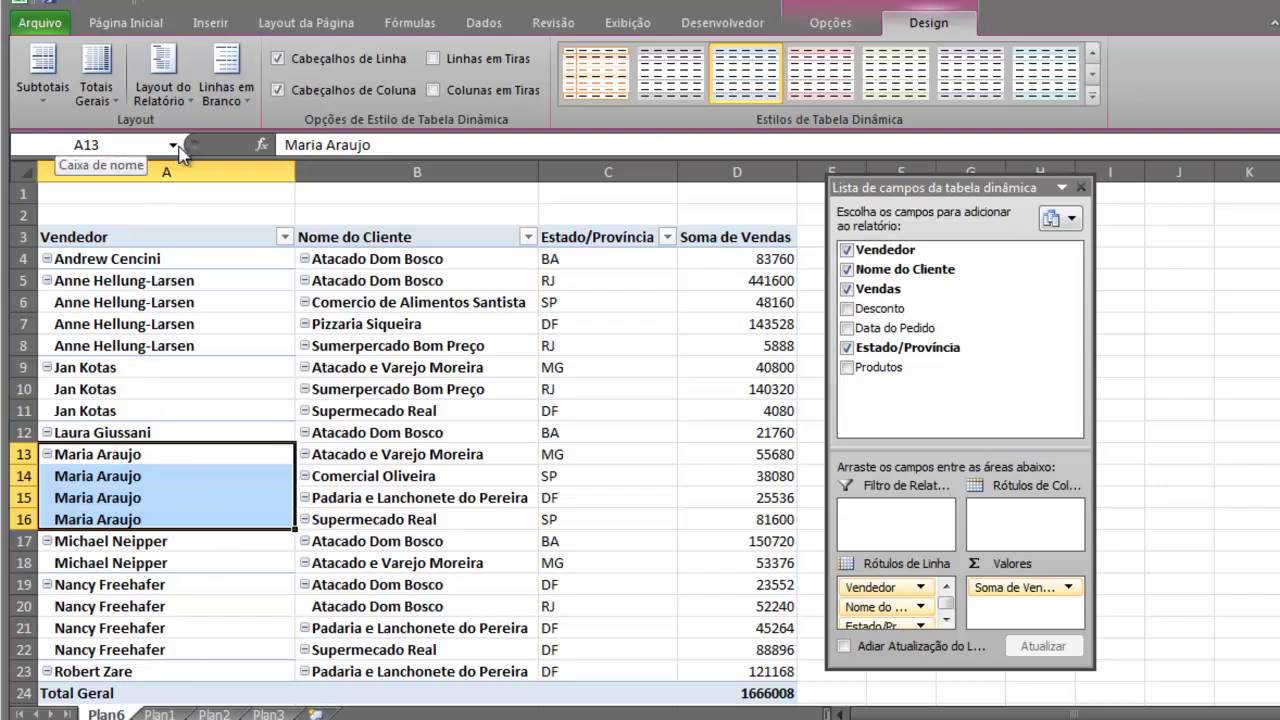
- Set the pivot table to not repeat item labels and check the Vendedor cells of the second salesperson's rows
left_click(166, 104)
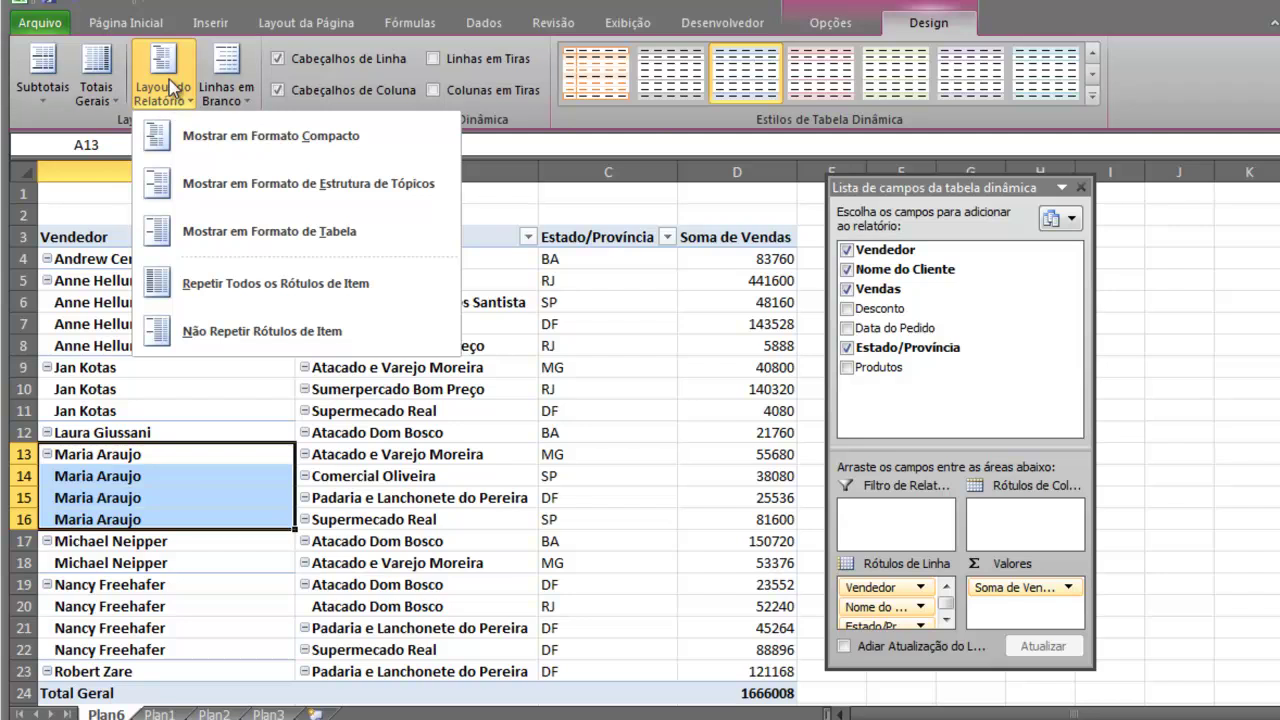
left_click(309, 333)
left_click(186, 328)
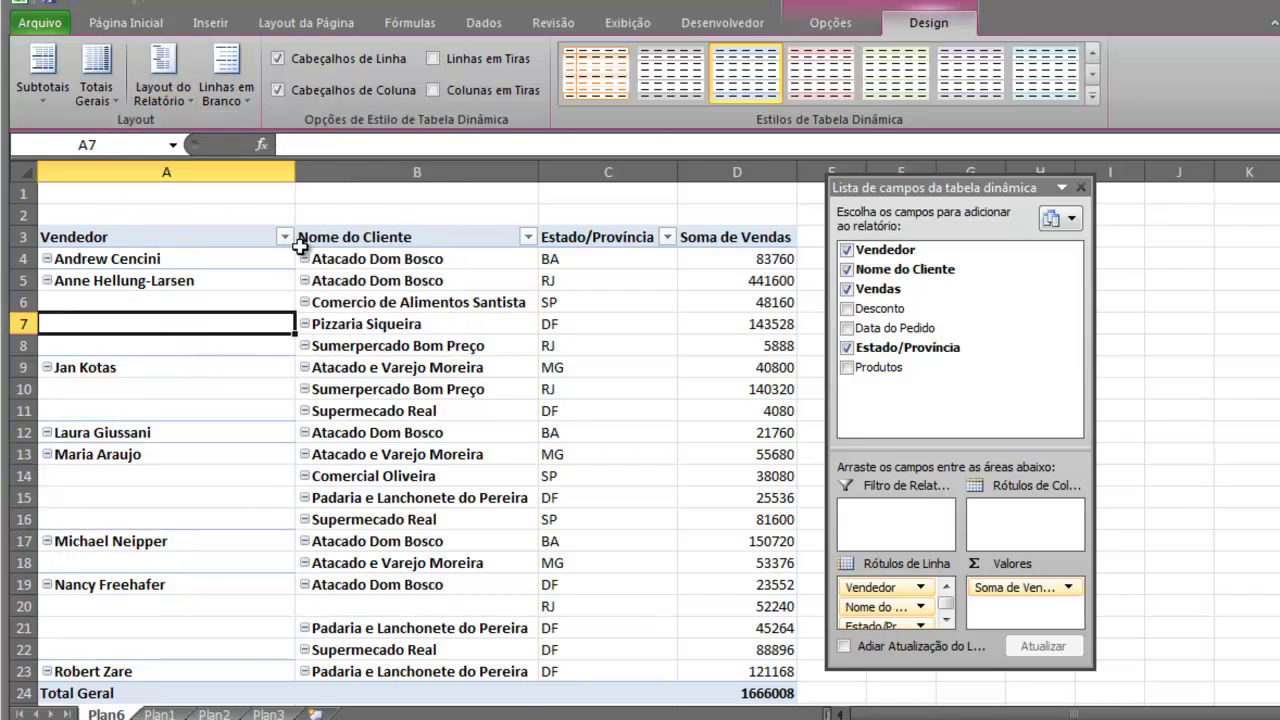
left_click_drag(139, 298, 753, 347)
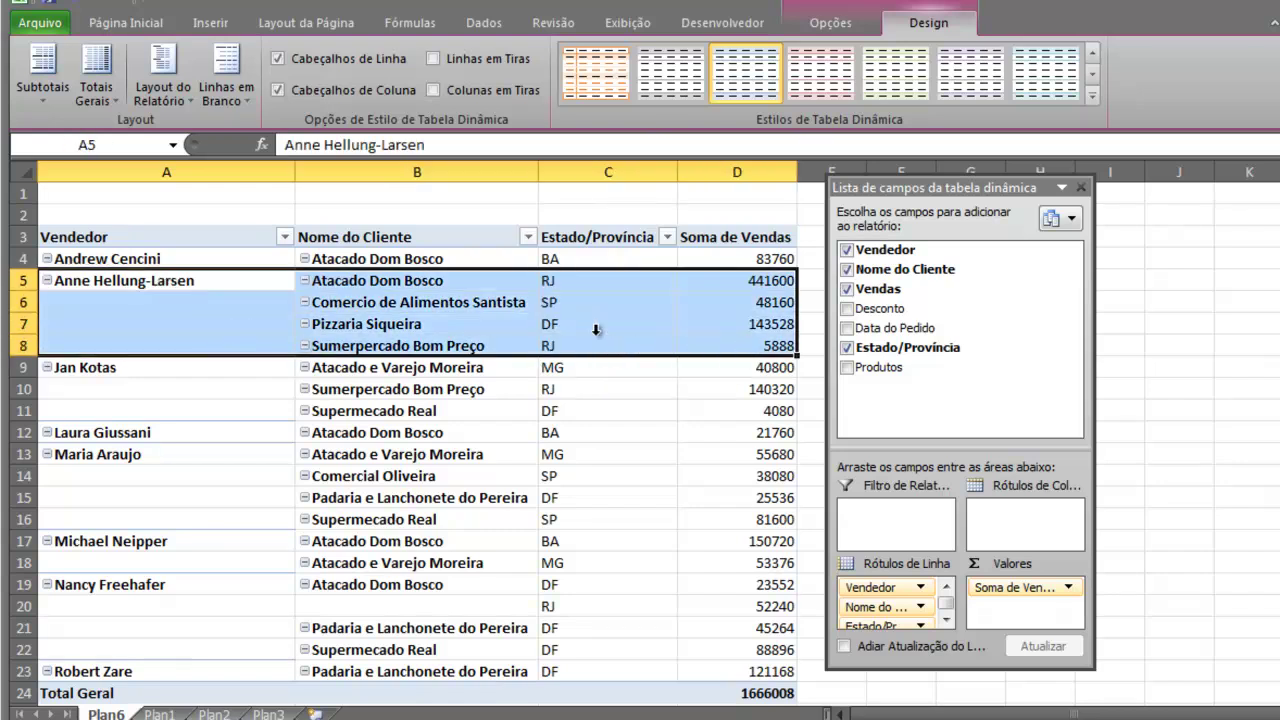
left_click(168, 305)
left_click(167, 323)
left_click(162, 343)
- Repeat all item labels again and check the Vendedor column and the Atacado Dom Bosco entries in rows 19 and 20
left_click(165, 100)
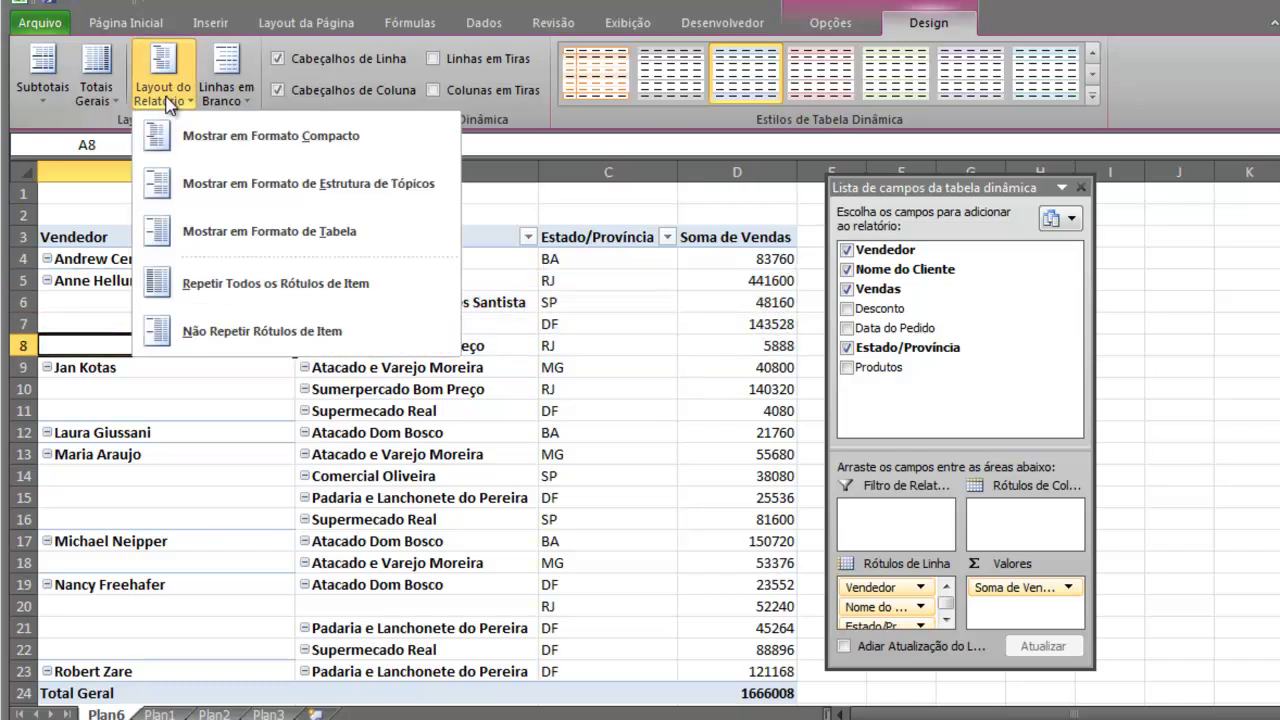
left_click(263, 284)
left_click_drag(183, 286, 186, 343)
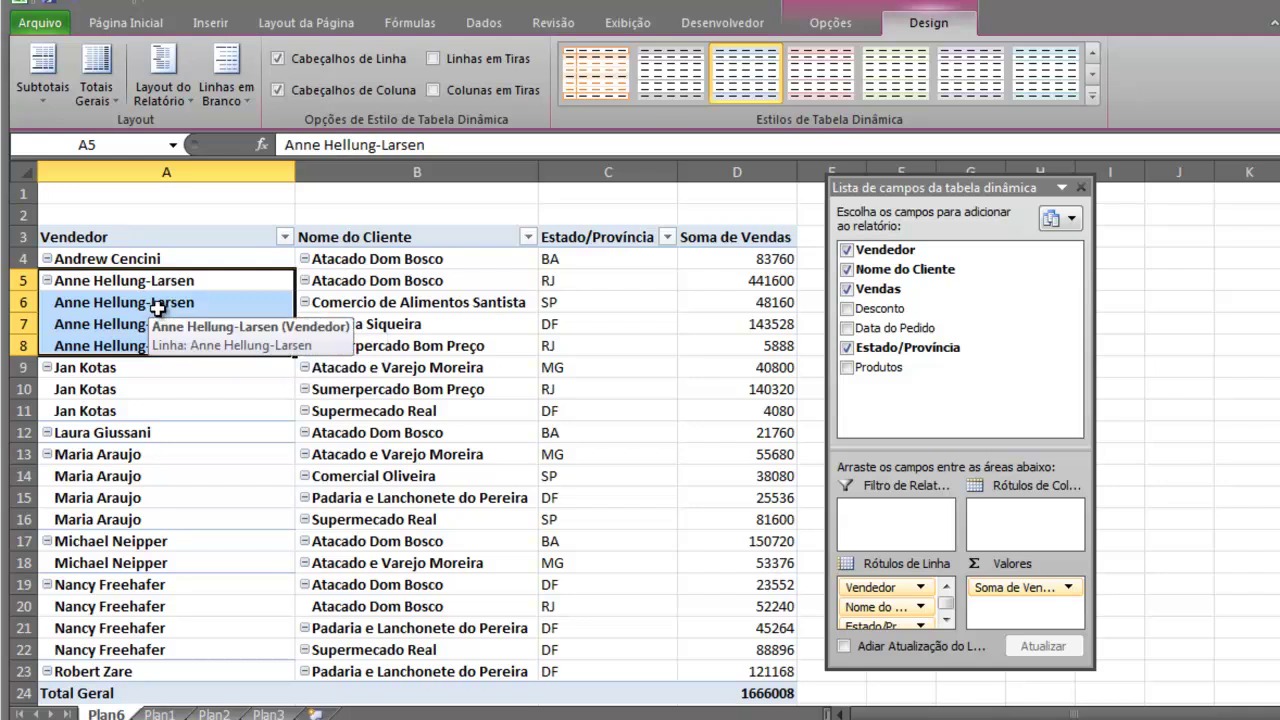
left_click(157, 309)
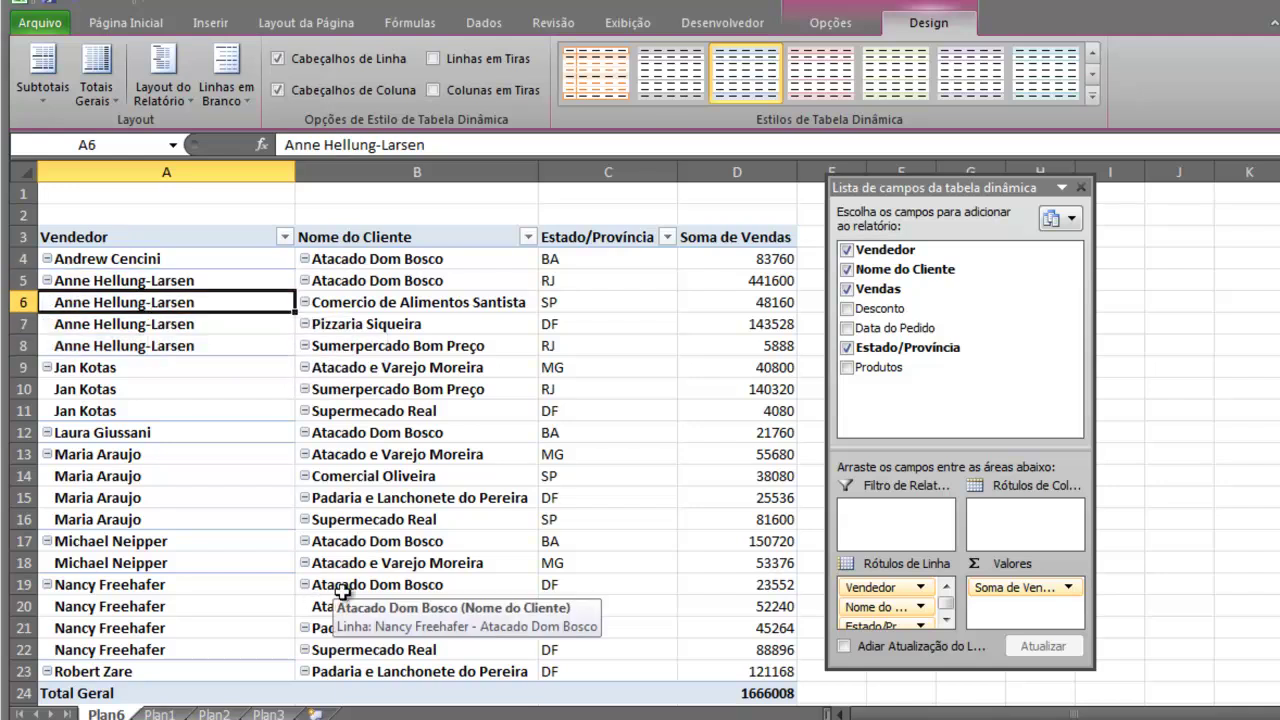
left_click(174, 98)
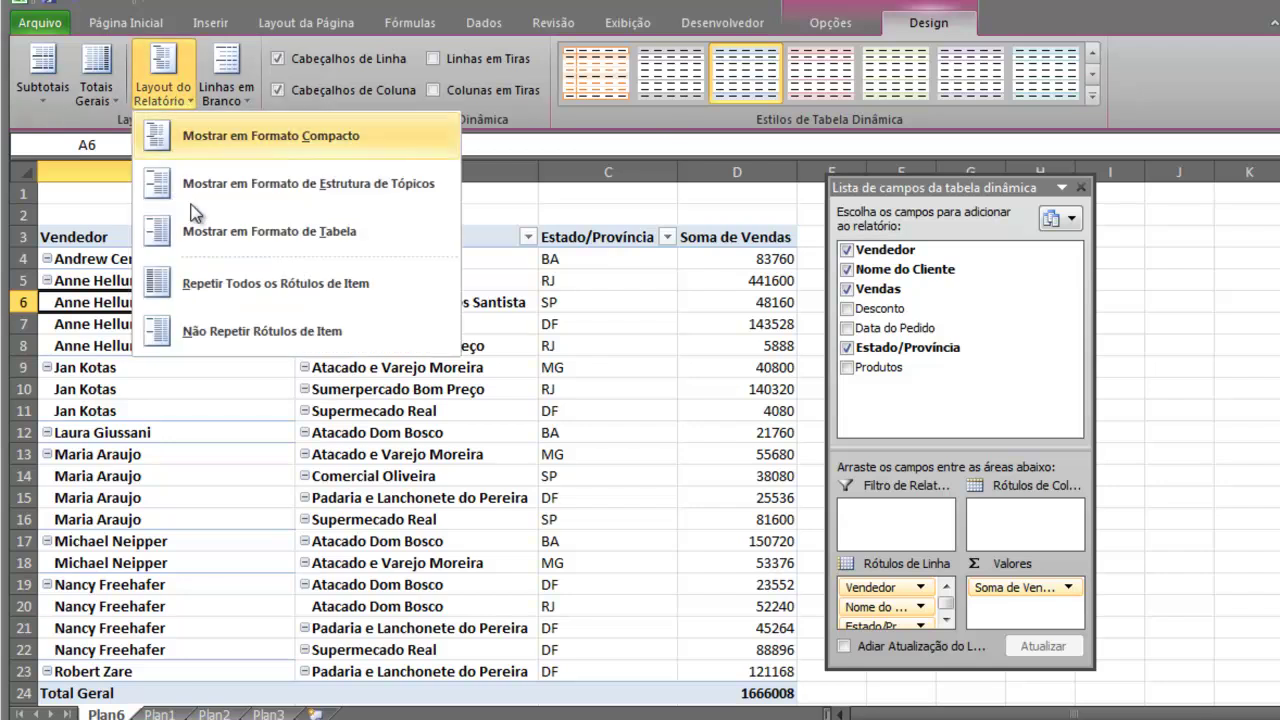
left_click(368, 592)
left_click(371, 588)
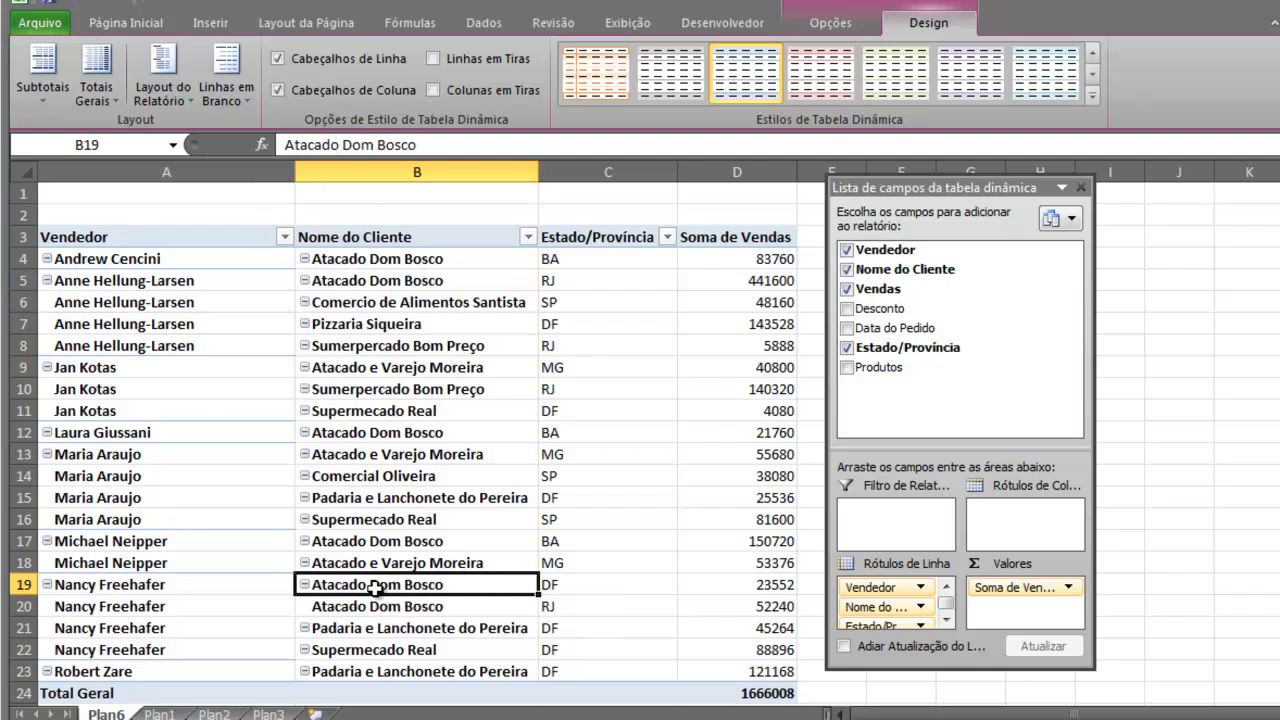
left_click_drag(374, 587, 377, 605)
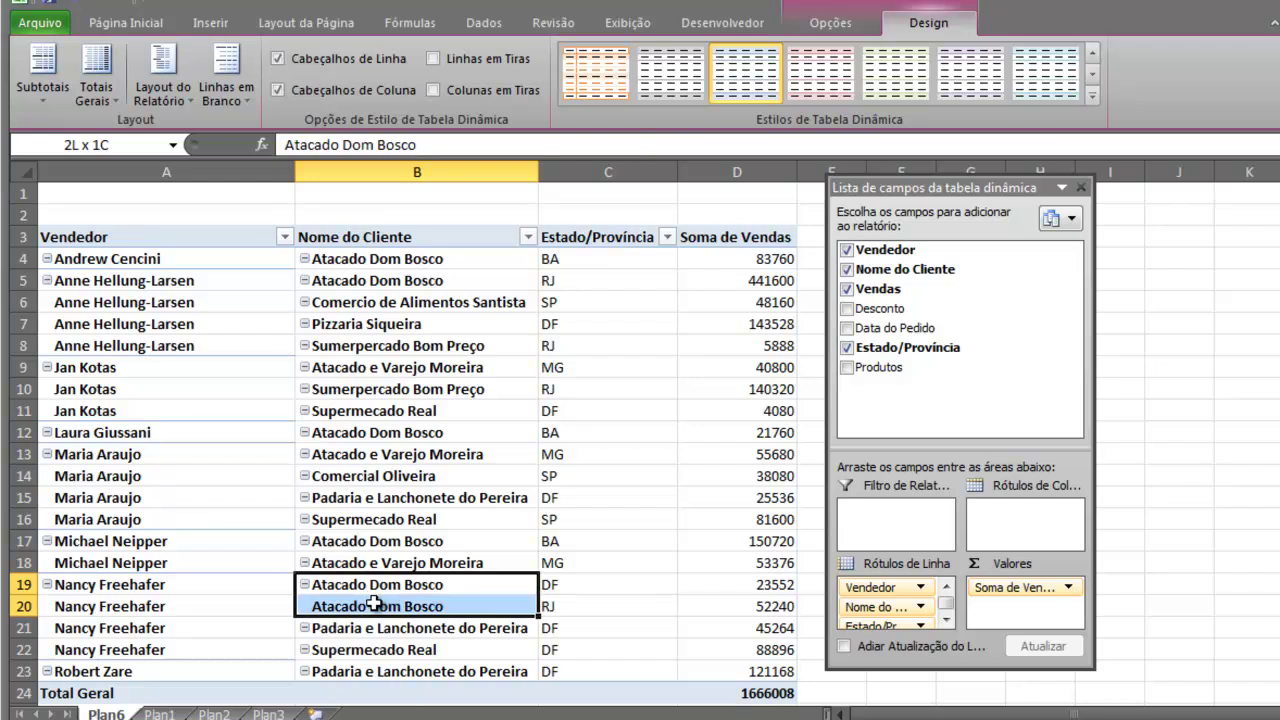
- Switch the pivot table back to non-repeated item labels and inspect row 20 across its columns
left_click(170, 100)
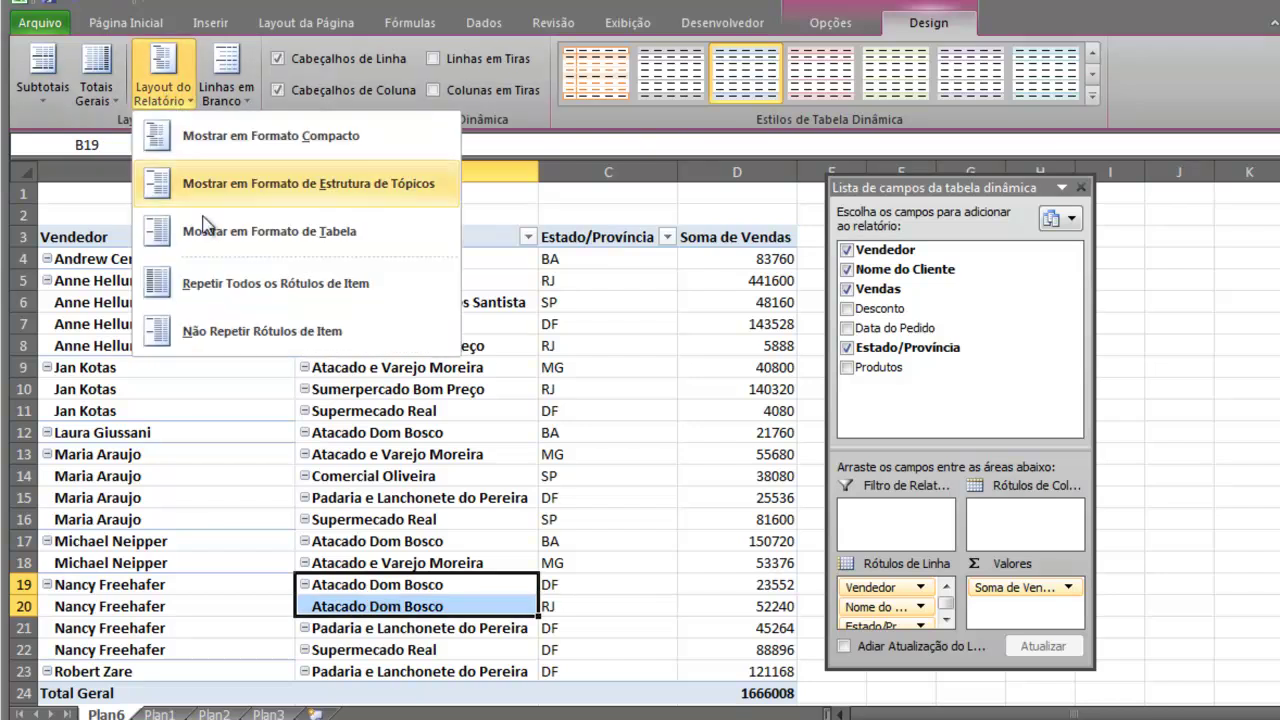
left_click(232, 338)
left_click(383, 605)
left_click(262, 608)
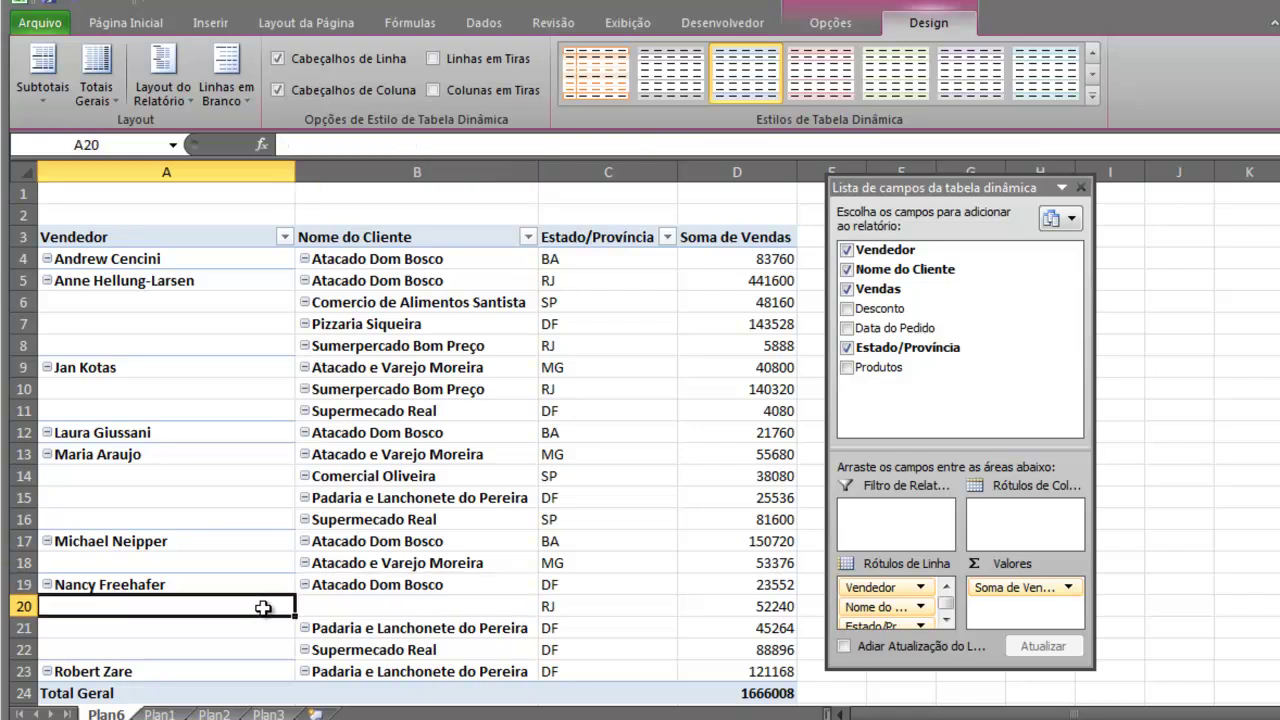
left_click(388, 590)
left_click(388, 606)
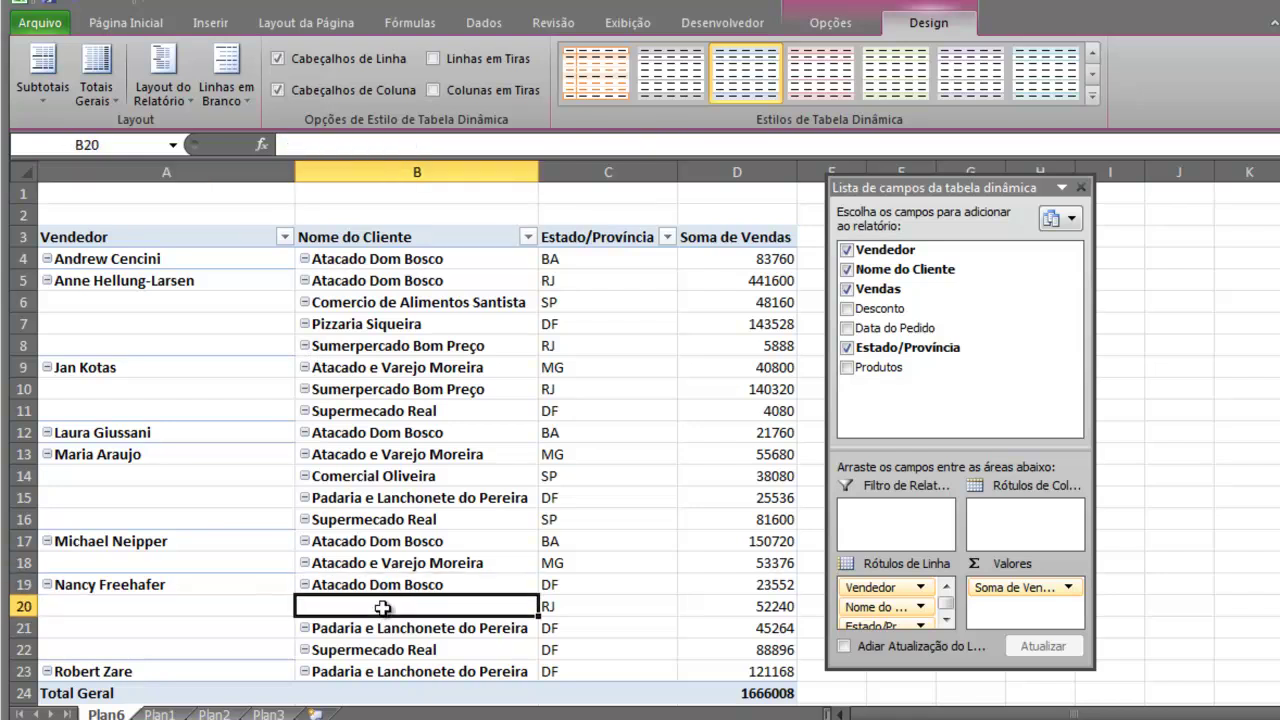
left_click(572, 607)
left_click_drag(735, 607, 400, 603)
left_click(400, 606)
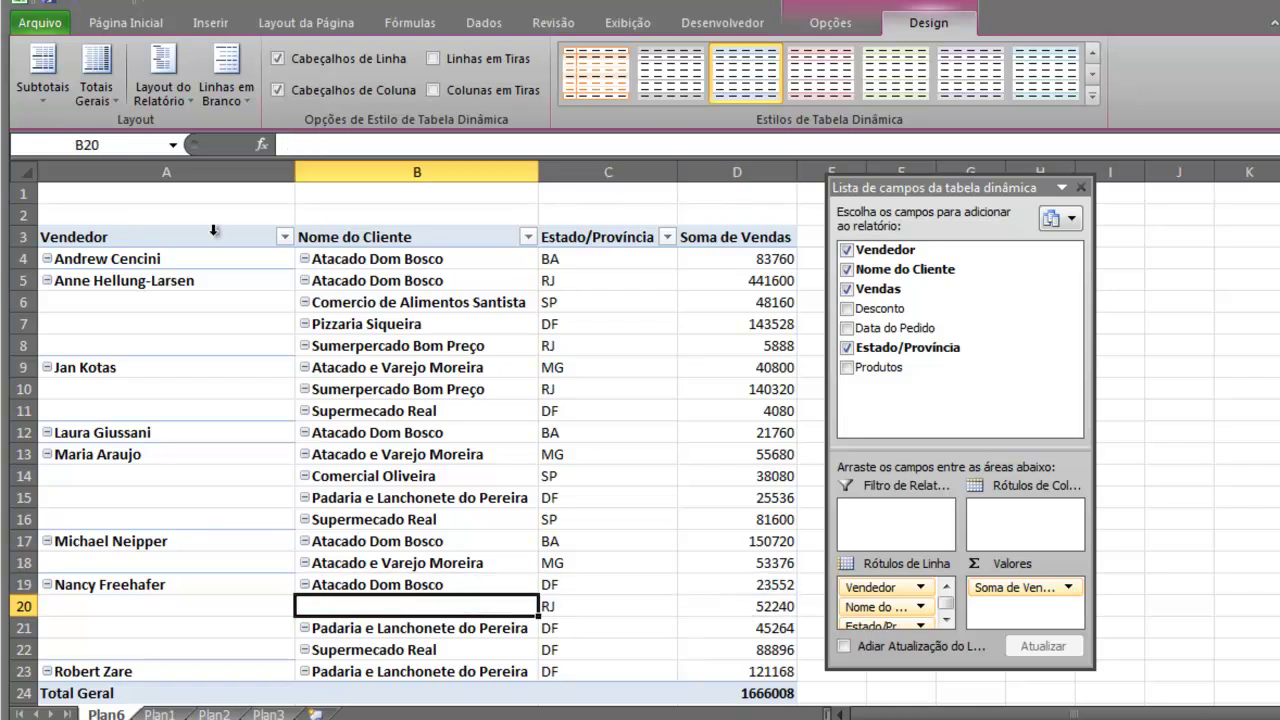
- Set the pivot table to repeat all item labels and check the client names in rows 19 and 15
left_click(183, 95)
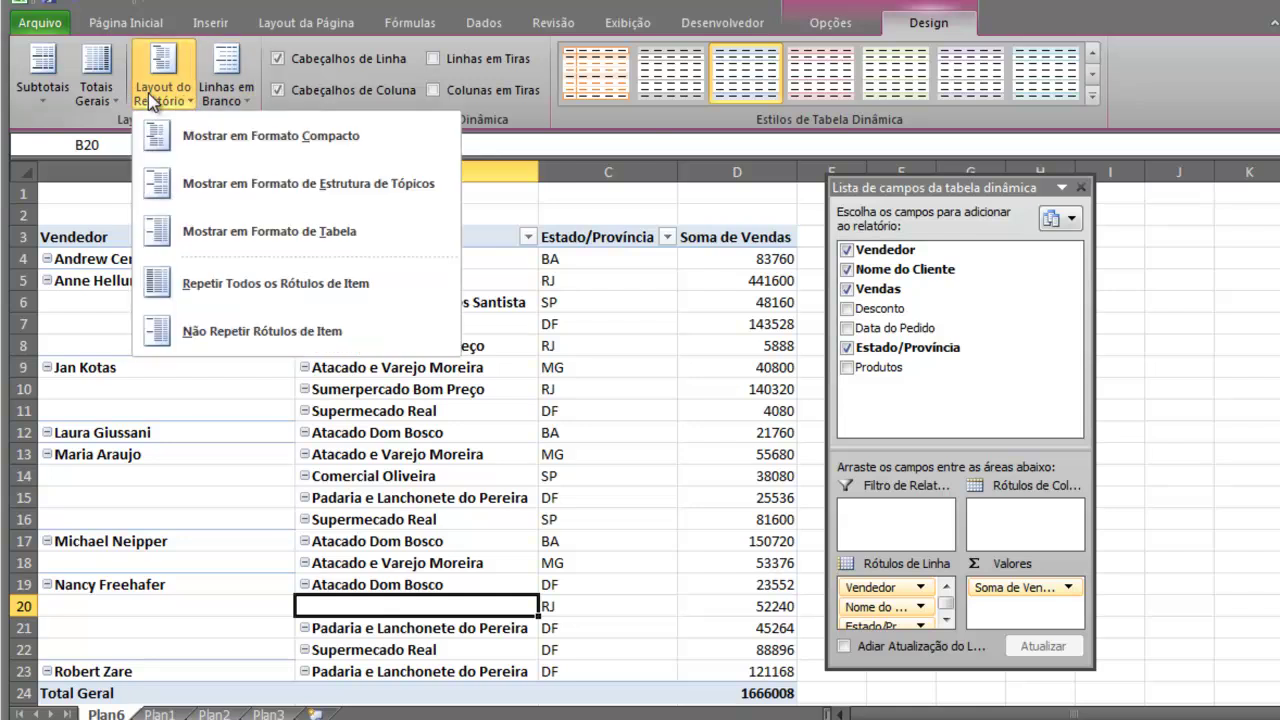
left_click(223, 285)
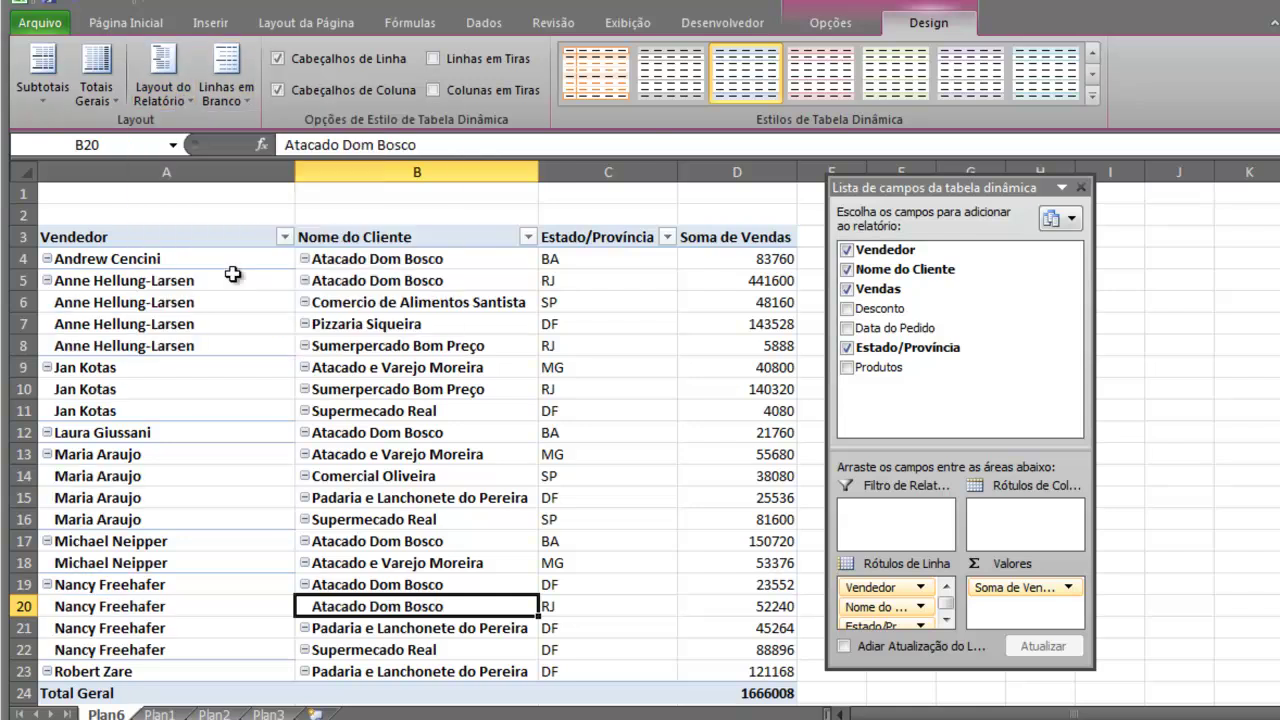
left_click(372, 584)
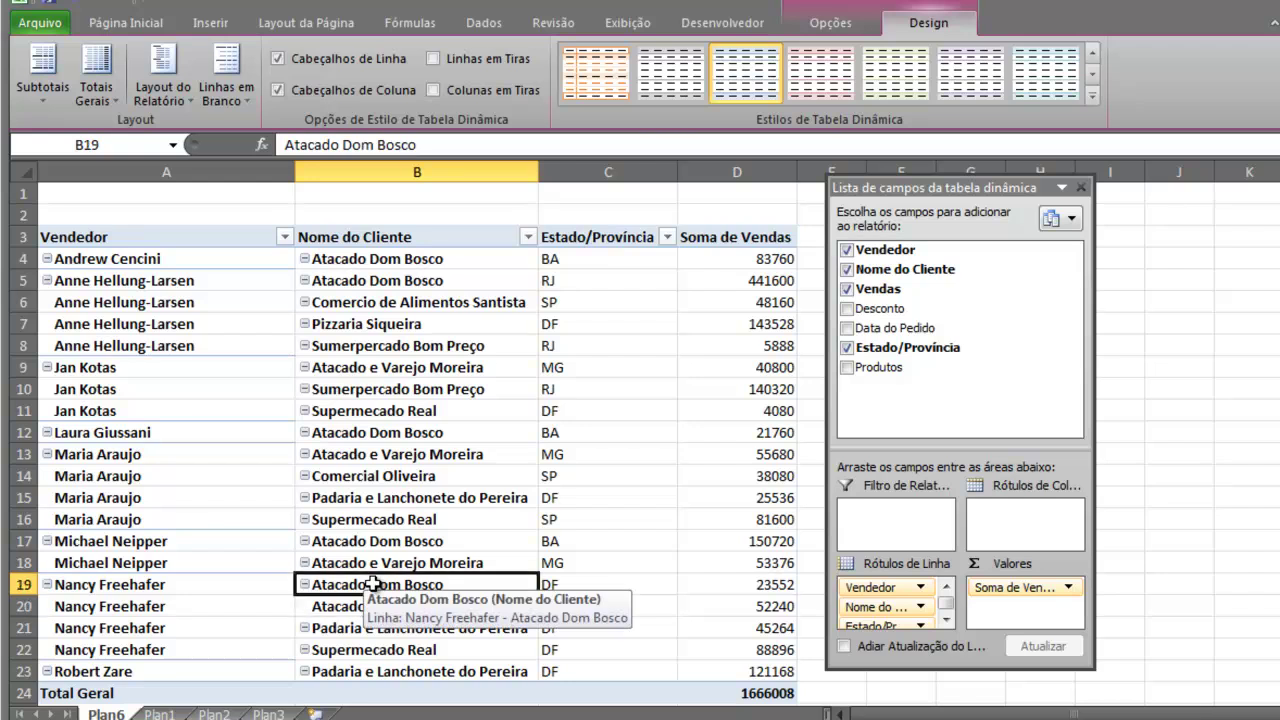
left_click(400, 498)
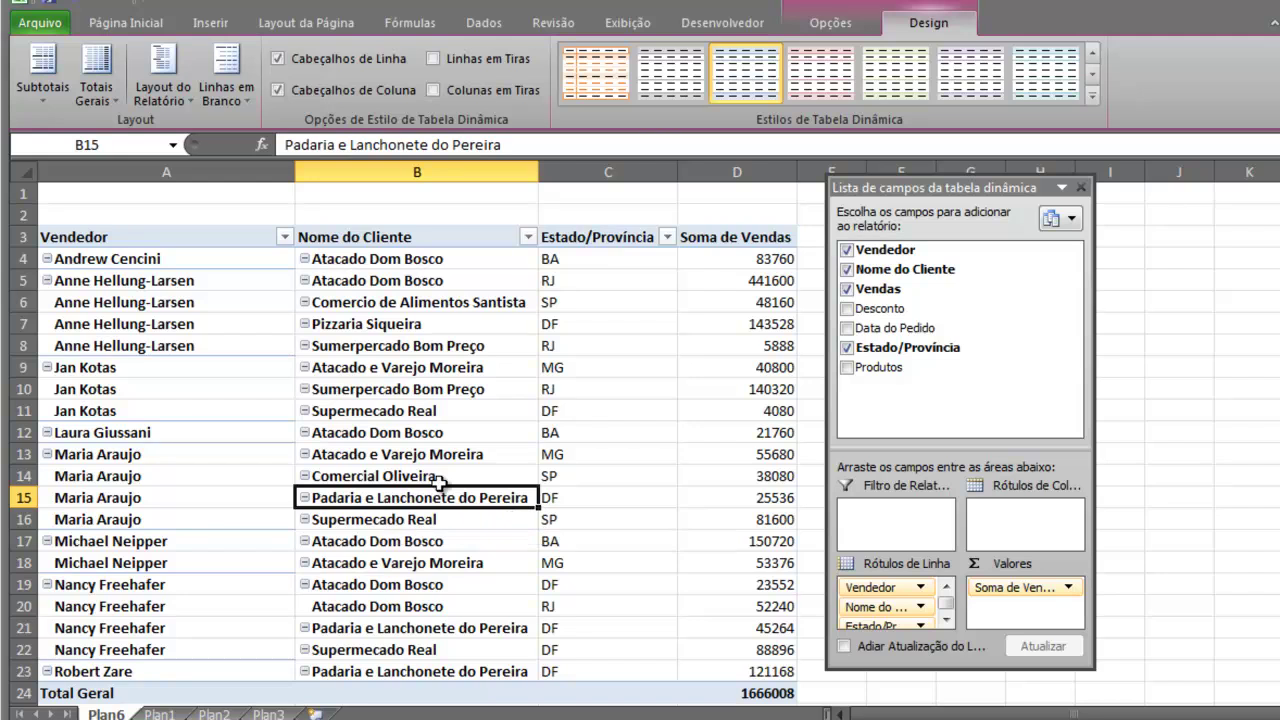
- Take Estado/Província out of the row labels and add it back as the first row label, above Vendedor
left_click(947, 622)
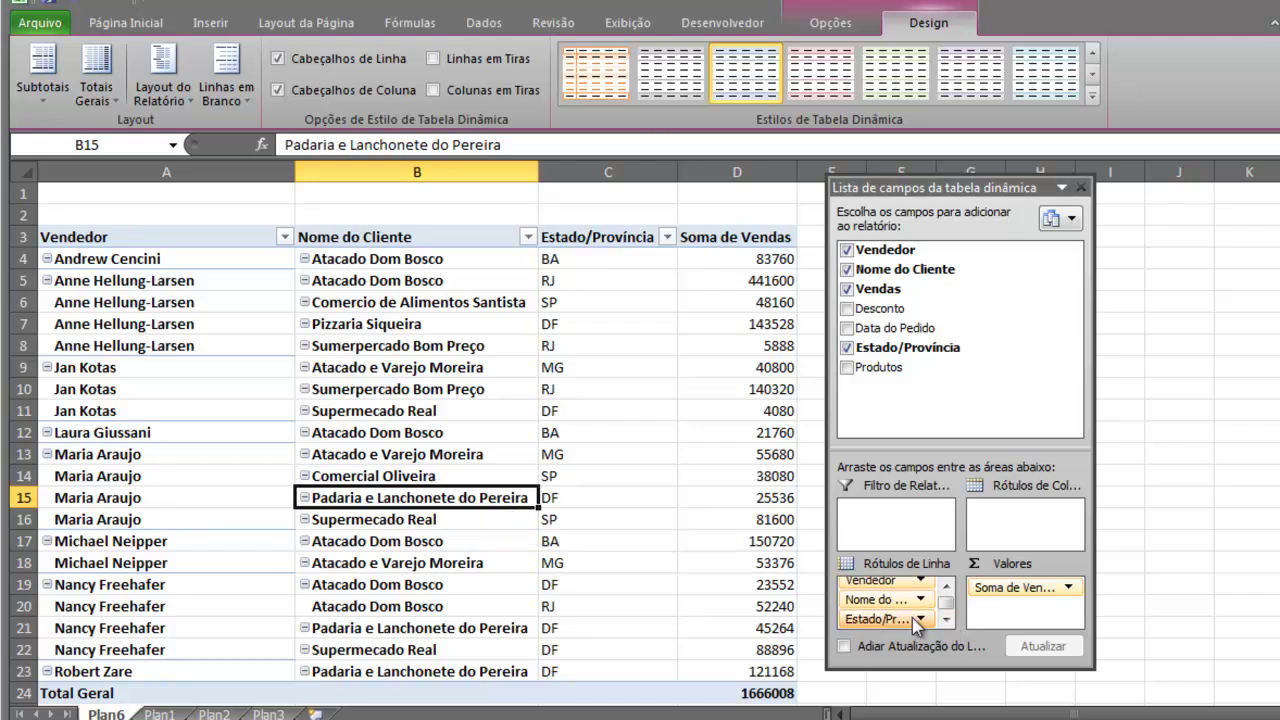
left_click_drag(882, 623, 950, 409)
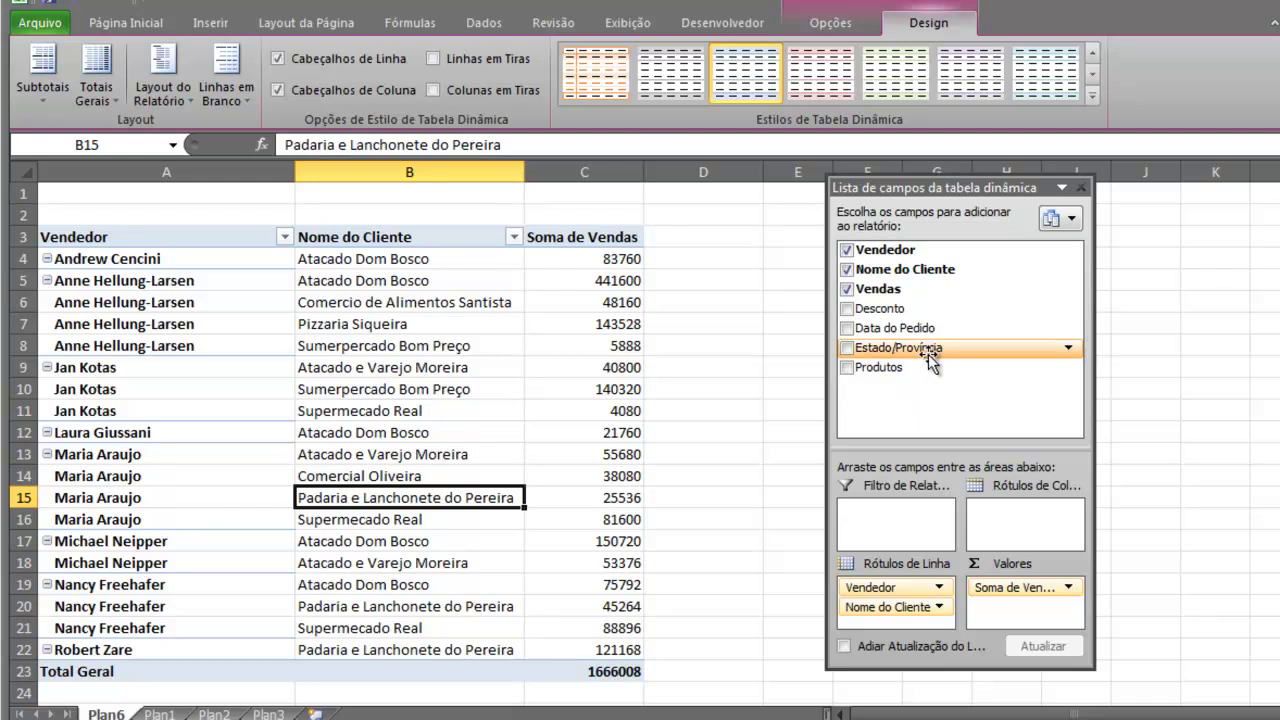
left_click_drag(920, 347, 908, 582)
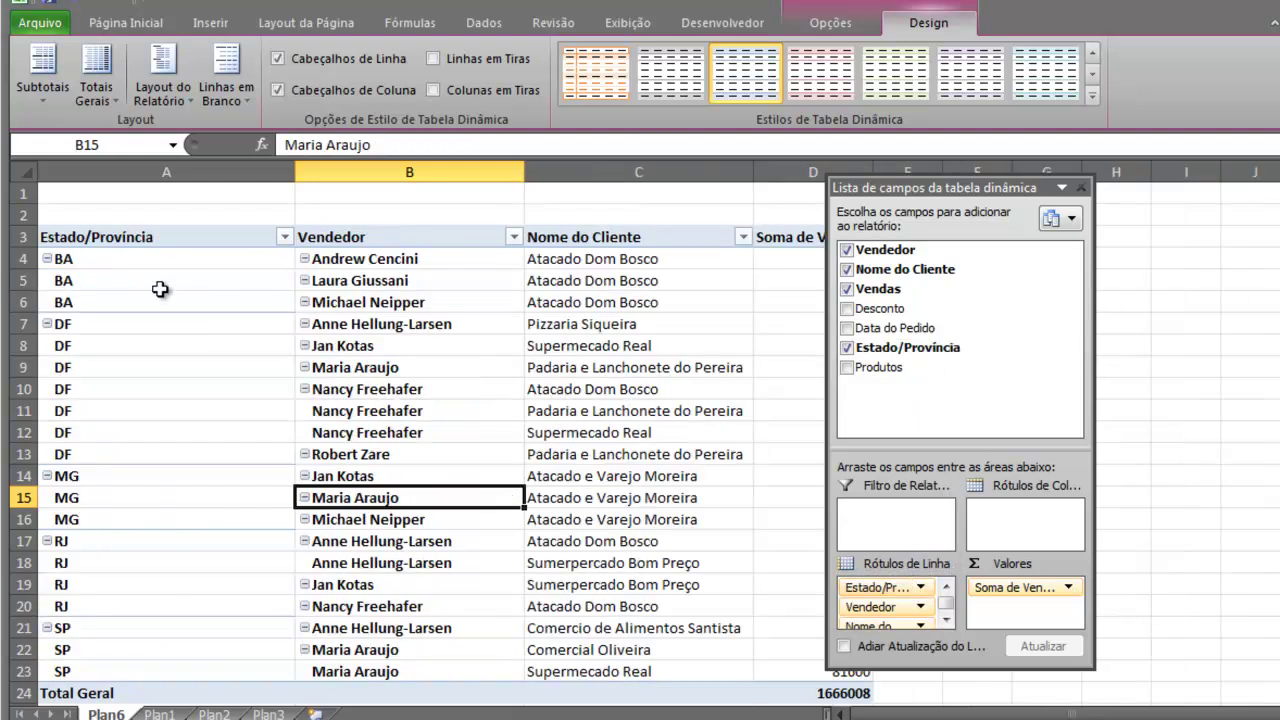
- Examine the salespeople, clients and sales listed for state BA and the Vendedor column, moving the field list clear of Soma de Vendas
left_click_drag(137, 257, 137, 305)
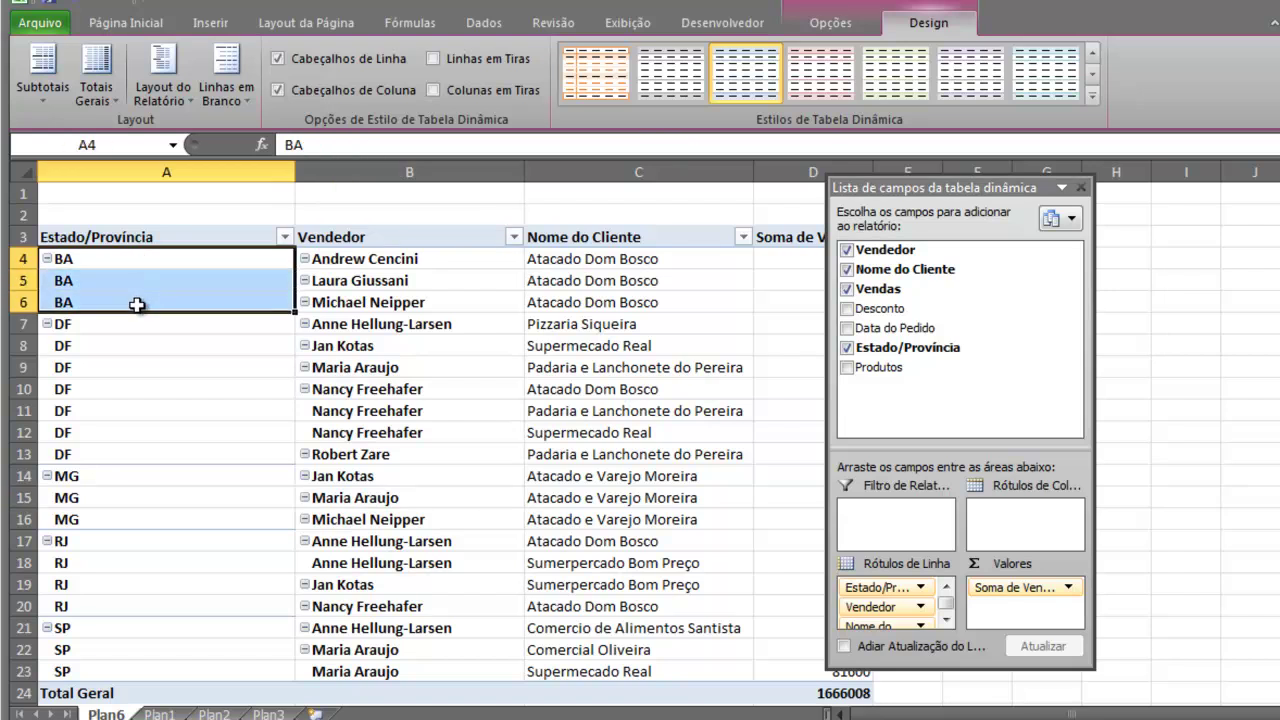
left_click_drag(350, 260, 364, 304)
left_click(580, 262)
left_click_drag(585, 283, 590, 302)
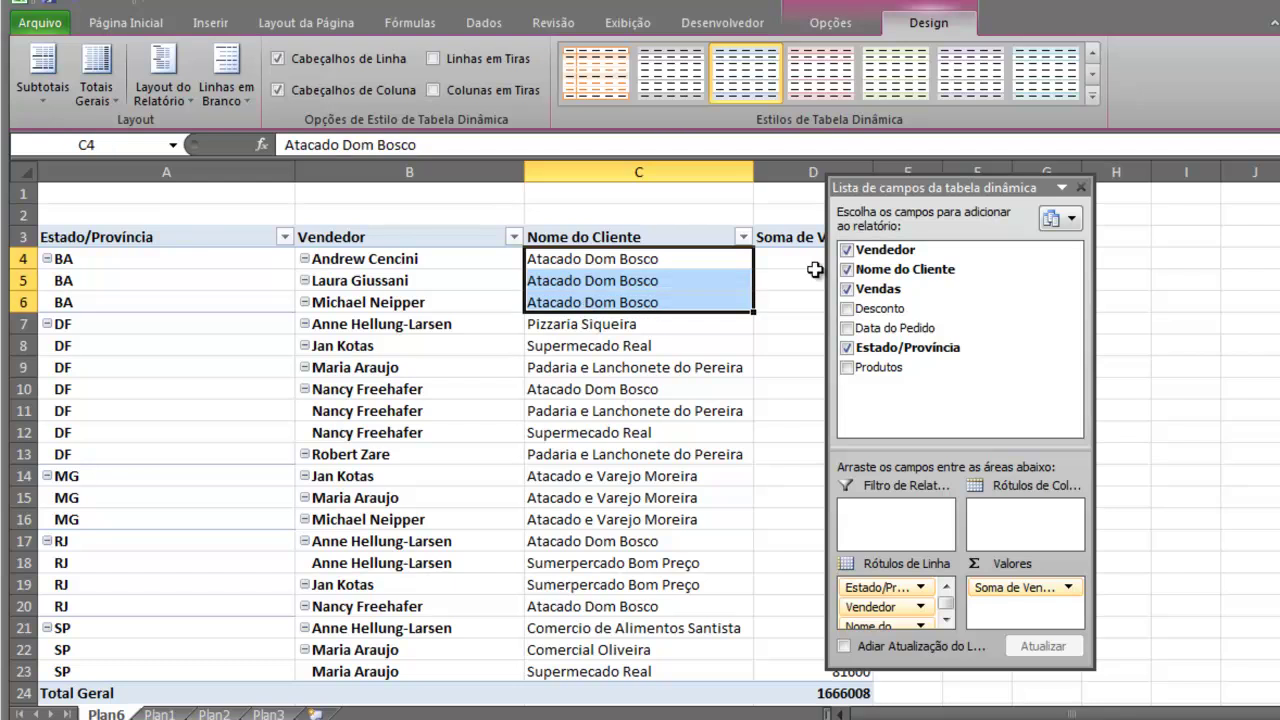
left_click_drag(885, 188, 1006, 188)
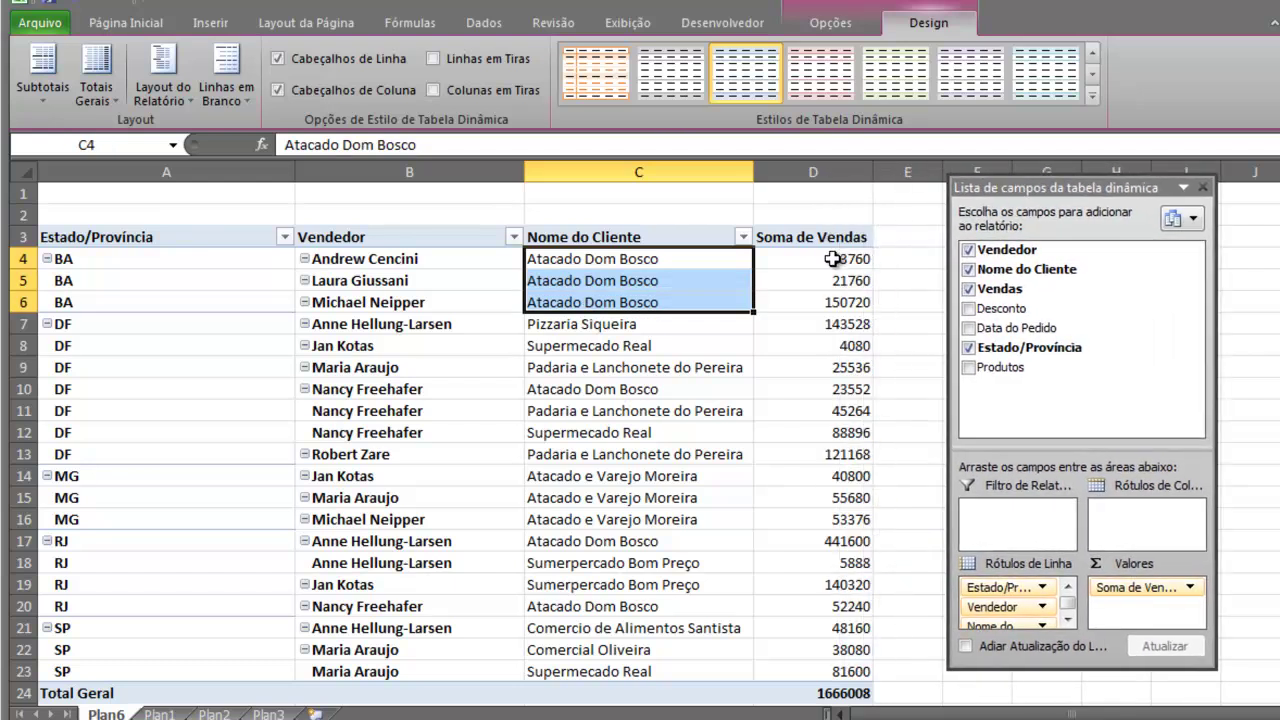
left_click_drag(832, 259, 835, 304)
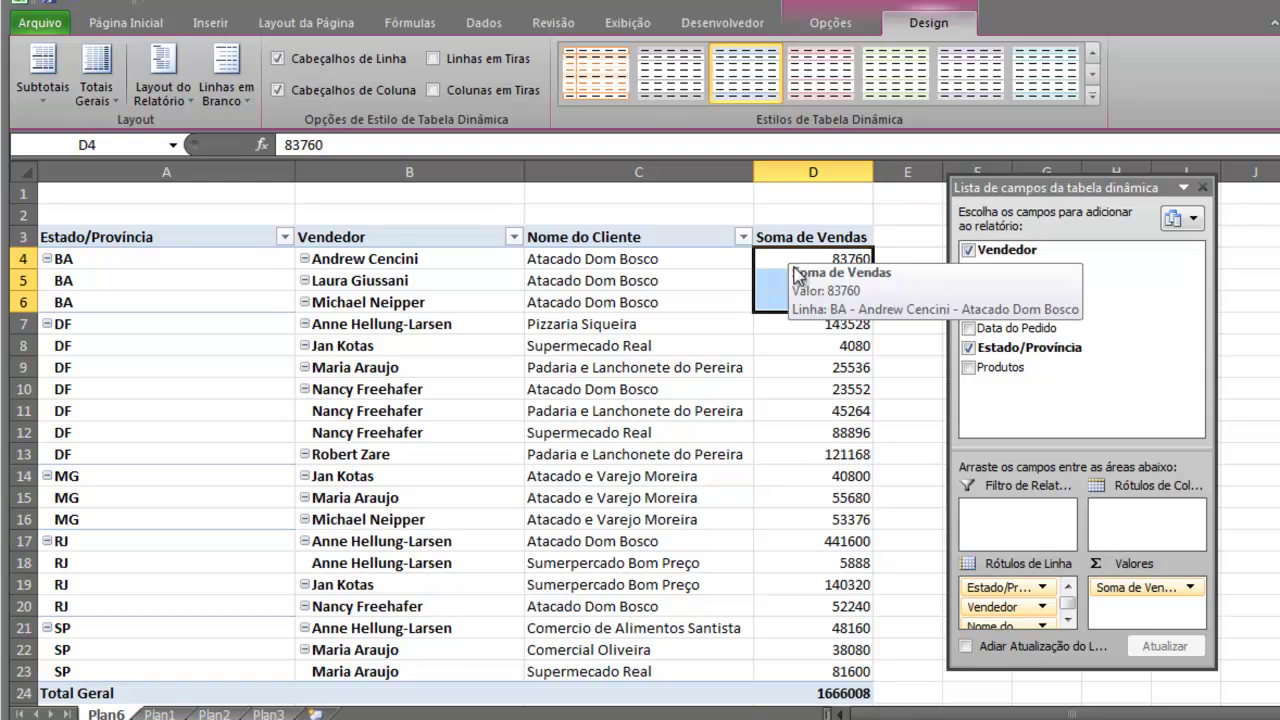
left_click(630, 265)
left_click(424, 266)
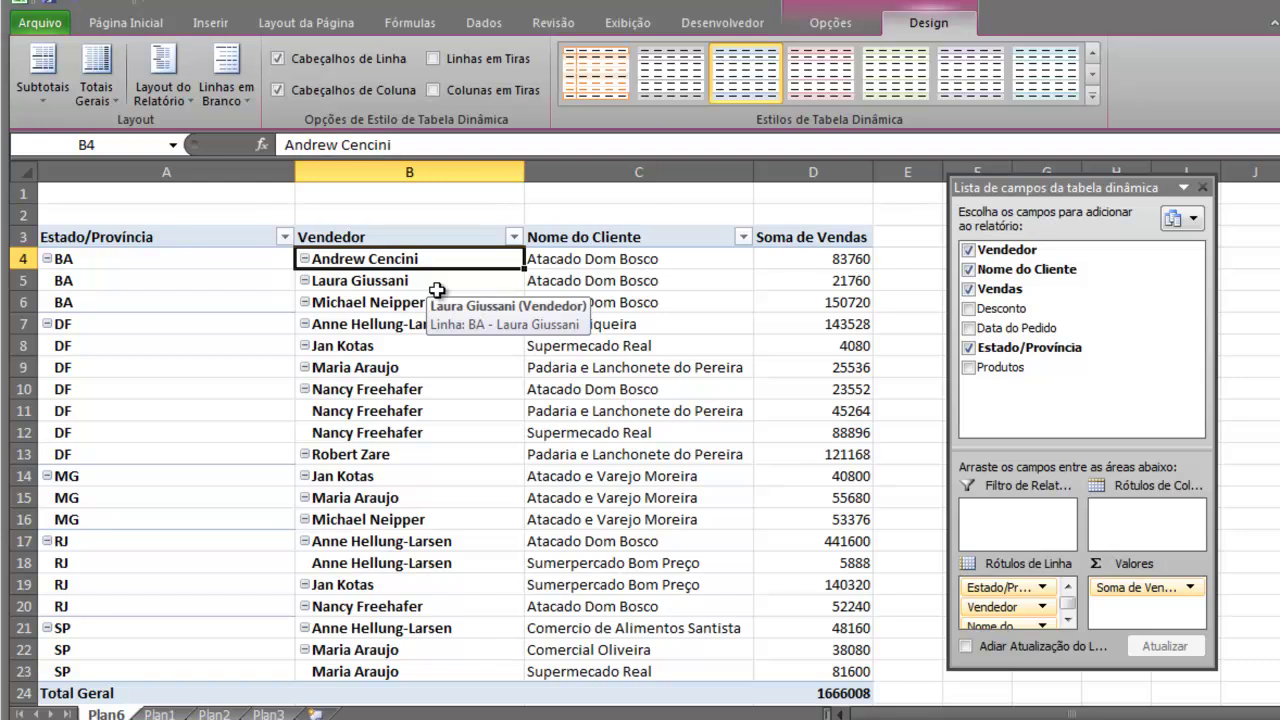
left_click(435, 396)
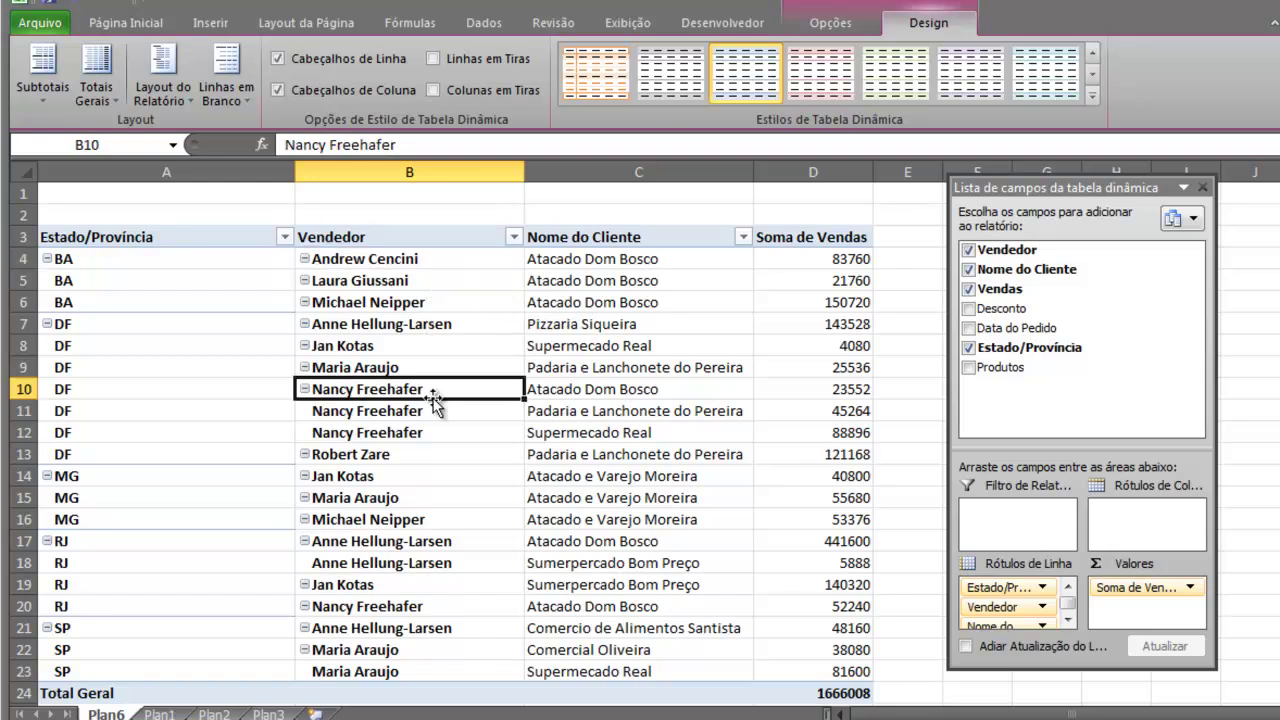
left_click(436, 355)
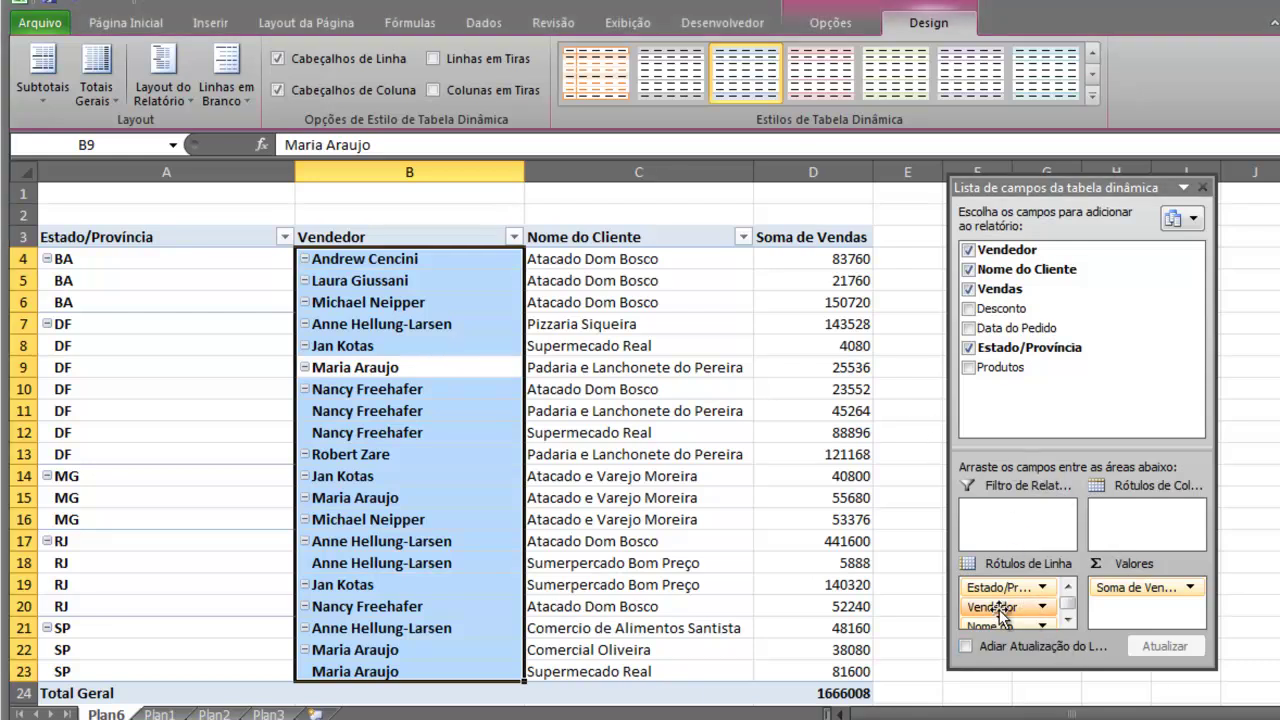
- Remove Vendedor, Nome do Cliente and Estado/Província from the pivot table's row labels
left_click_drag(1000, 607, 1072, 386)
left_click_drag(1020, 607, 1086, 412)
left_click_drag(102, 263, 205, 323)
left_click_drag(1004, 587, 1020, 300)
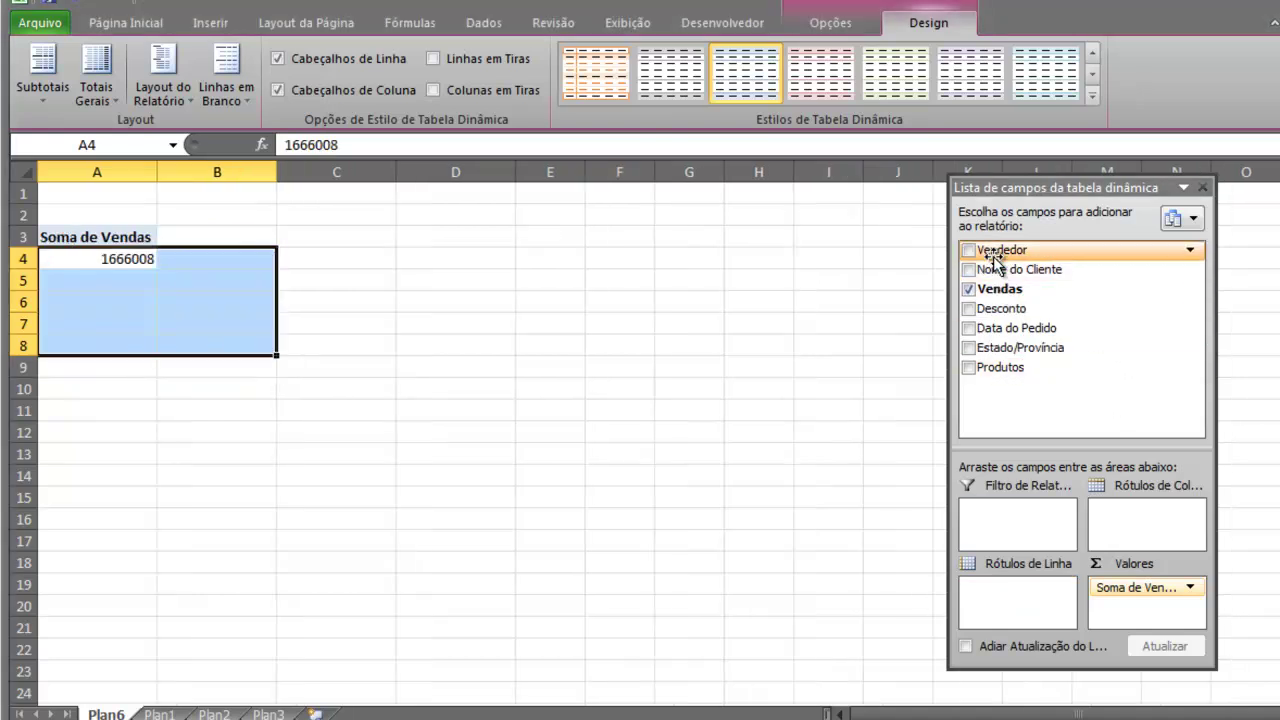
- Add Vendedor as the only row label and review the sales sum per salesperson
left_click_drag(990, 252, 1015, 598)
left_click(212, 386)
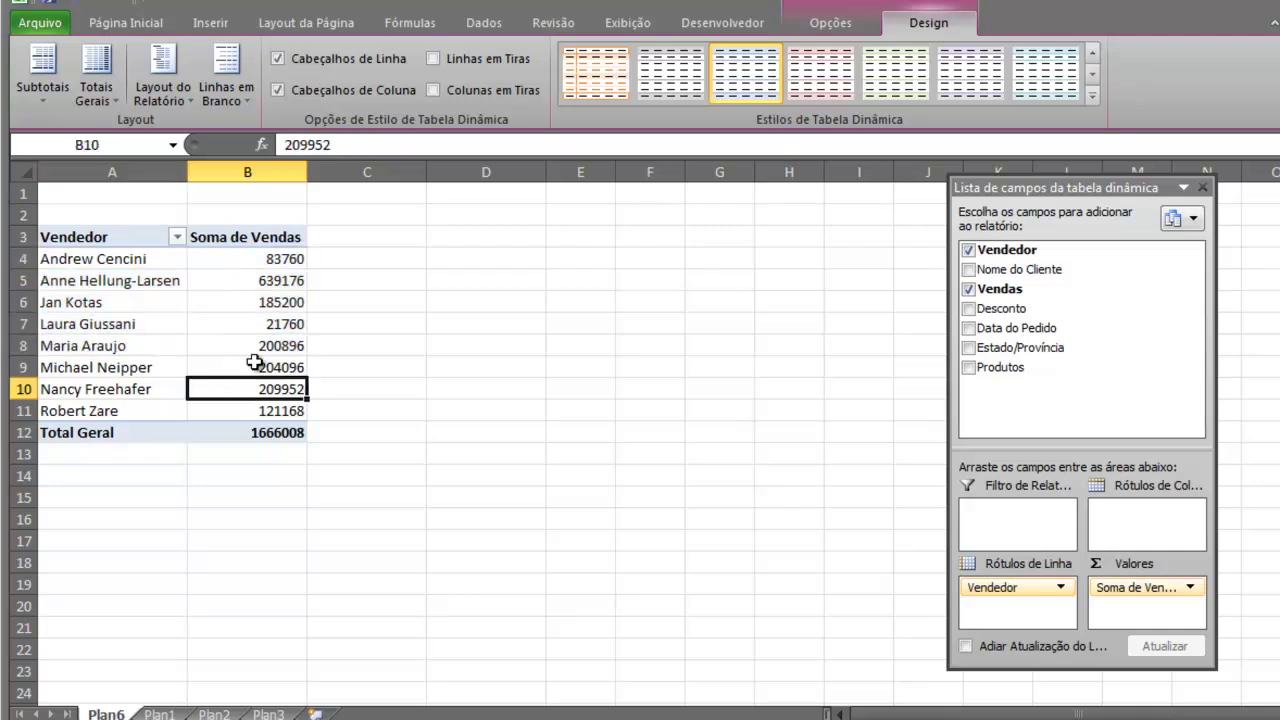
mouse_move(270, 347)
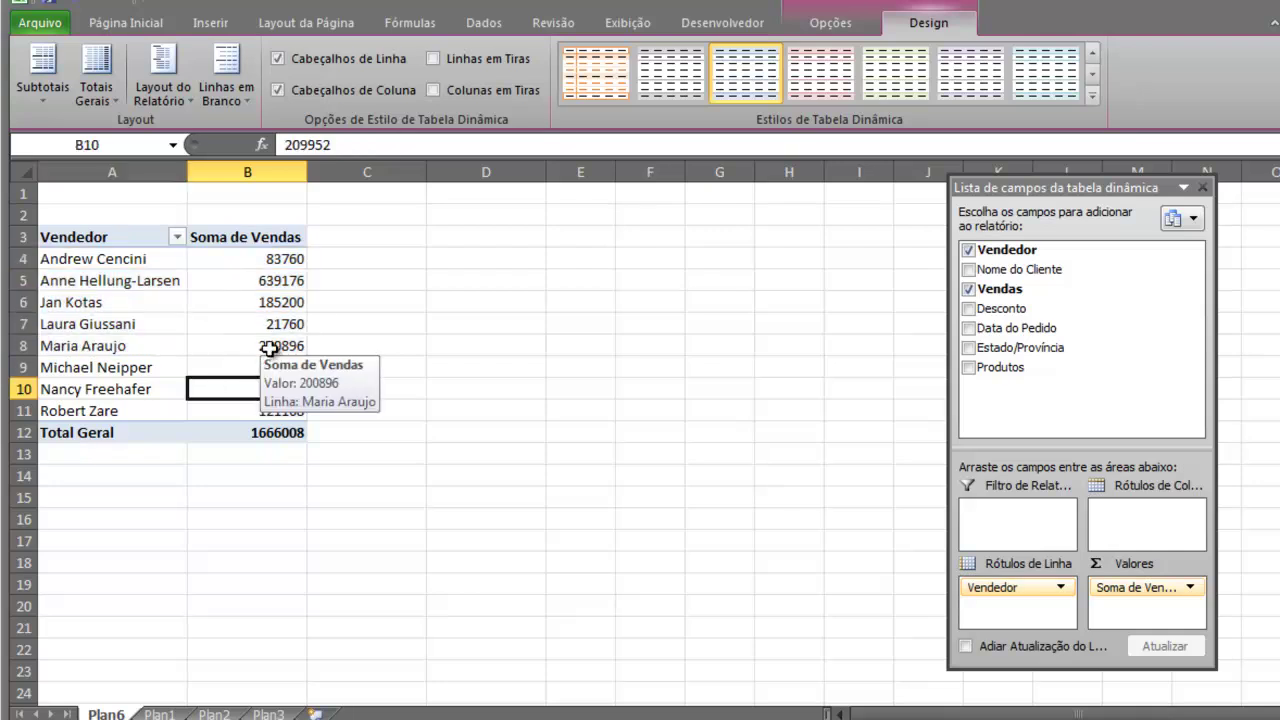
left_click_drag(130, 240, 242, 422)
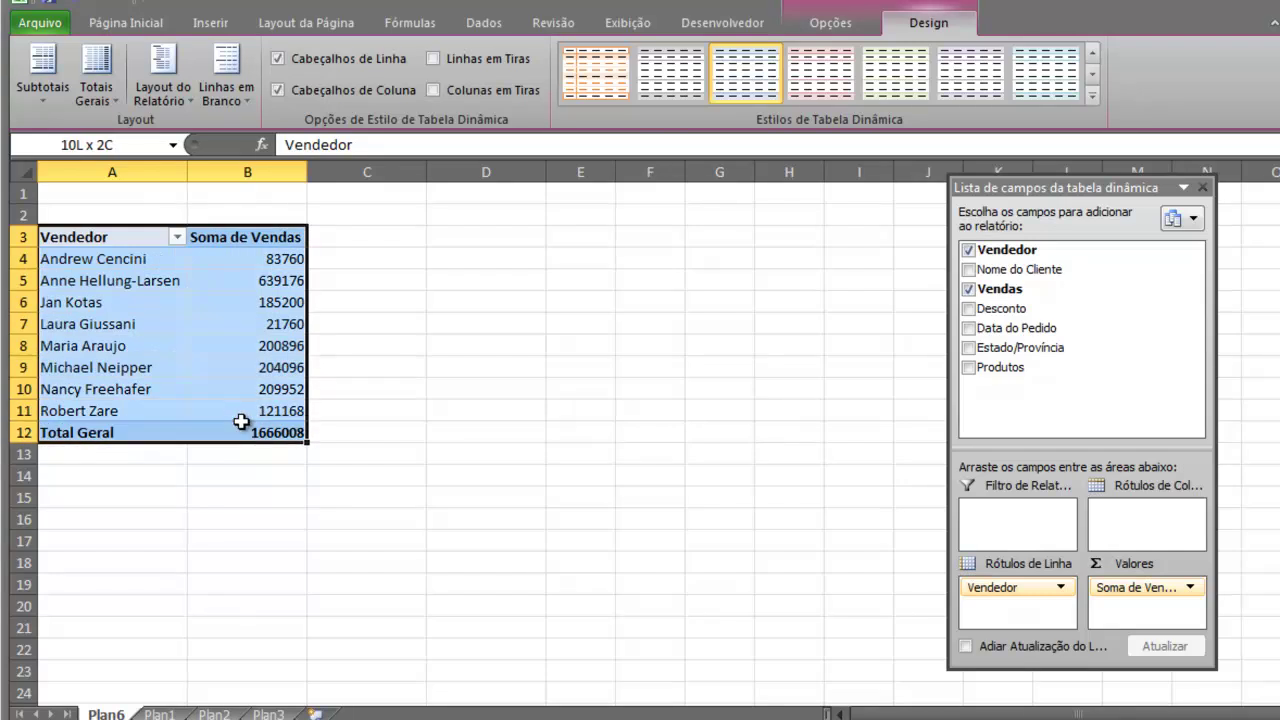
left_click(233, 367)
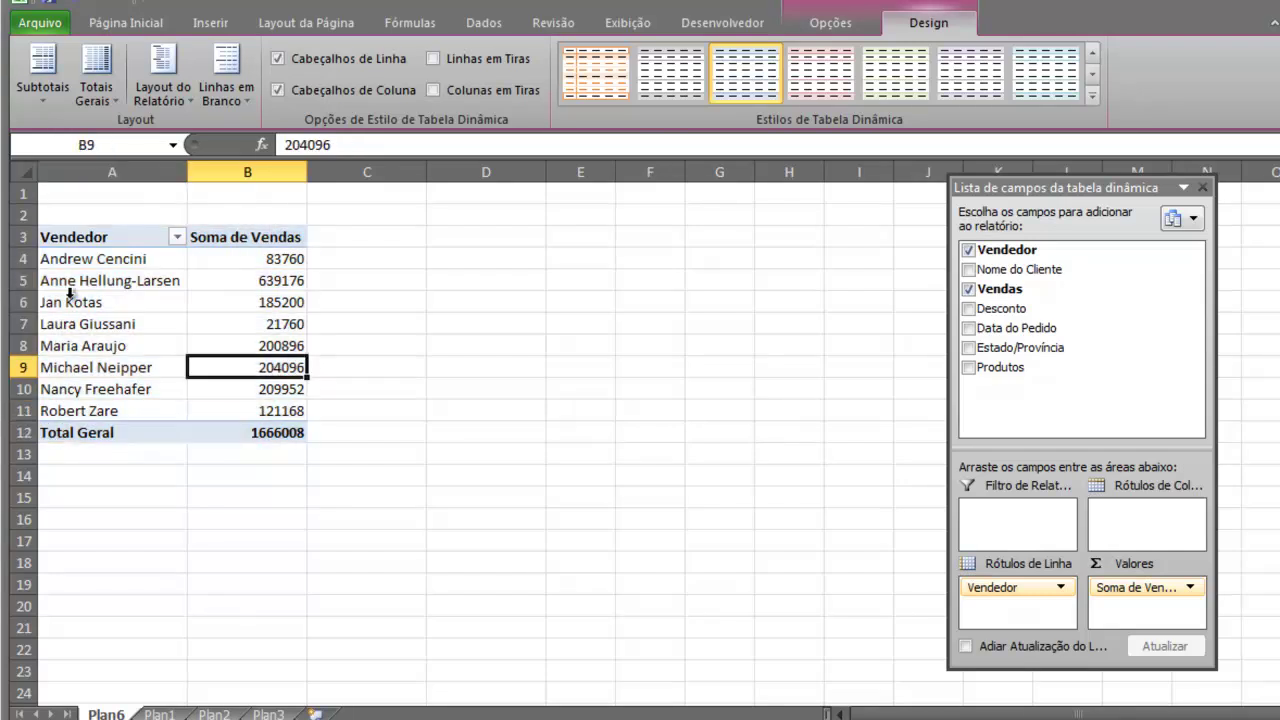